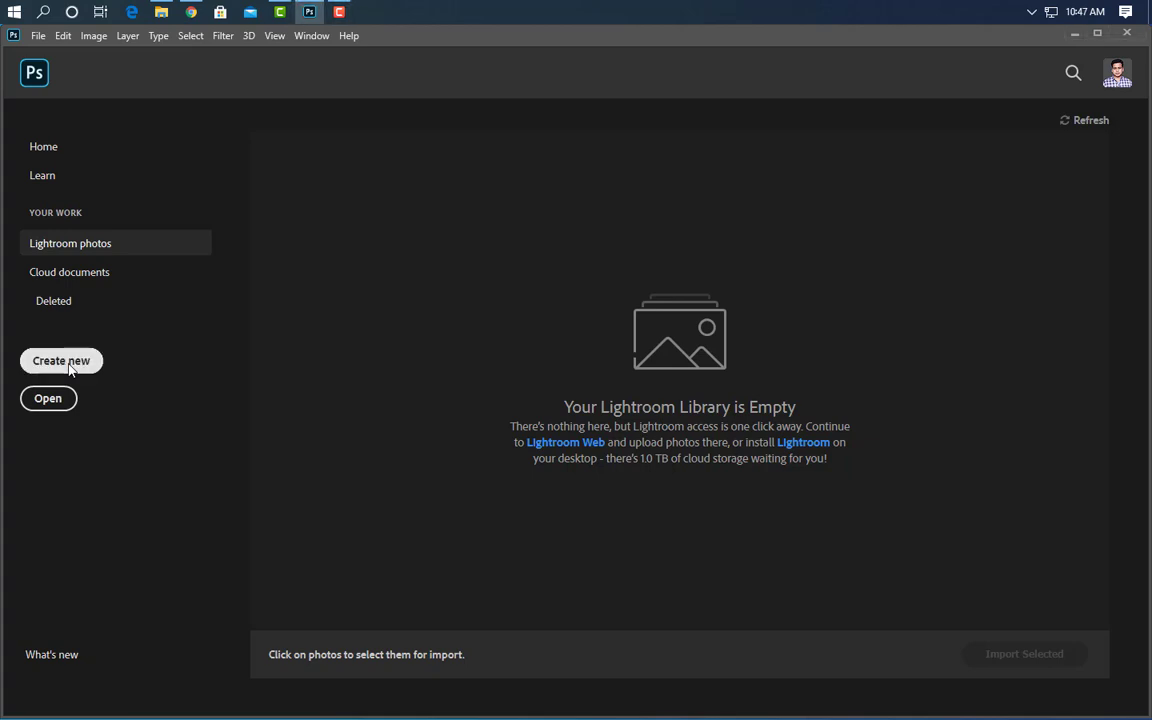
- Create a new document named Instagram Post Design, 3000 x 3000 pixels at 300 pixels/inch in RGB Color
{"action": "left_click", "coordinate": [69, 368]}
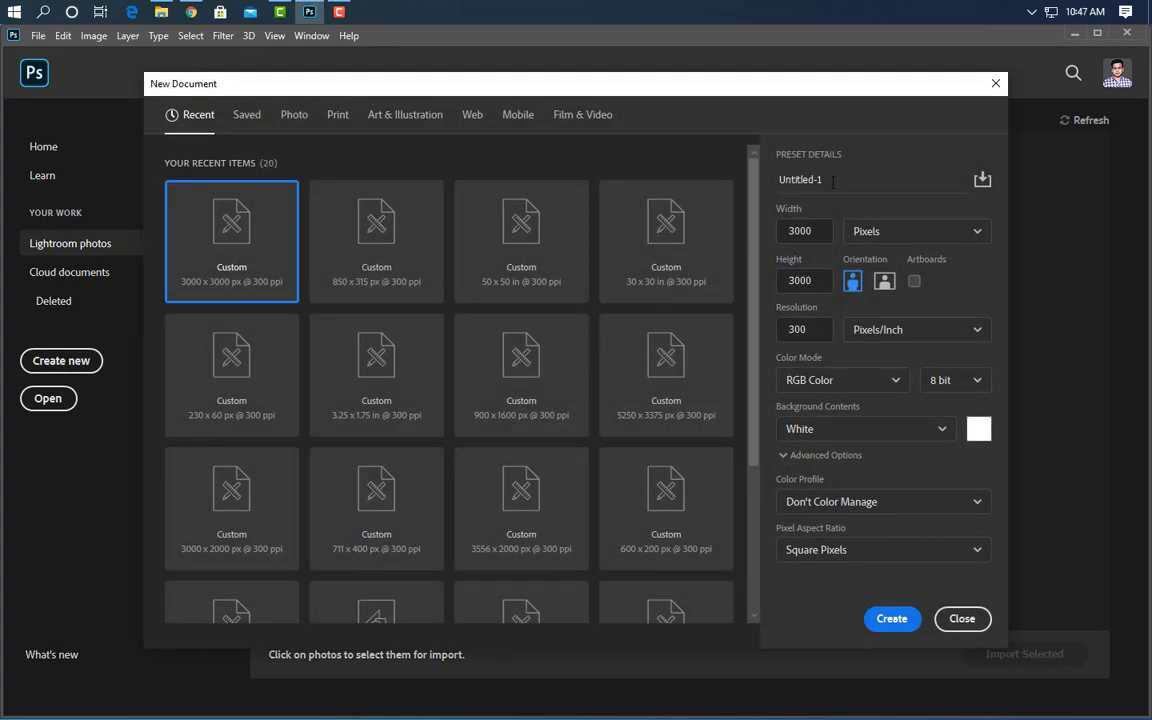
{"action": "left_click_drag", "start_coordinate": [832, 180], "coordinate": [743, 185]}
{"action": "type", "text": "Instagram Post De"}
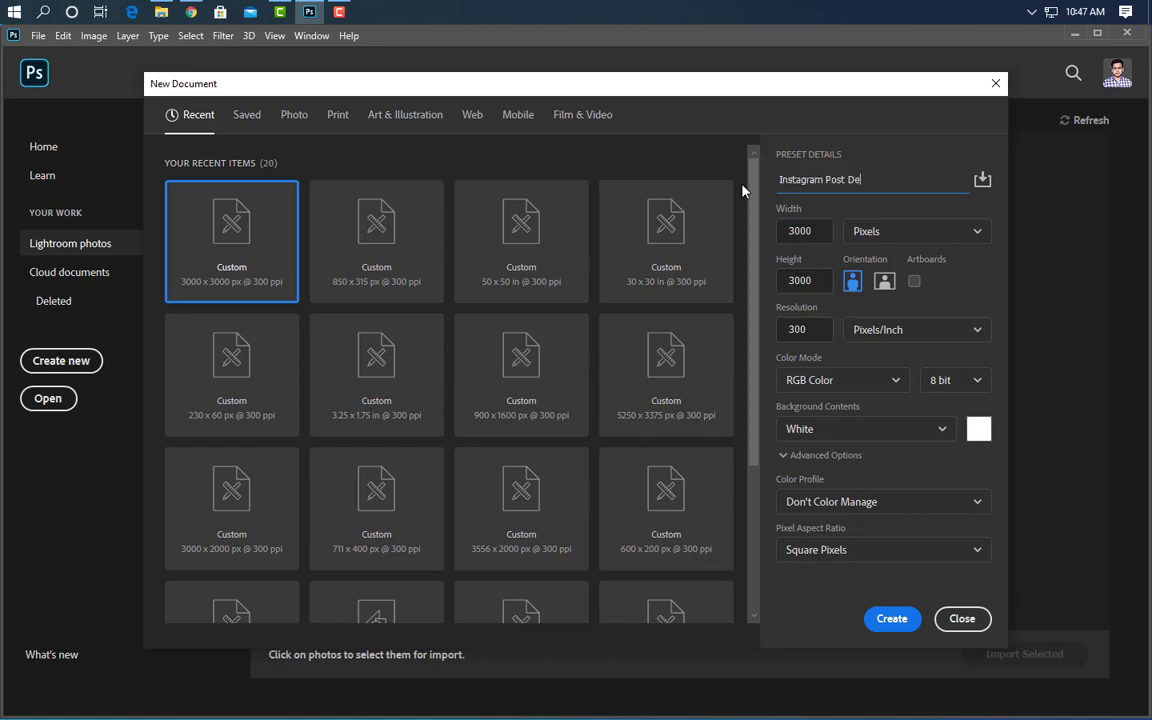
{"action": "type", "text": "sign"}
{"action": "left_click", "coordinate": [812, 230]}
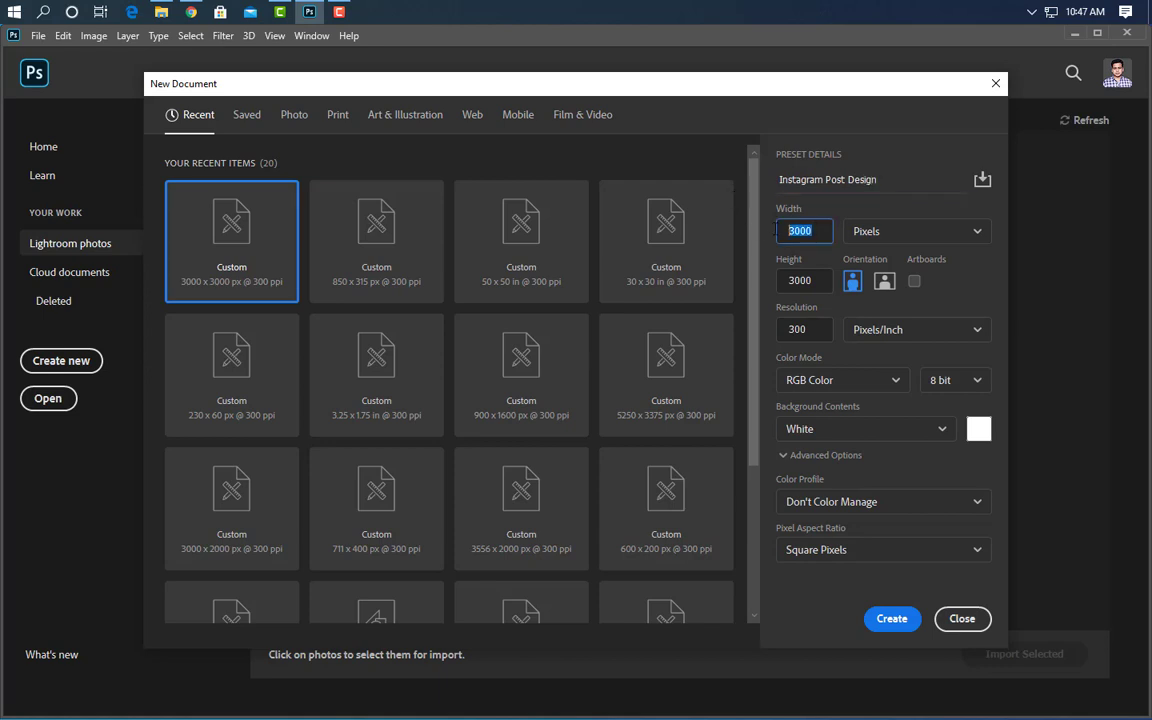
{"action": "left_click", "coordinate": [823, 281]}
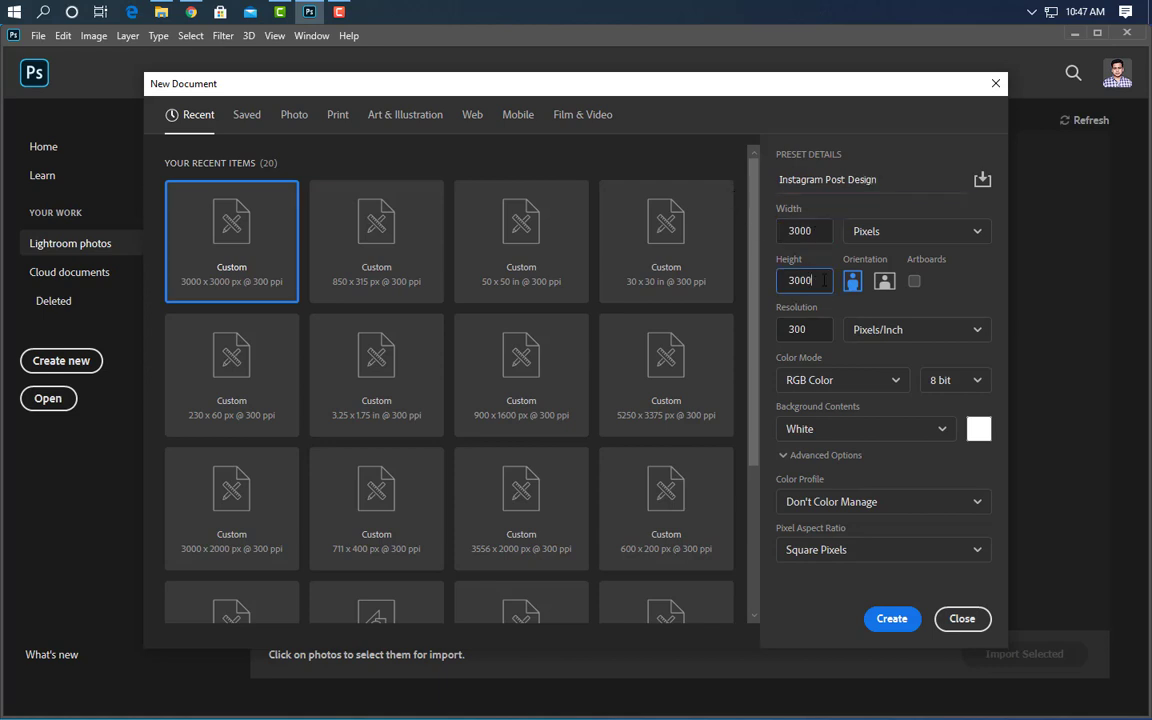
{"action": "left_click", "coordinate": [811, 330]}
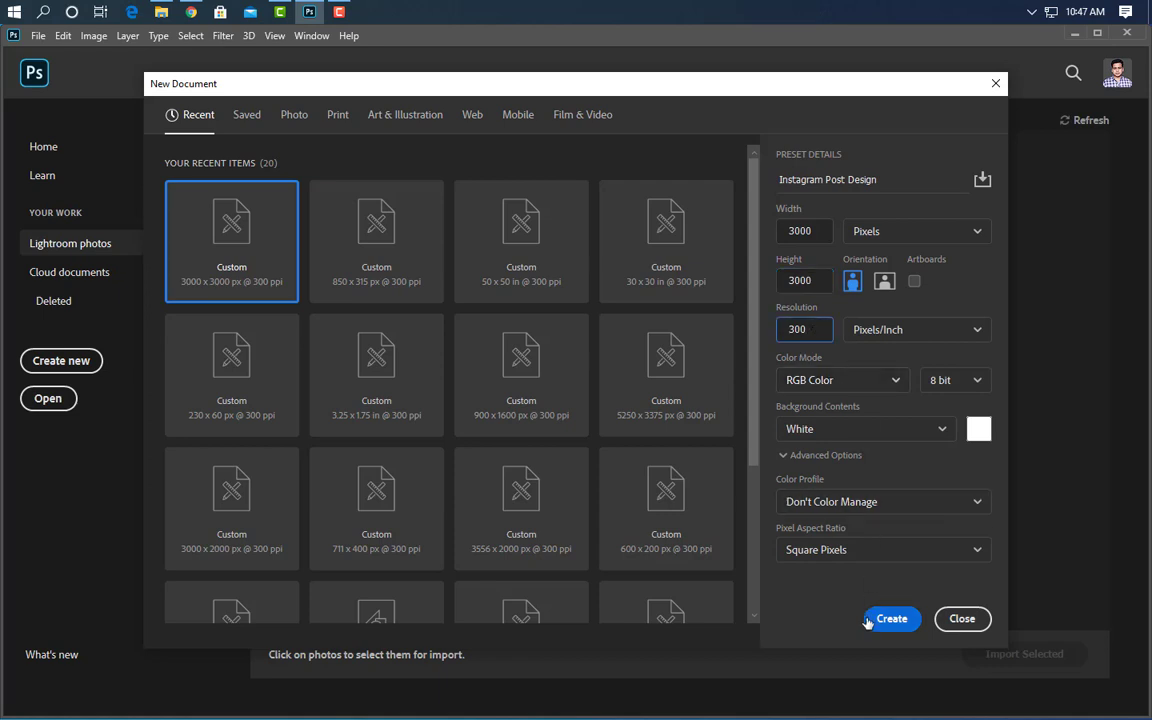
{"action": "left_click", "coordinate": [912, 621]}
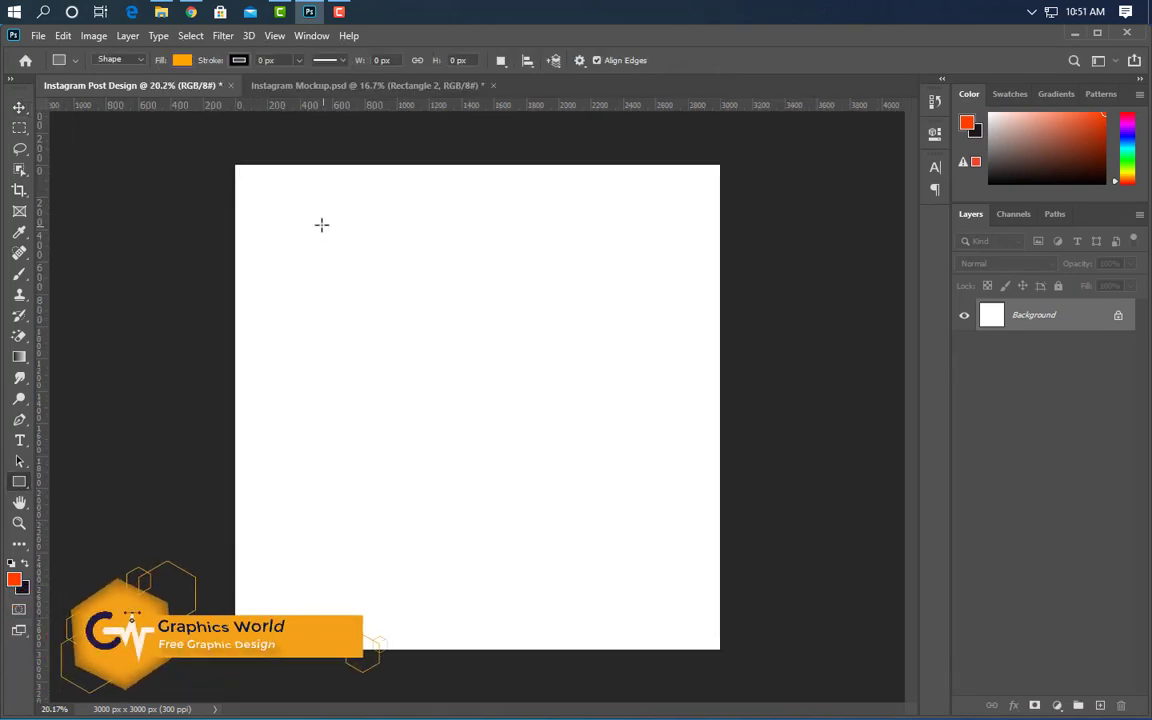
- Draw an orange square about 2030 px wide on the canvas and rotate it by 45°
{"action": "left_click_drag", "start_coordinate": [321, 224], "coordinate": [649, 649]}
{"action": "left_click", "coordinate": [806, 112]}
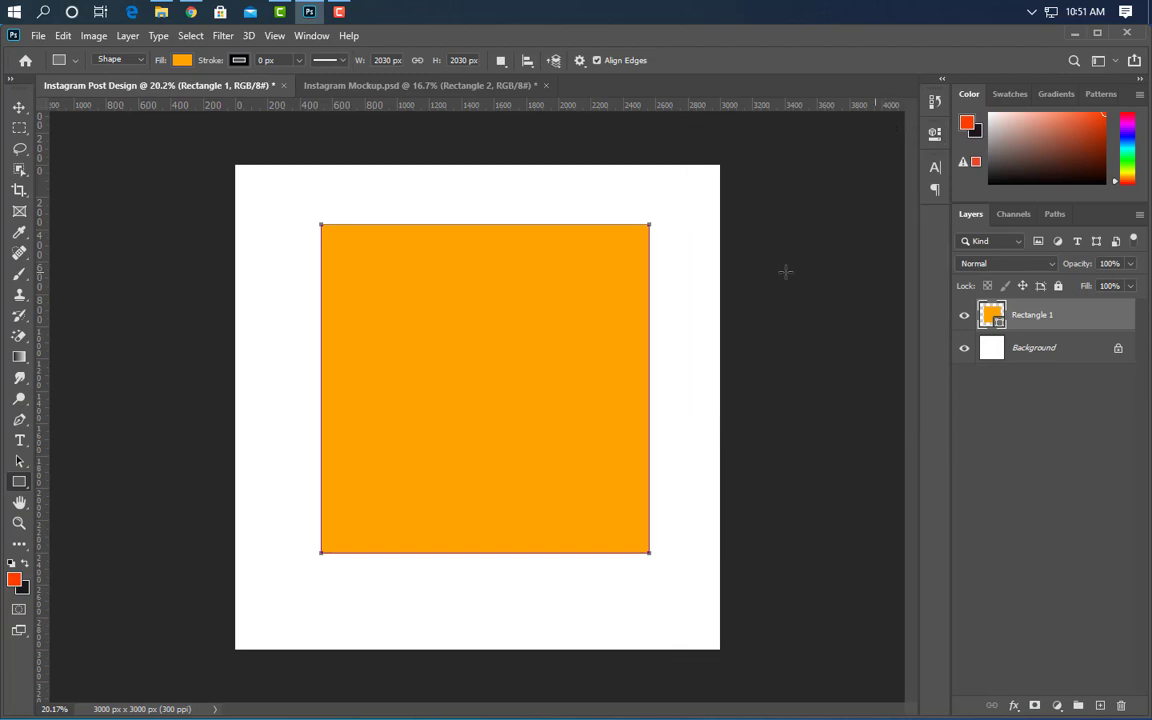
{"action": "left_click", "coordinate": [62, 35]}
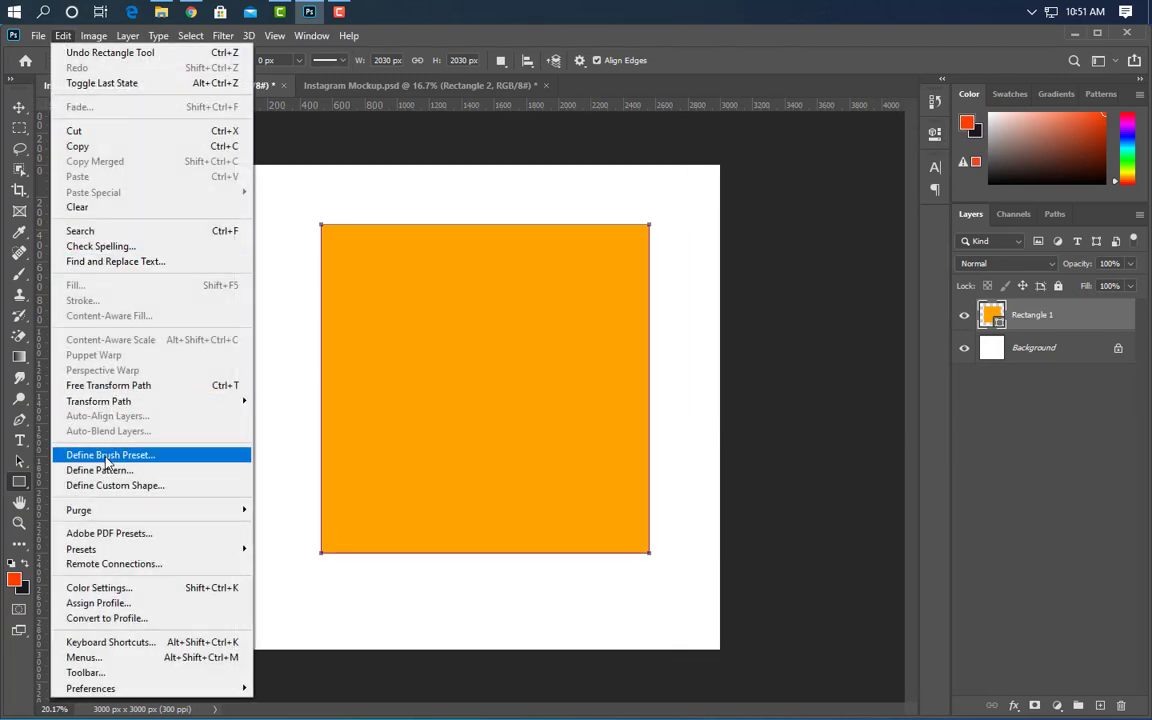
{"action": "left_click", "coordinate": [106, 386]}
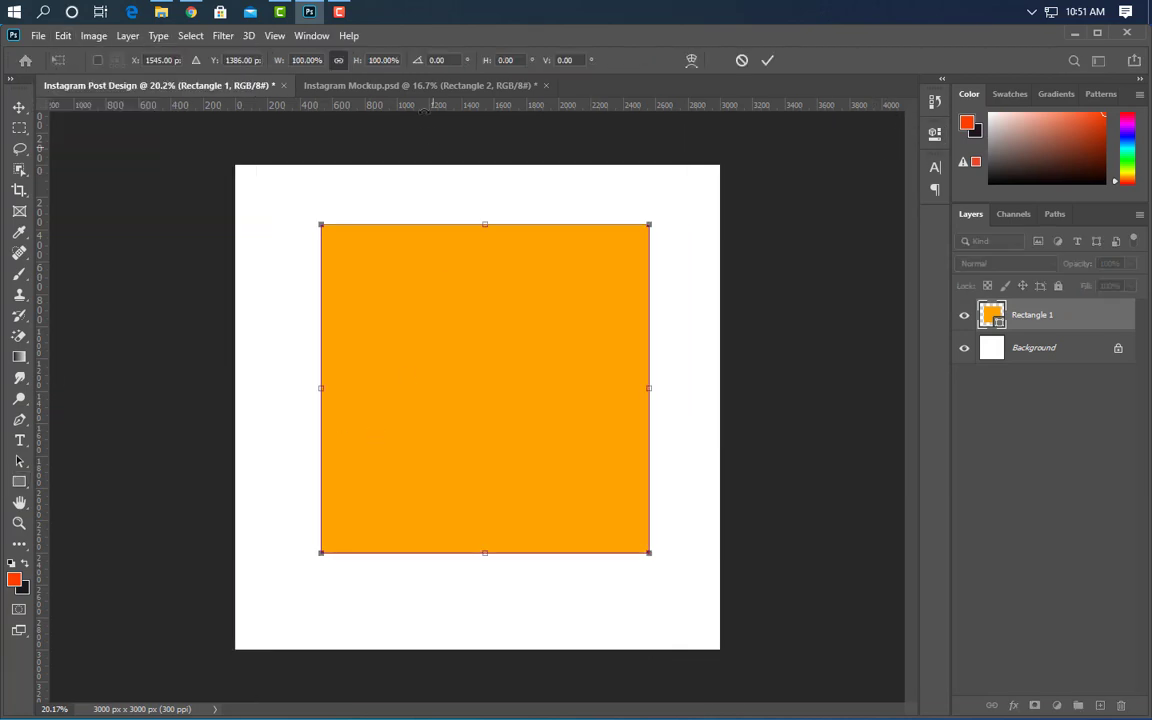
{"action": "type", "text": "45"}
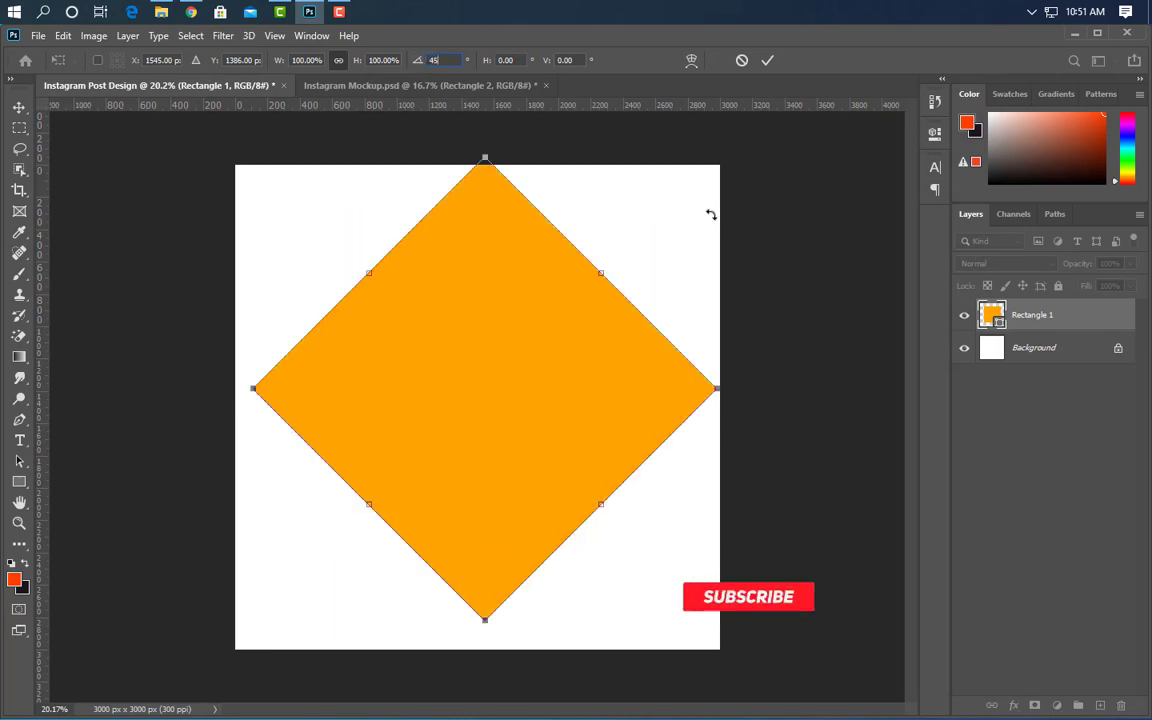
{"action": "left_click", "coordinate": [767, 60]}
{"action": "left_click", "coordinate": [512, 292]}
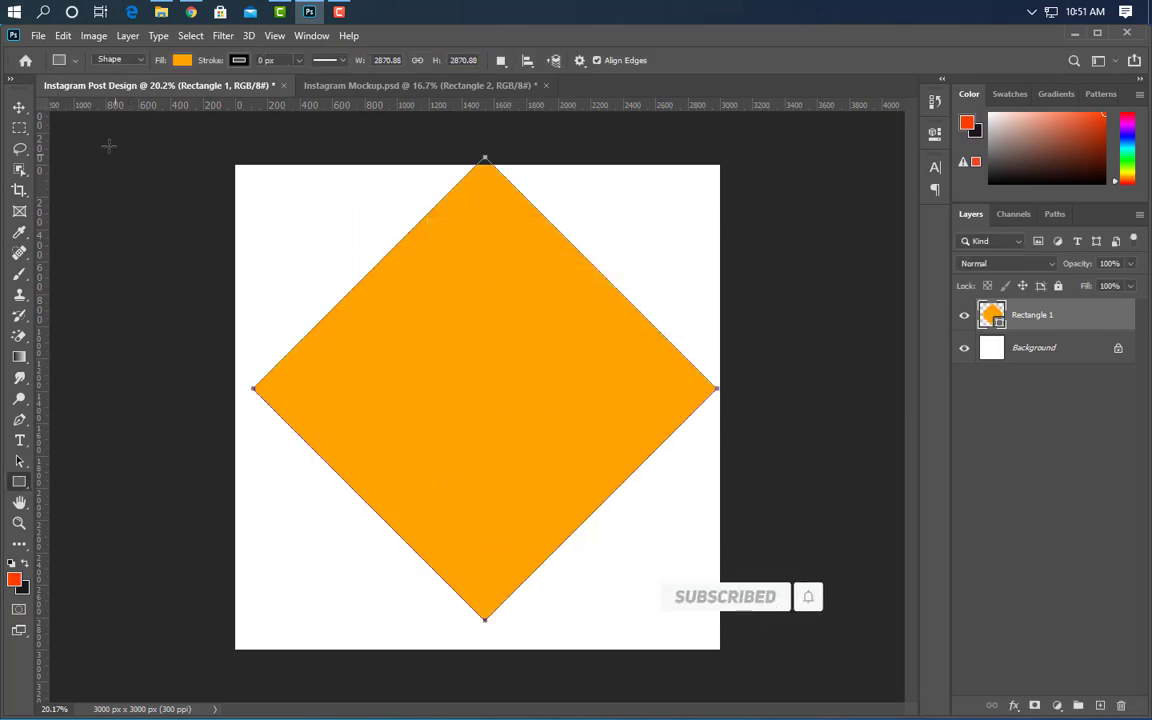
- Free-transform the orange diamond to about 2334 px wide and 9023 px high, covering the canvas's left part with its point facing right
{"action": "left_click", "coordinate": [63, 36]}
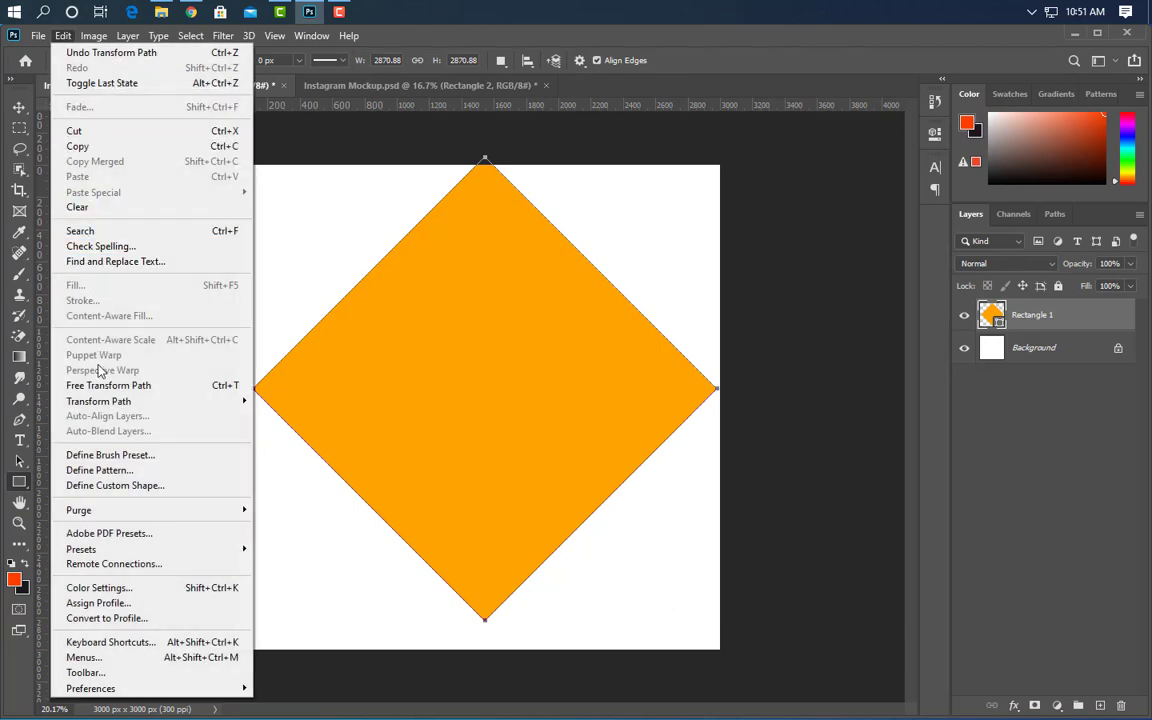
{"action": "left_click", "coordinate": [130, 386]}
{"action": "left_click_drag", "start_coordinate": [253, 388], "coordinate": [419, 398]}
{"action": "scroll", "coordinate": [510, 470], "scroll_direction": "down", "scroll_amount": 4}
{"action": "left_click_drag", "start_coordinate": [581, 402], "coordinate": [448, 454]}
{"action": "mouse_move", "coordinate": [326, 446]}
{"action": "left_mouse_down"}
{"action": "mouse_move", "coordinate": [280, 445]}
{"action": "mouse_move", "coordinate": [308, 435]}
{"action": "left_mouse_up"}
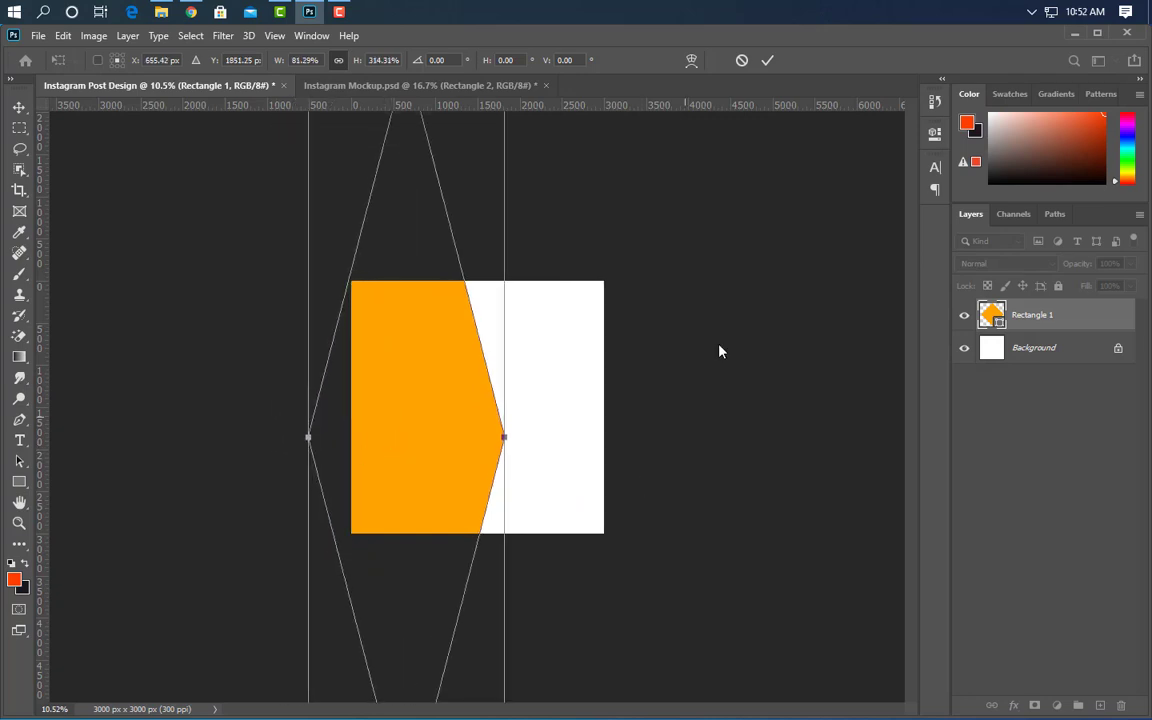
{"action": "key", "text": "Return"}
{"action": "left_click", "coordinate": [19, 107]}
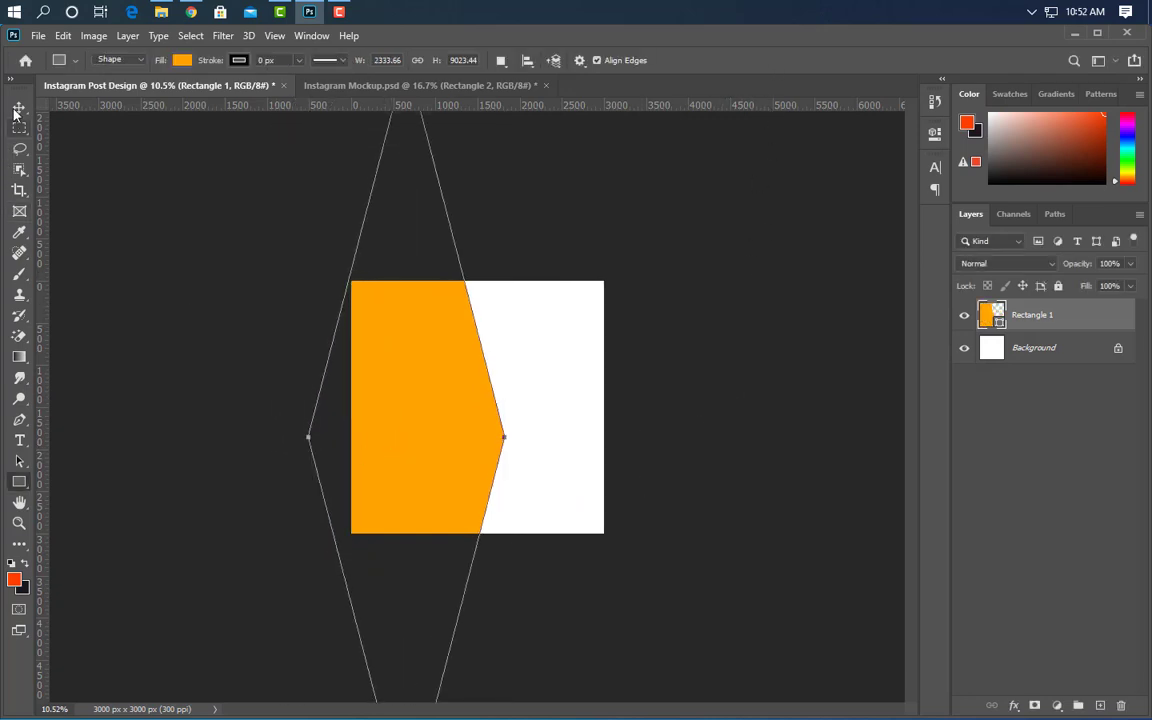
{"action": "key", "text": "ctrl+plus"}
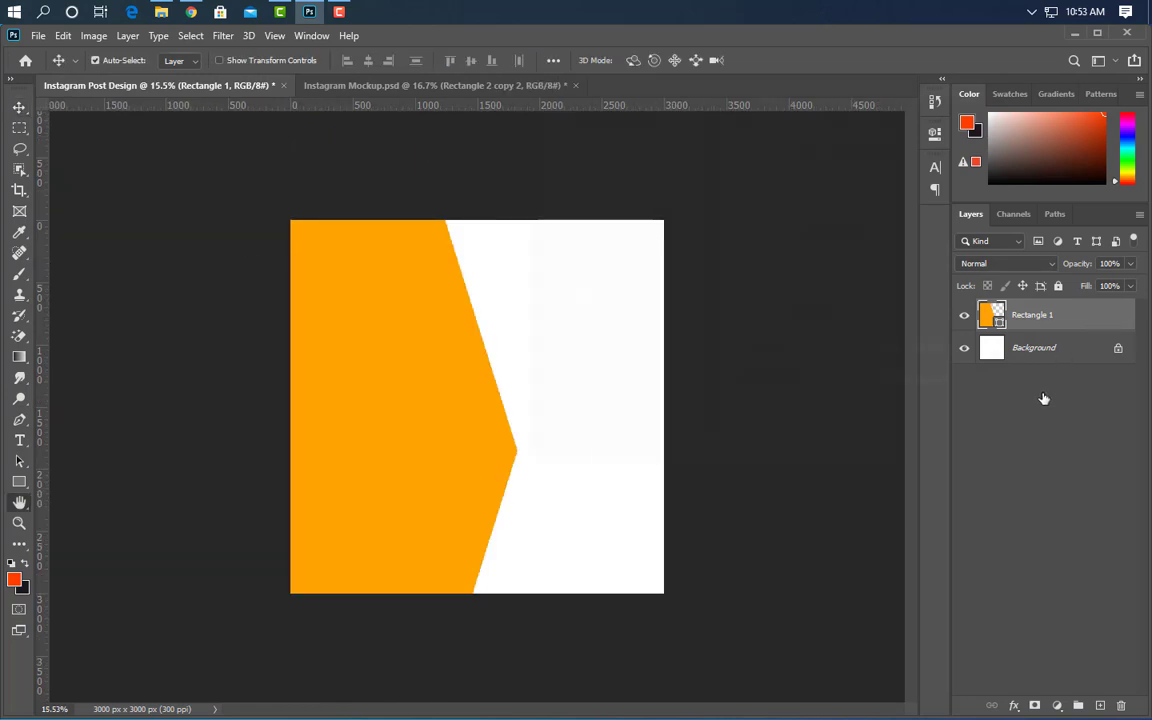
- Add a gradient overlay to the orange shape, running from #191919 to #4a4a4a
{"action": "double_click", "coordinate": [1080, 315]}
{"action": "left_click", "coordinate": [620, 330]}
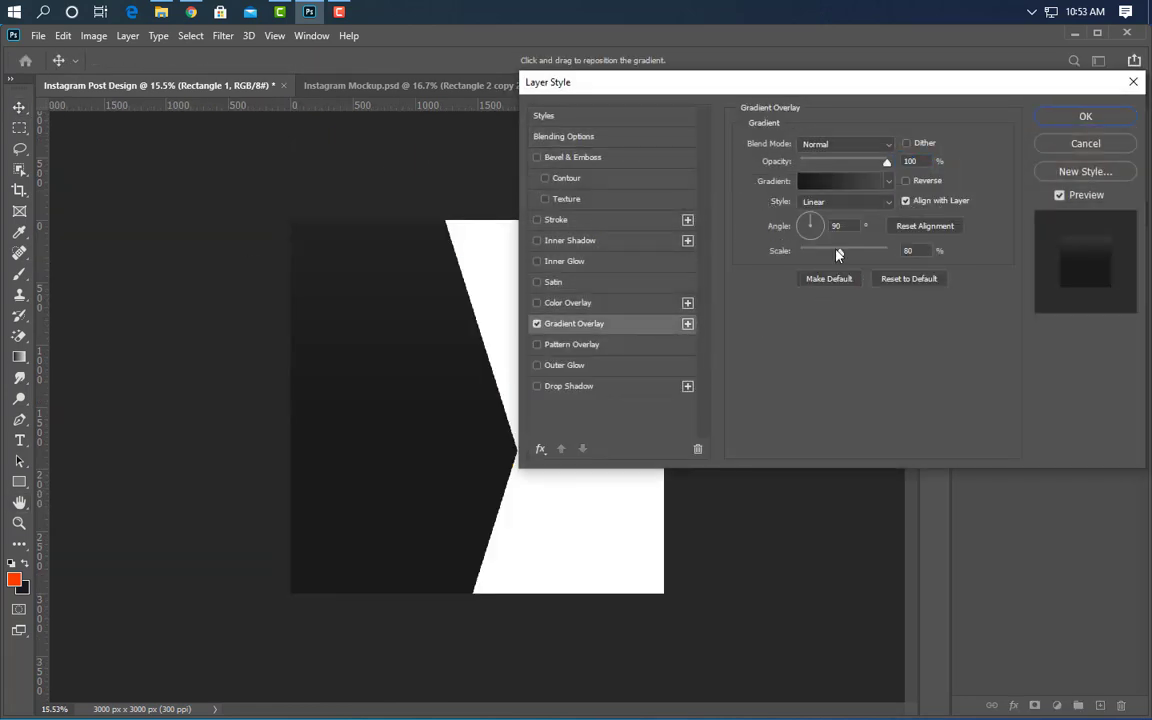
{"action": "left_click", "coordinate": [840, 181]}
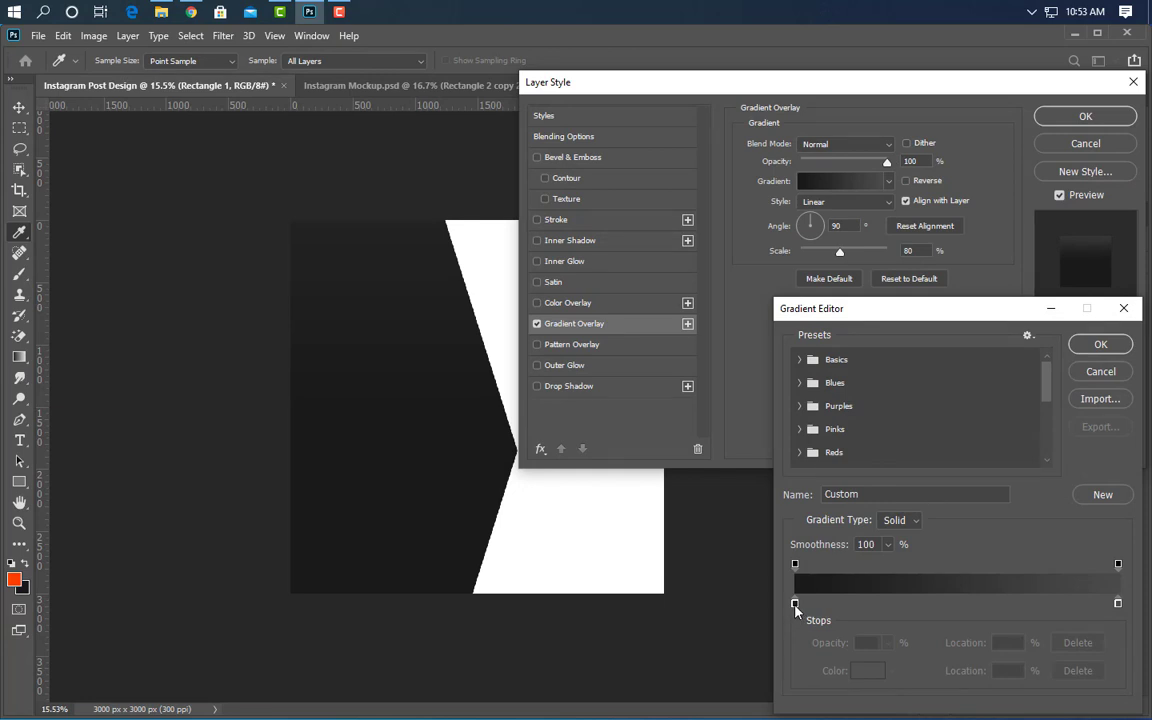
{"action": "double_click", "coordinate": [795, 604]}
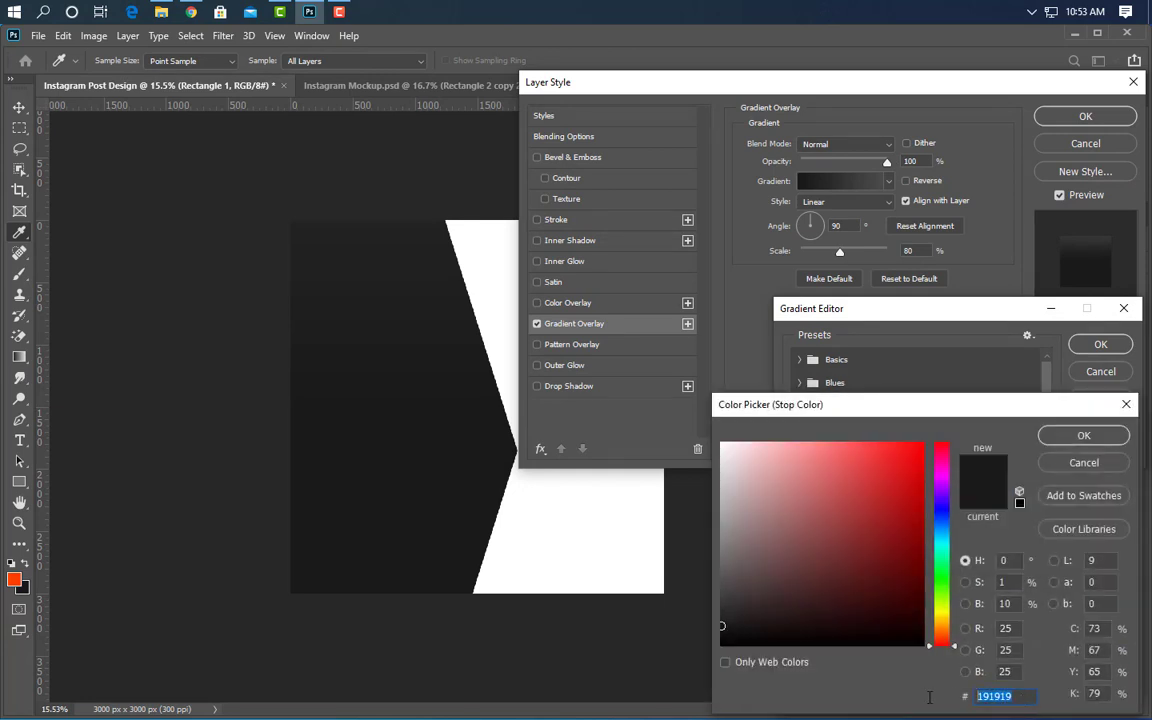
{"action": "left_click", "coordinate": [1080, 436]}
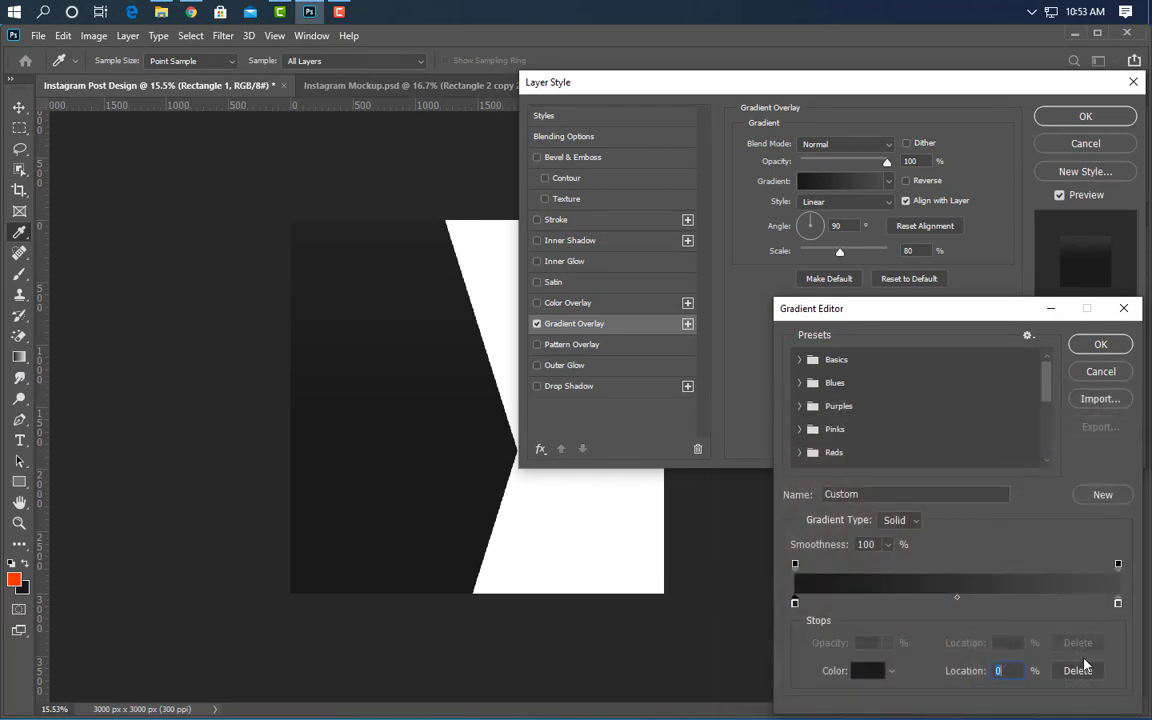
{"action": "double_click", "coordinate": [1118, 604]}
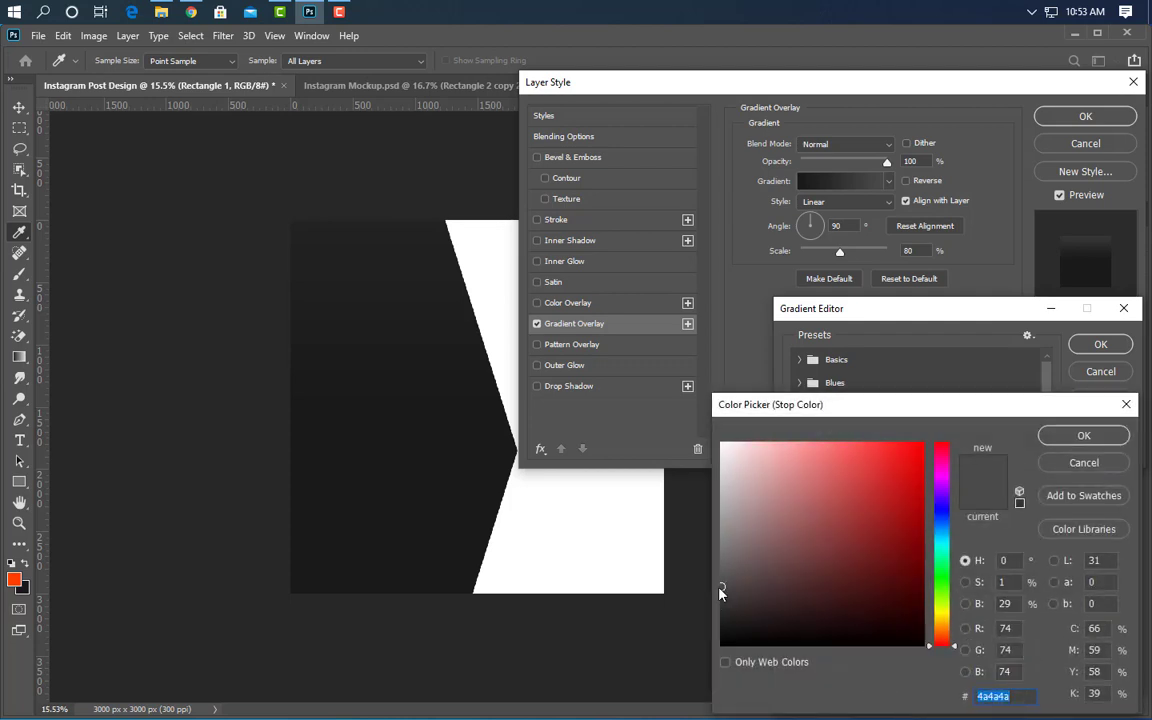
{"action": "left_click", "coordinate": [1083, 437]}
{"action": "left_click", "coordinate": [1100, 273]}
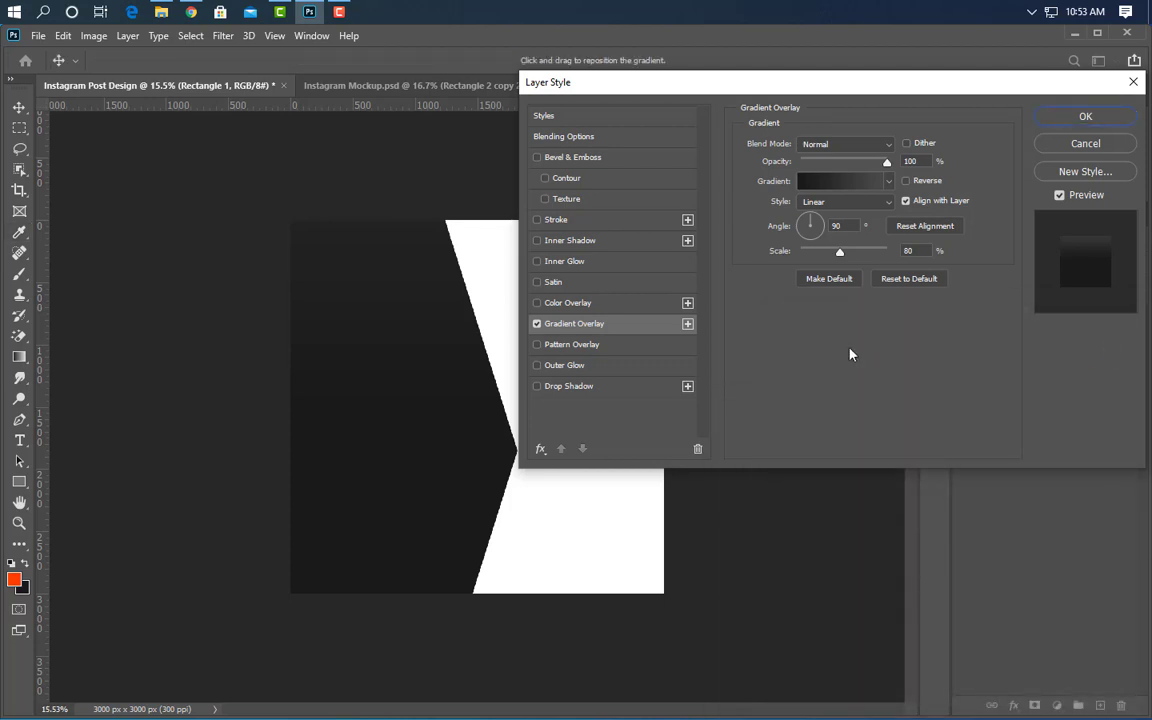
- Use a 90° angle and 80% scale for the linear gradient overlay and apply the layer style
{"action": "left_click_drag", "start_coordinate": [846, 227], "coordinate": [806, 230]}
{"action": "left_click_drag", "start_coordinate": [918, 251], "coordinate": [890, 250]}
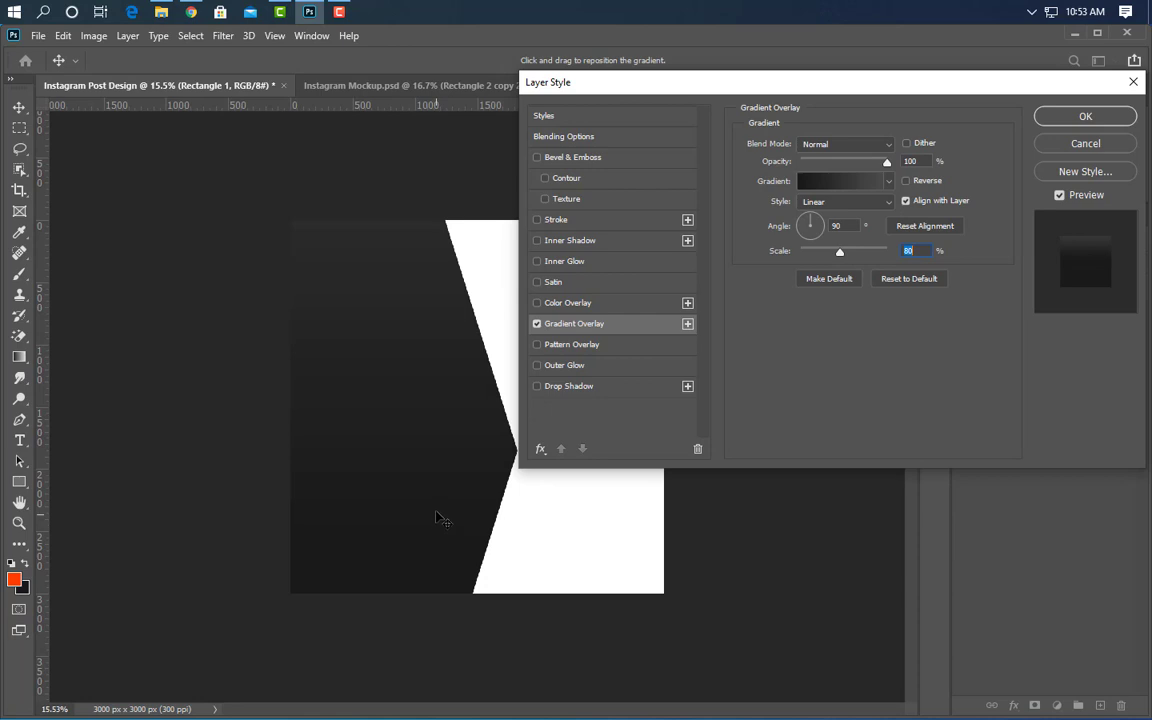
{"action": "left_click", "coordinate": [1087, 117]}
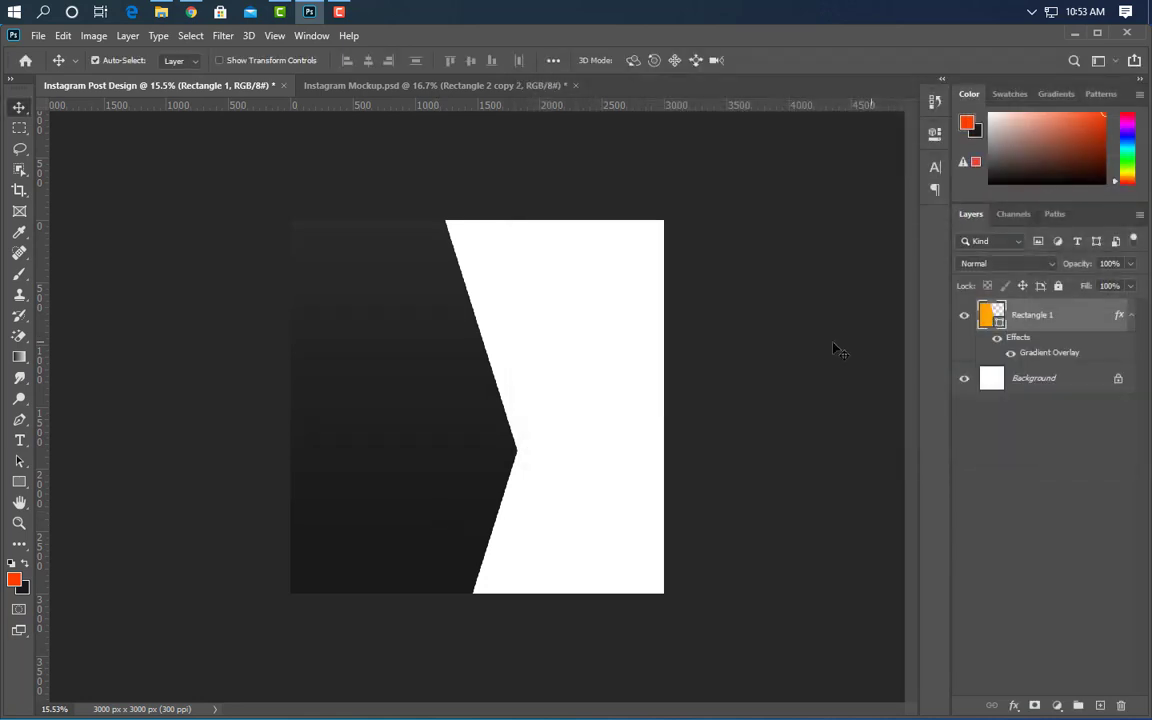
- Duplicate the Rectangle 1 layer and remove the gradient overlay from the copy
{"action": "key", "text": "ctrl+plus"}
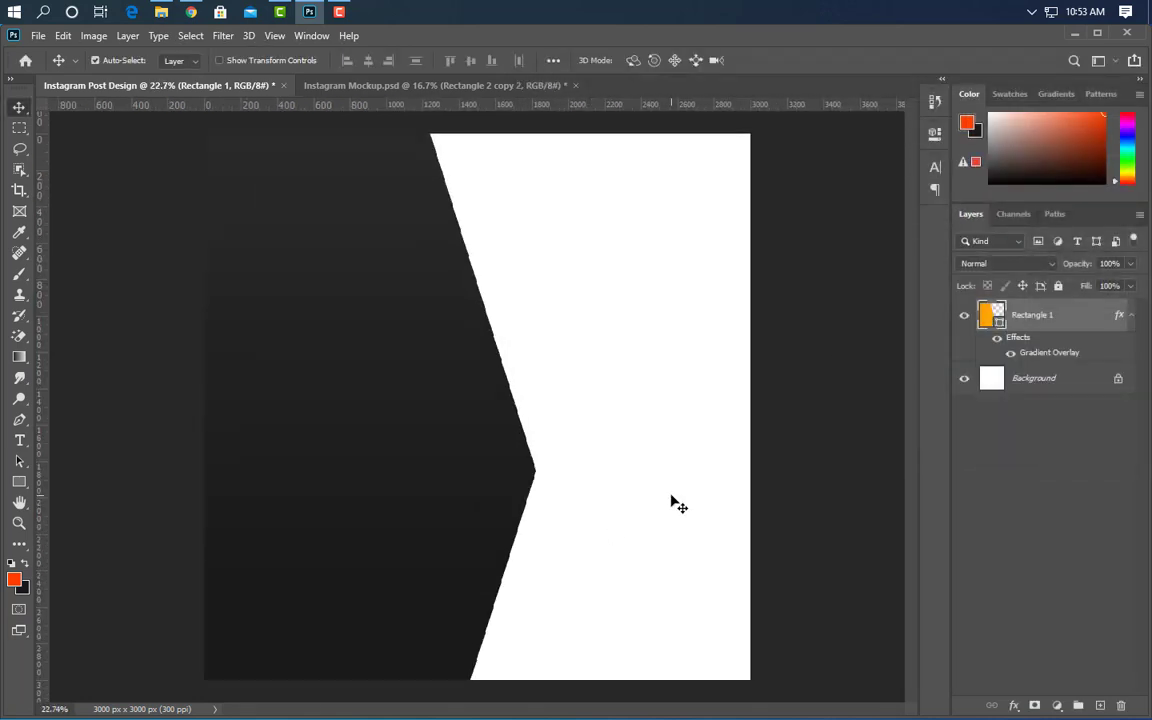
{"action": "left_click_drag", "start_coordinate": [1095, 335], "coordinate": [1100, 705]}
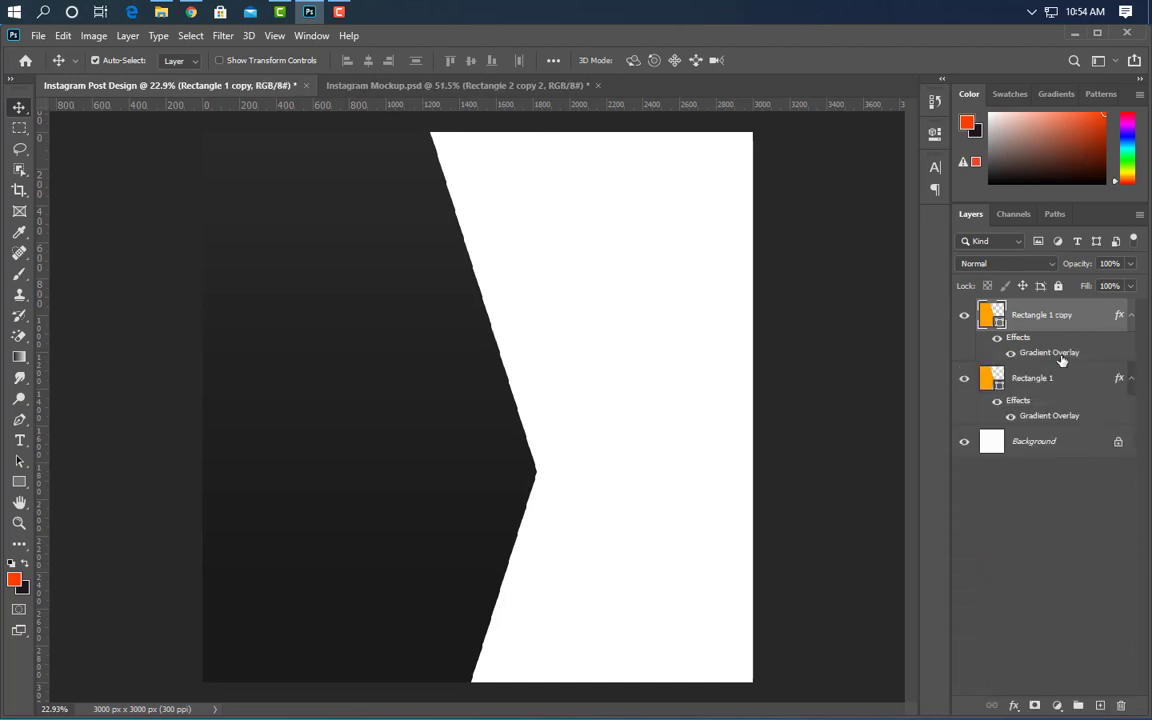
{"action": "left_click_drag", "start_coordinate": [1062, 360], "coordinate": [1121, 705]}
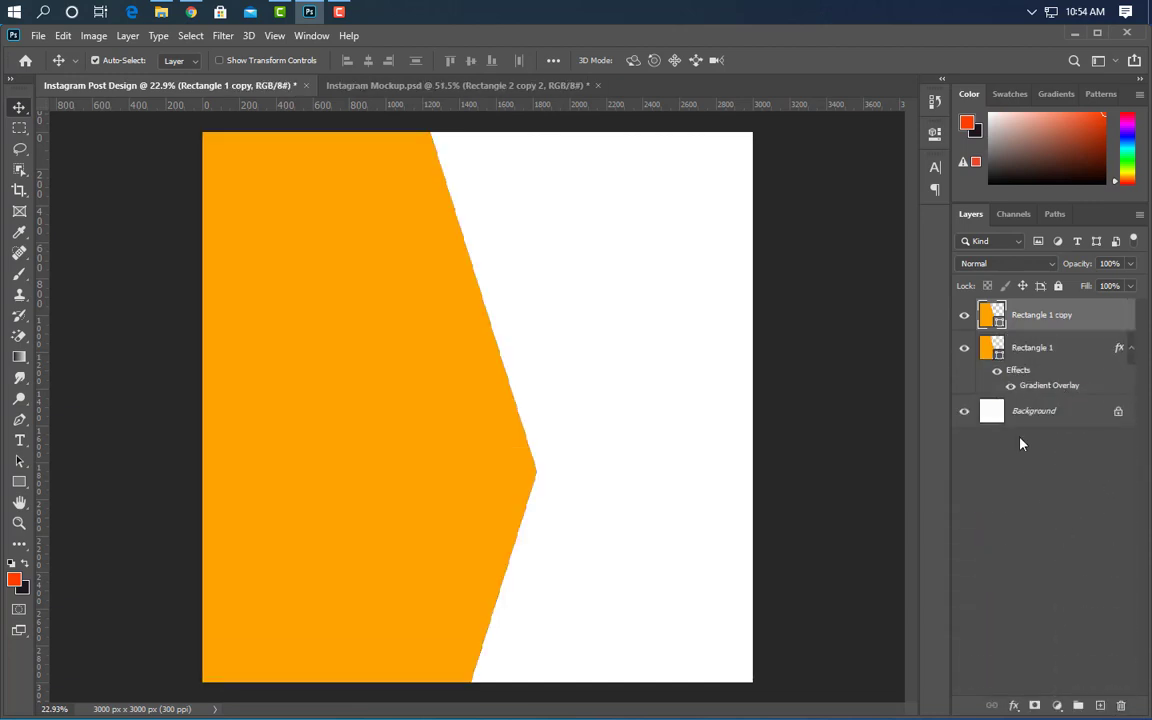
- Recolor the duplicated shape with the orange-red foreground color #ff3e00
{"action": "double_click", "coordinate": [1000, 322]}
{"action": "left_click", "coordinate": [14, 579]}
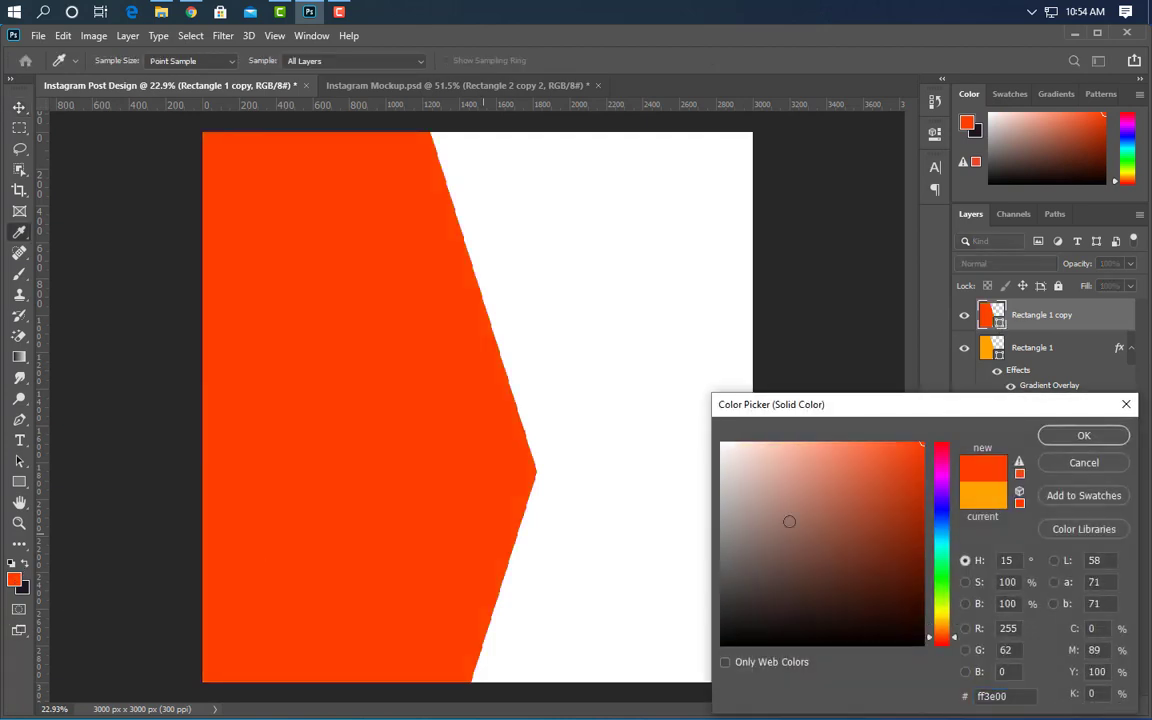
{"action": "left_click", "coordinate": [1090, 441]}
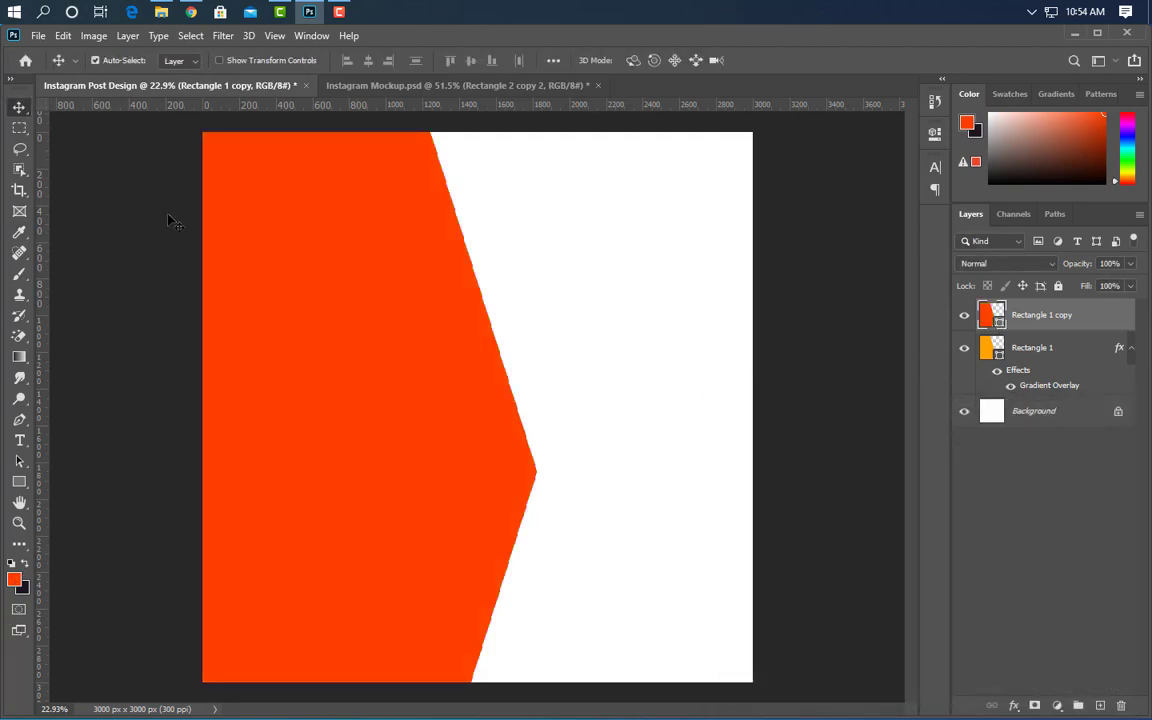
- Nudge the orange-red shape left until a dark band of the shape beneath shows along its right edge
{"action": "key", "text": "Left"}
{"action": "key", "text": "Left"}
{"action": "key", "text": "Left"}
{"action": "key", "text": "Left"}
{"action": "key", "text": "Left"}
{"action": "key", "text": "Left"}
{"action": "key", "text": "Left"}
{"action": "key", "text": "Left"}
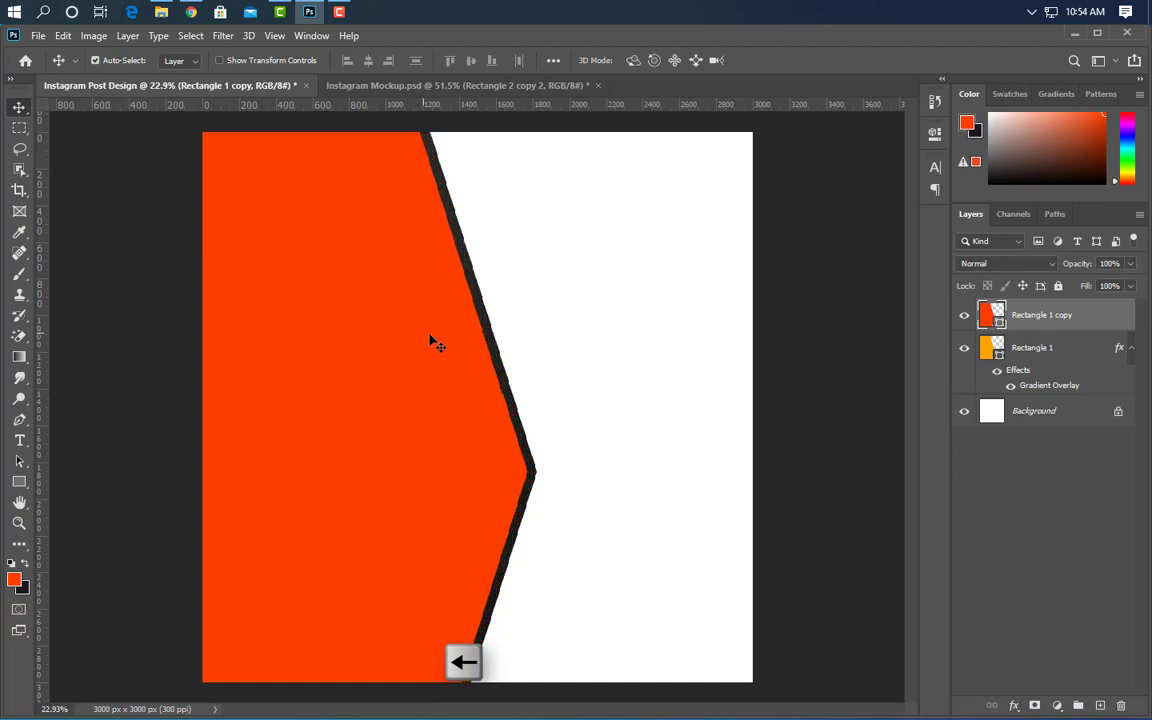
{"action": "key", "text": "Left"}
{"action": "key", "text": "Left"}
{"action": "key", "text": "Left"}
{"action": "key", "text": "Left"}
{"action": "key", "text": "Left"}
{"action": "key", "text": "Left"}
{"action": "key", "text": "Left"}
{"action": "key", "text": "Left"}
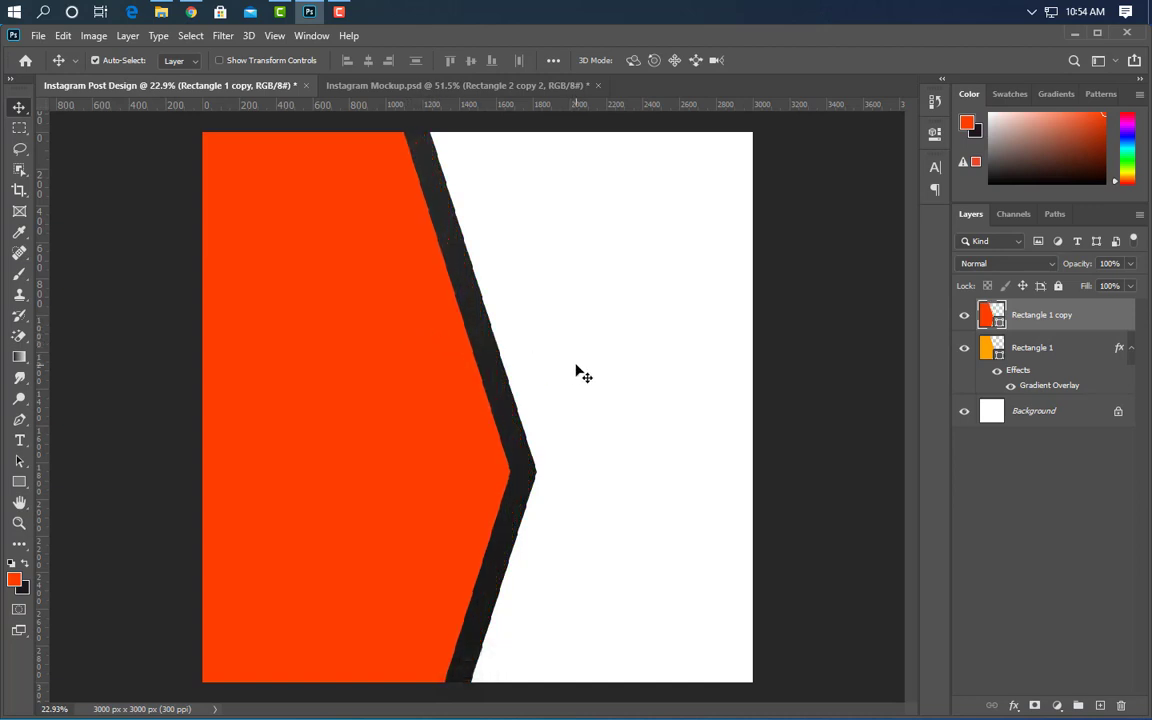
- Duplicate the orange-red shape and give the copy a dark gradient overlay, offset left to leave a thin orange-red edge
{"action": "left_click_drag", "start_coordinate": [1040, 315], "coordinate": [1100, 705]}
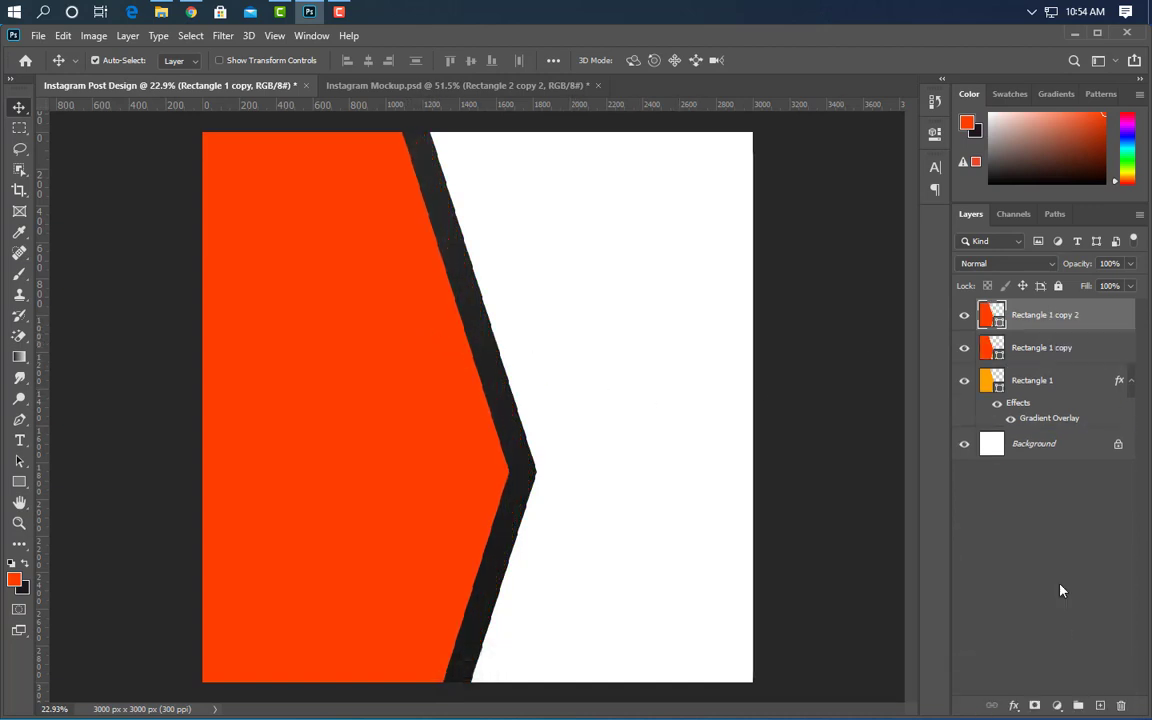
{"action": "double_click", "coordinate": [1090, 315]}
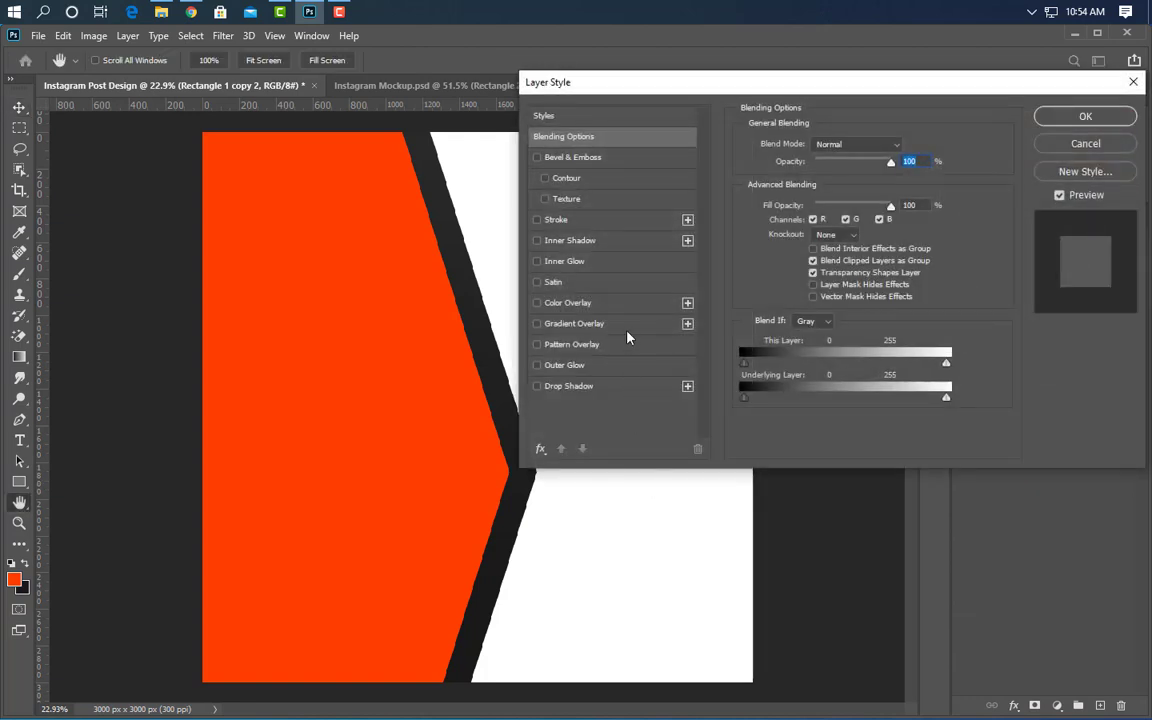
{"action": "left_click", "coordinate": [627, 330]}
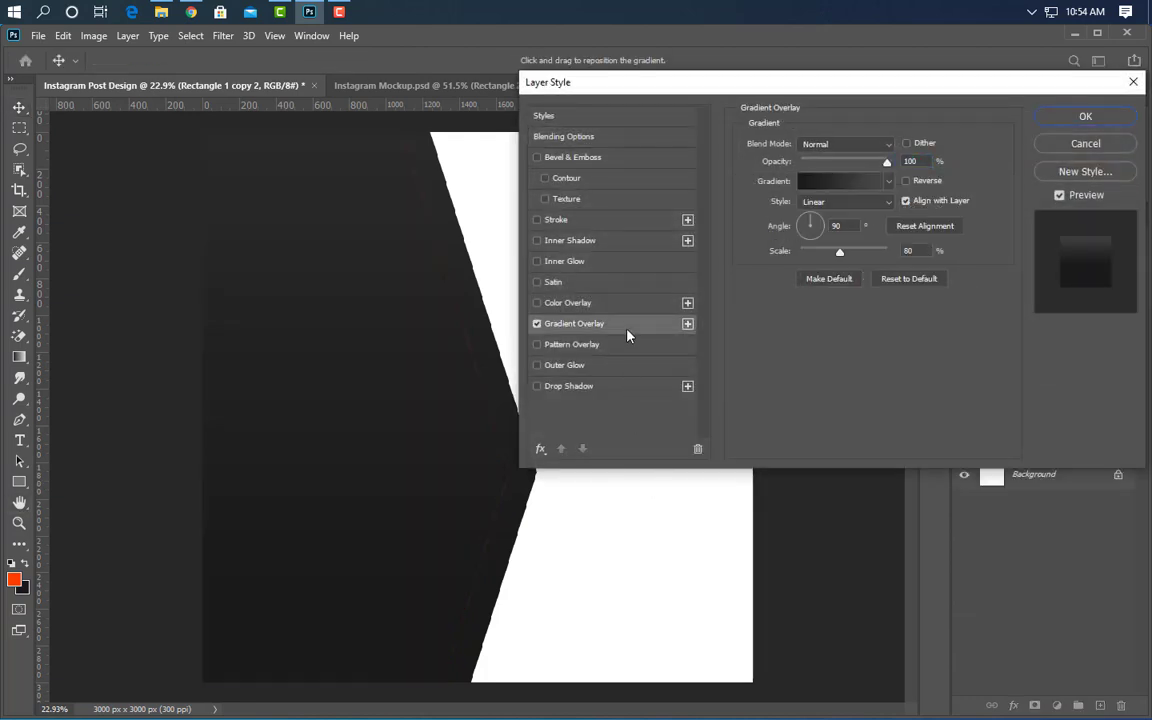
{"action": "left_click", "coordinate": [1120, 124]}
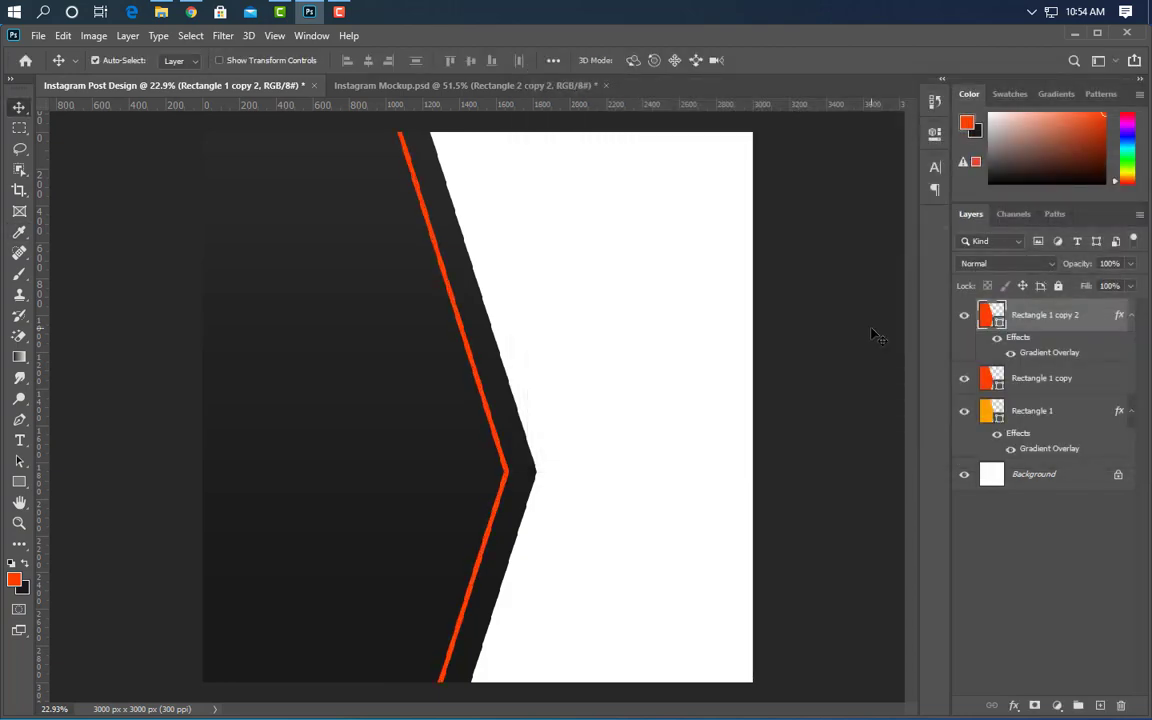
- Place the desktop photo of the rider on the white motorcycle into the post and flip it horizontally
{"action": "left_click", "coordinate": [309, 11]}
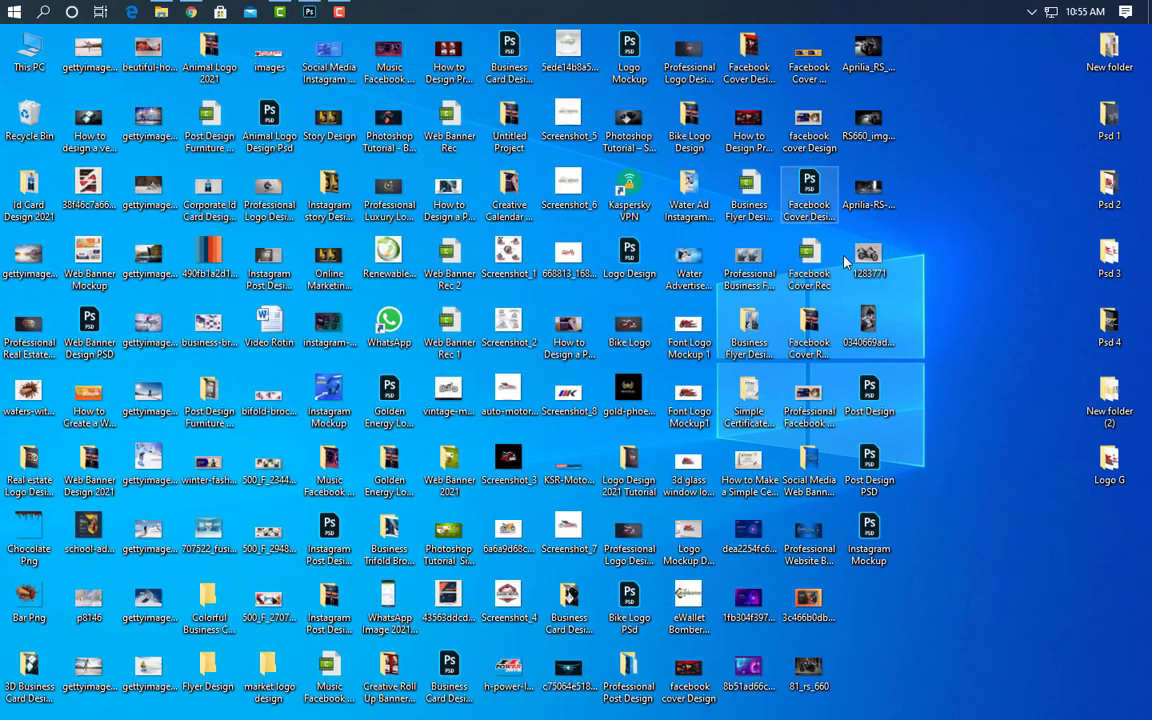
{"action": "left_click_drag", "start_coordinate": [869, 322], "coordinate": [587, 455]}
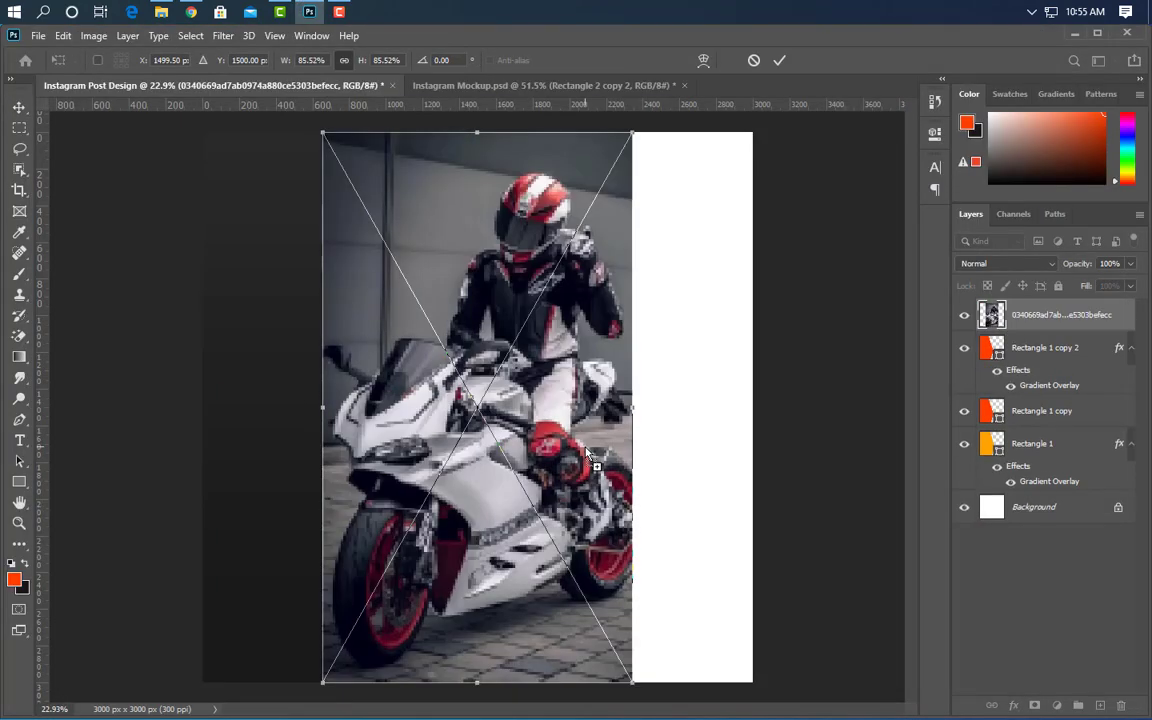
{"action": "right_click", "coordinate": [587, 455]}
{"action": "left_click", "coordinate": [661, 691]}
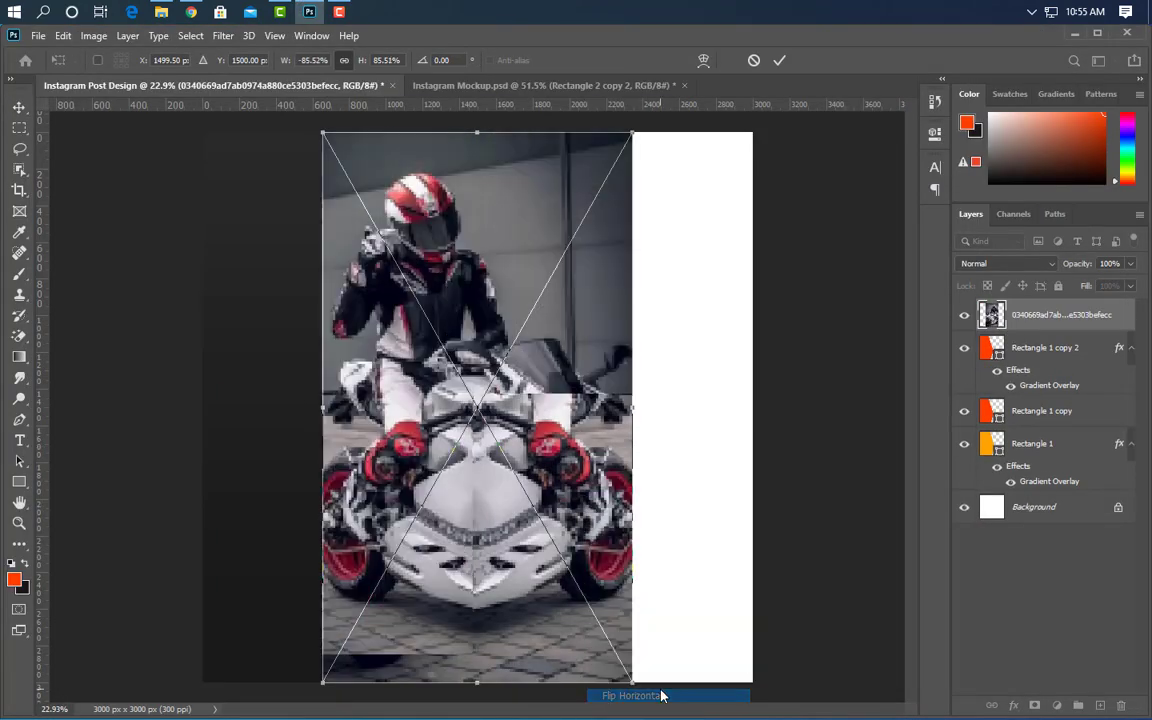
- Move the flipped photo to the canvas's right side, enlarge it to about 87.5%, and nudge it slightly right
{"action": "left_click_drag", "start_coordinate": [578, 445], "coordinate": [698, 448]}
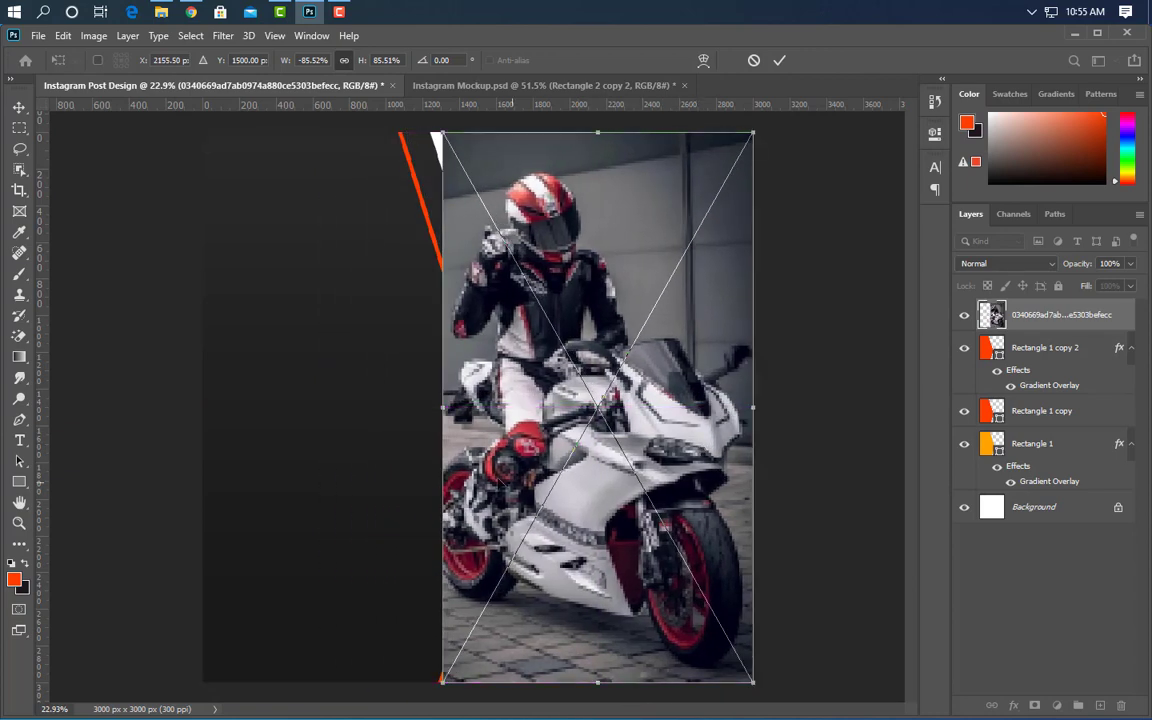
{"action": "left_click_drag", "start_coordinate": [443, 406], "coordinate": [435, 407]}
{"action": "key", "text": "Right"}
{"action": "key", "text": "Right"}
{"action": "key", "text": "Right"}
{"action": "key", "text": "Right"}
{"action": "key", "text": "Right"}
{"action": "key", "text": "Right"}
{"action": "key", "text": "Right"}
{"action": "key", "text": "Right"}
{"action": "key", "text": "Right"}
{"action": "key", "text": "Right"}
{"action": "key", "text": "Right"}
{"action": "key", "text": "Right"}
{"action": "key", "text": "Right"}
{"action": "key", "text": "Right"}
{"action": "key", "text": "Right"}
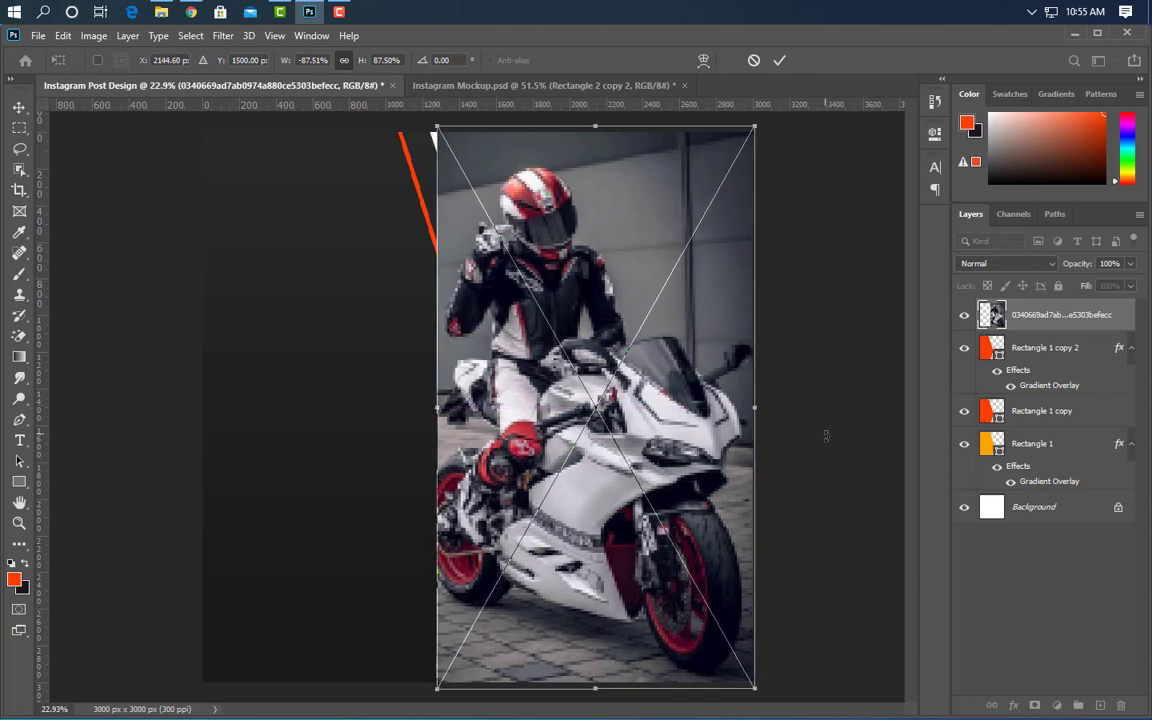
{"action": "key", "text": "Return"}
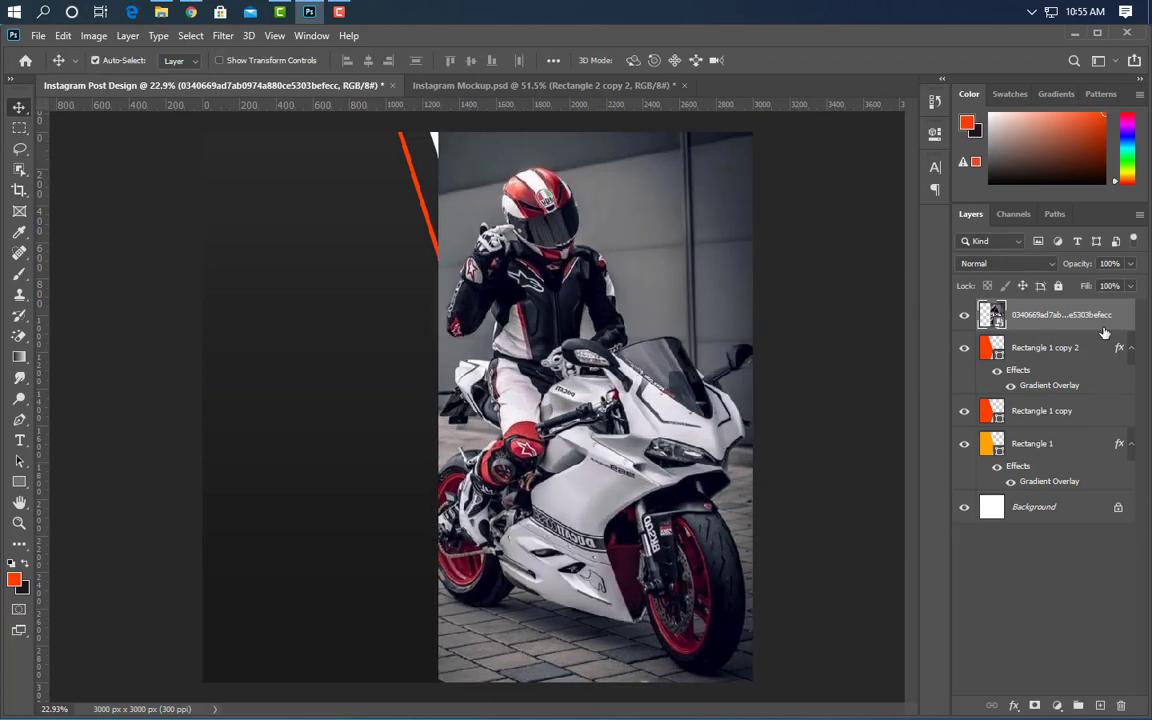
- Move the photo layer directly above the Background and group the three rectangle layers
{"action": "left_click_drag", "start_coordinate": [1105, 320], "coordinate": [1089, 503]}
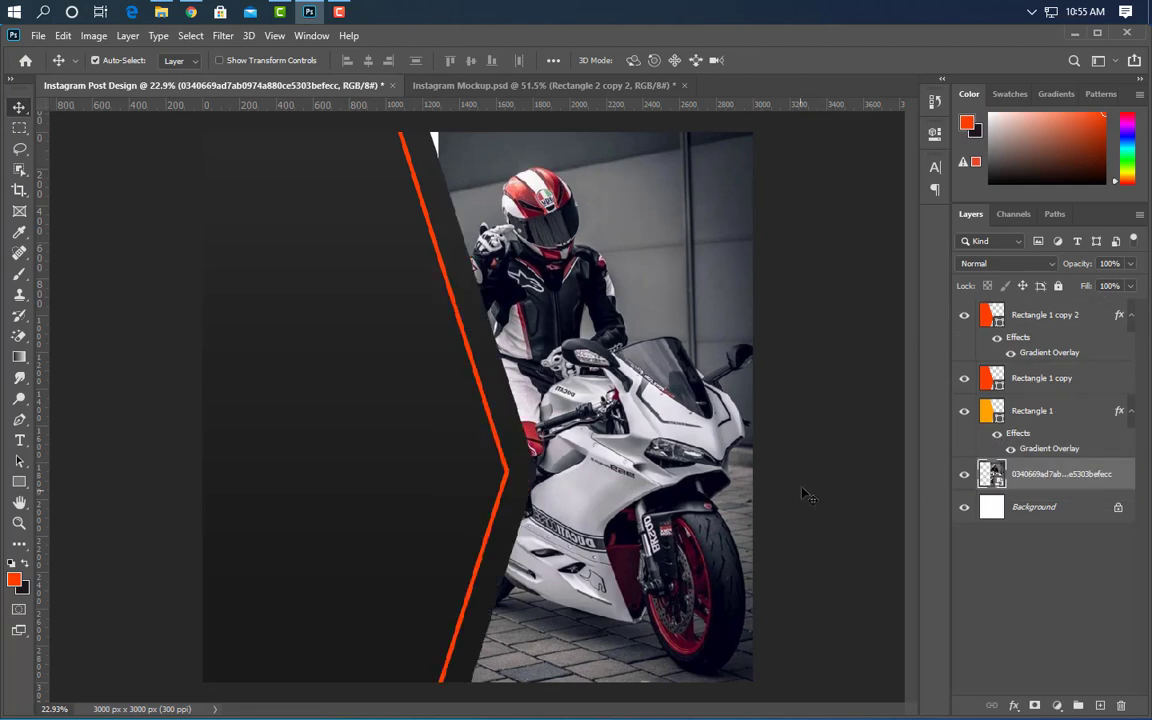
{"action": "left_click", "coordinate": [1055, 412], "text": "ctrl"}
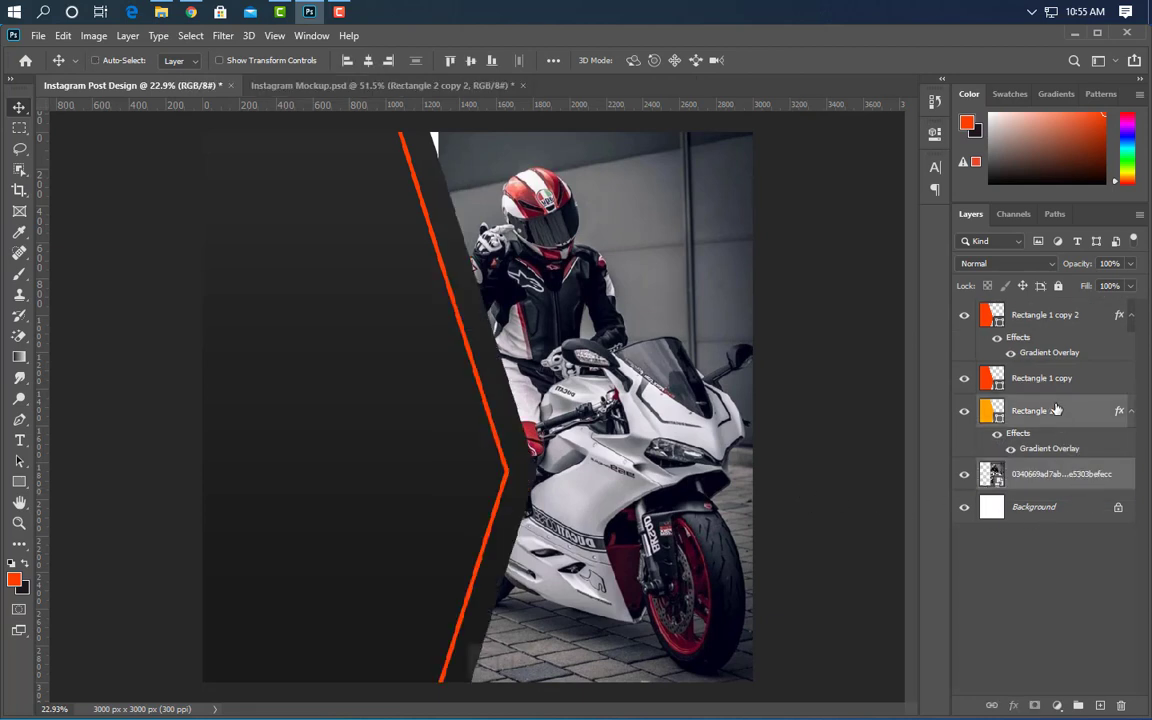
{"action": "left_click", "coordinate": [1092, 378], "text": "ctrl"}
{"action": "left_click", "coordinate": [1062, 318], "text": "ctrl"}
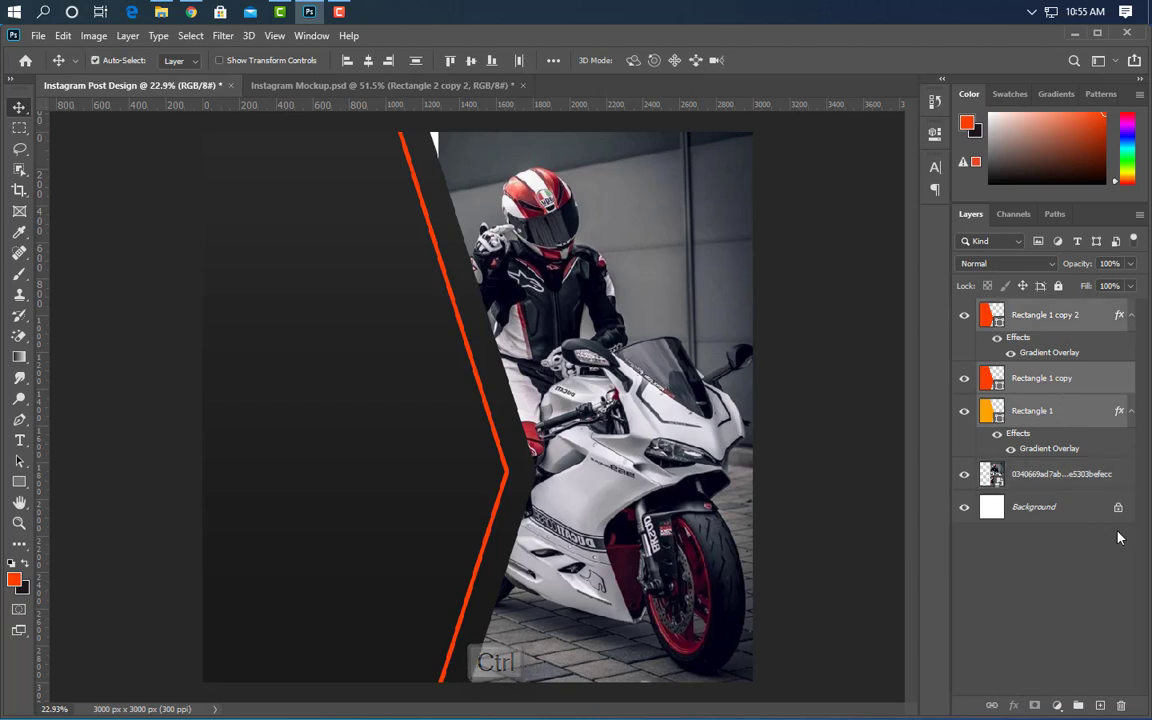
{"action": "key", "text": "ctrl+g"}
- Nudge the shape group left to uncover more of the rider and motorcycle
{"action": "key", "text": "Left"}
{"action": "key", "text": "Left"}
{"action": "key", "text": "Left"}
{"action": "key", "text": "Left"}
{"action": "key", "text": "Left"}
{"action": "key", "text": "Left"}
{"action": "key", "text": "Left"}
{"action": "key", "text": "Left"}
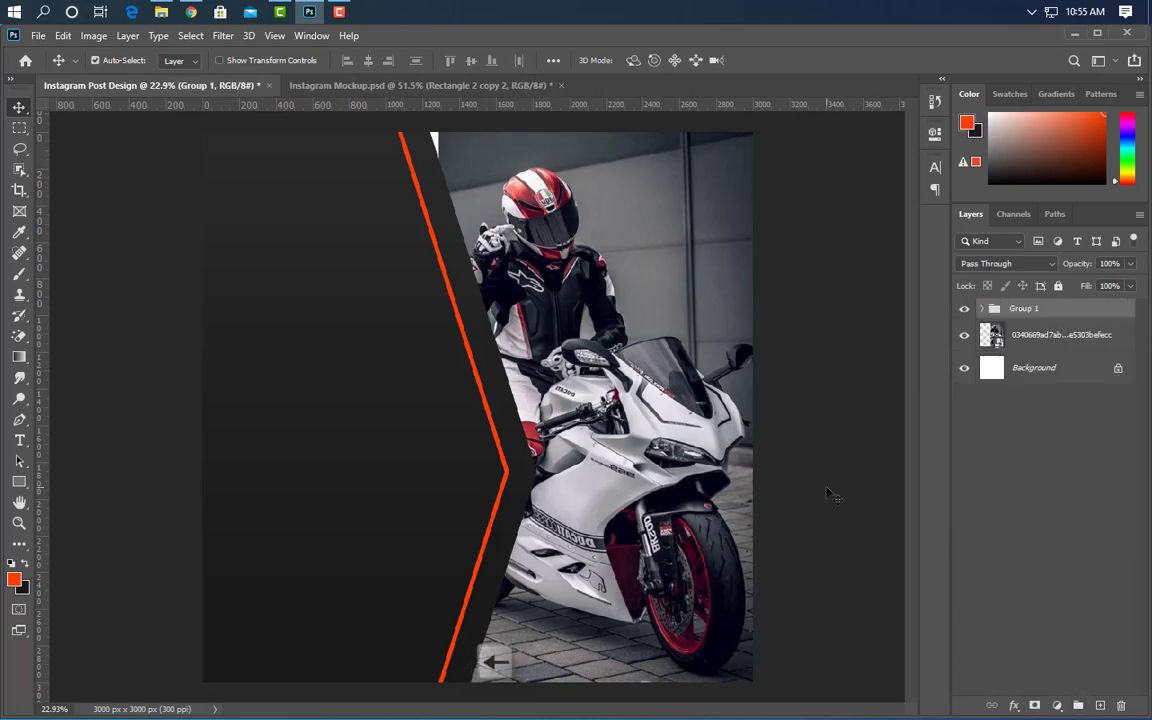
{"action": "key", "text": "Left"}
{"action": "key", "text": "Left"}
{"action": "key", "text": "Left"}
{"action": "key", "text": "Left"}
{"action": "key", "text": "Left"}
{"action": "key", "text": "Left"}
{"action": "key", "text": "Left"}
{"action": "key", "text": "Left"}
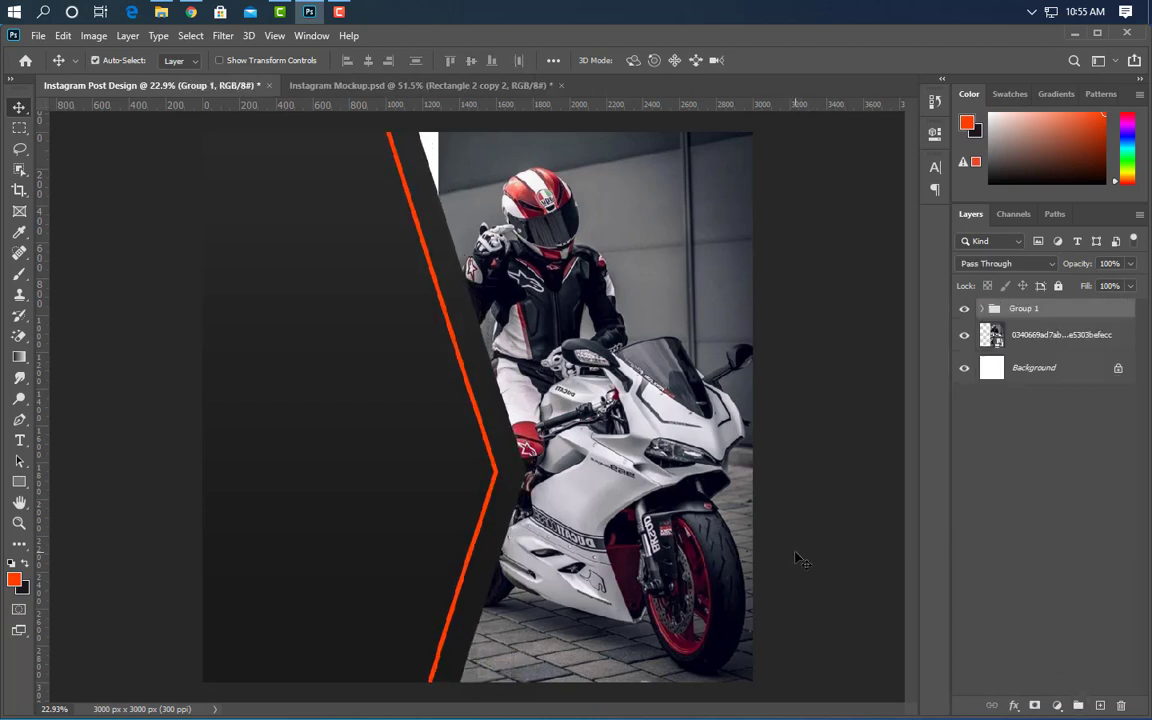
- Duplicate the motorcycle photo layer and flip the copy horizontally
{"action": "left_click", "coordinate": [667, 303]}
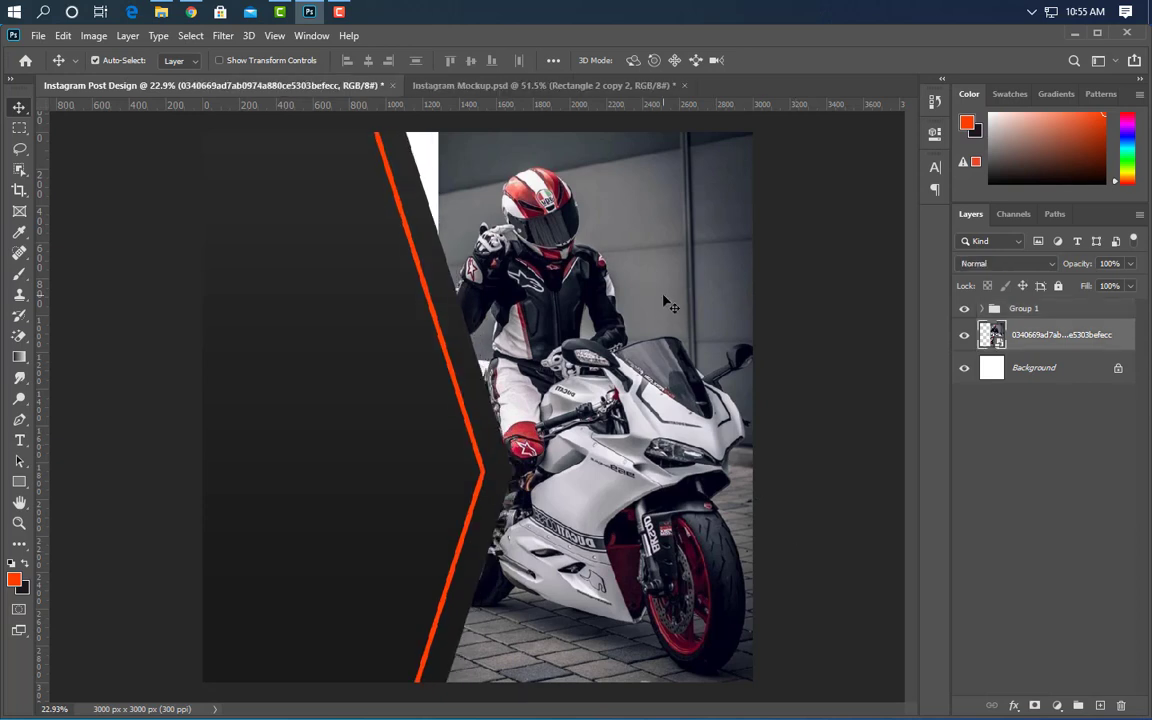
{"action": "left_click_drag", "start_coordinate": [1093, 336], "coordinate": [1100, 706]}
{"action": "left_click", "coordinate": [63, 35]}
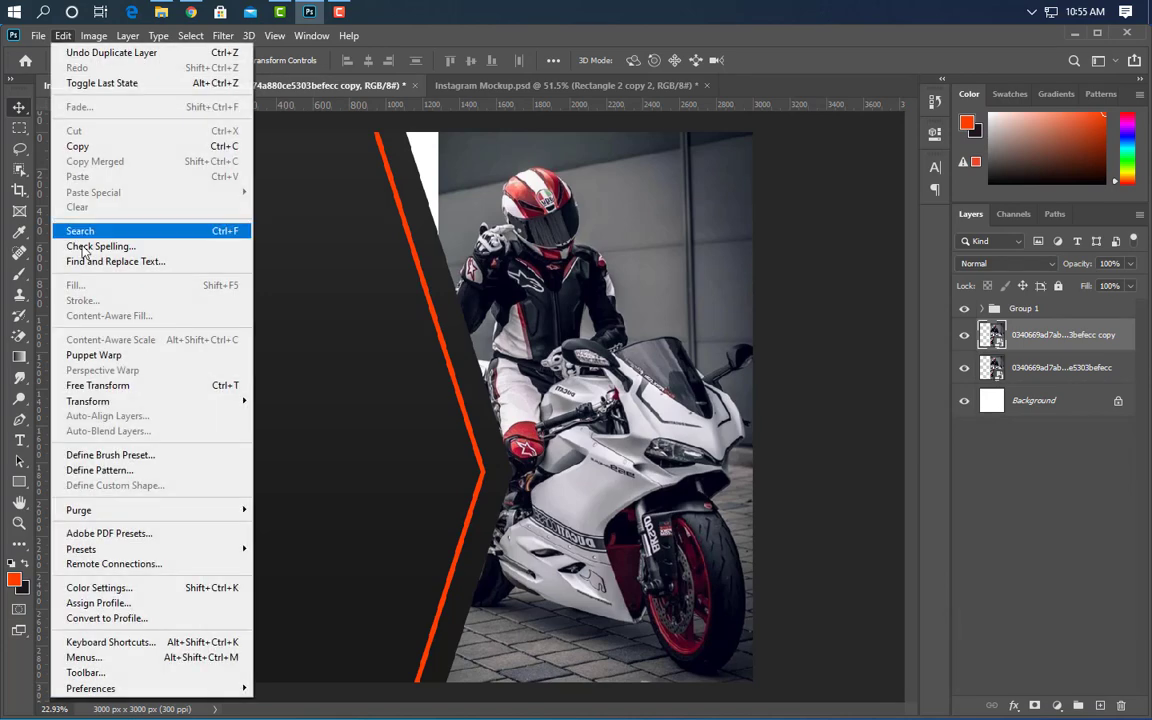
{"action": "left_click", "coordinate": [100, 381]}
{"action": "right_click", "coordinate": [650, 388]}
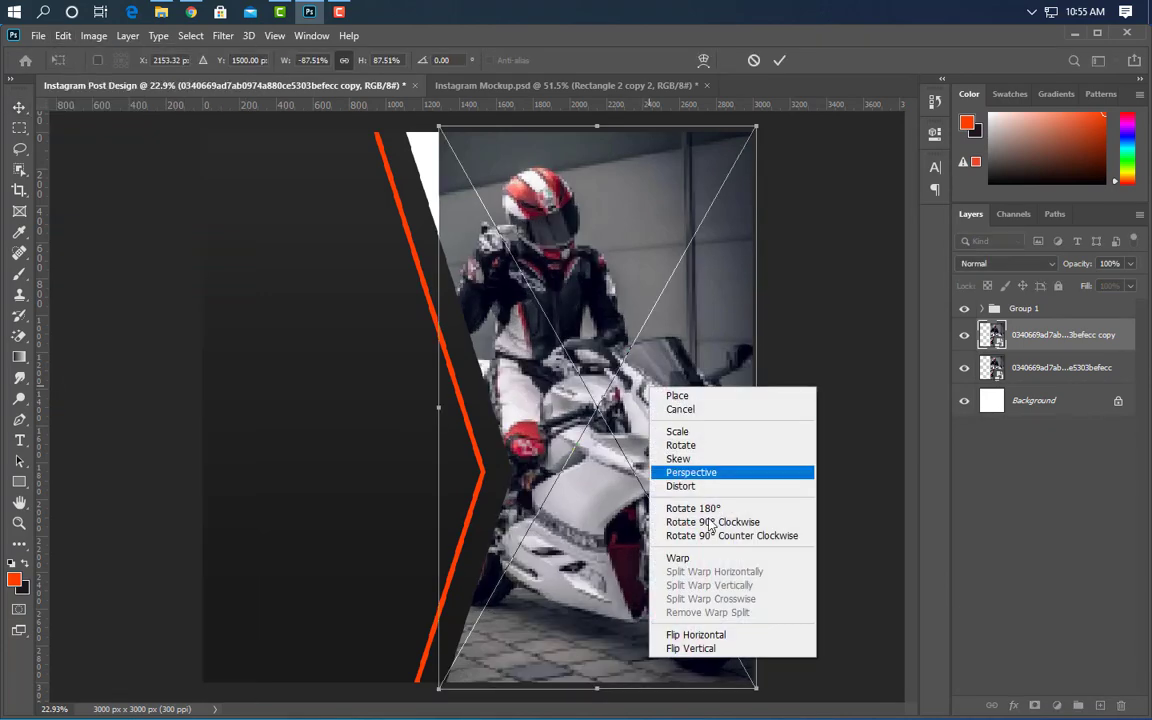
{"action": "left_click", "coordinate": [716, 634]}
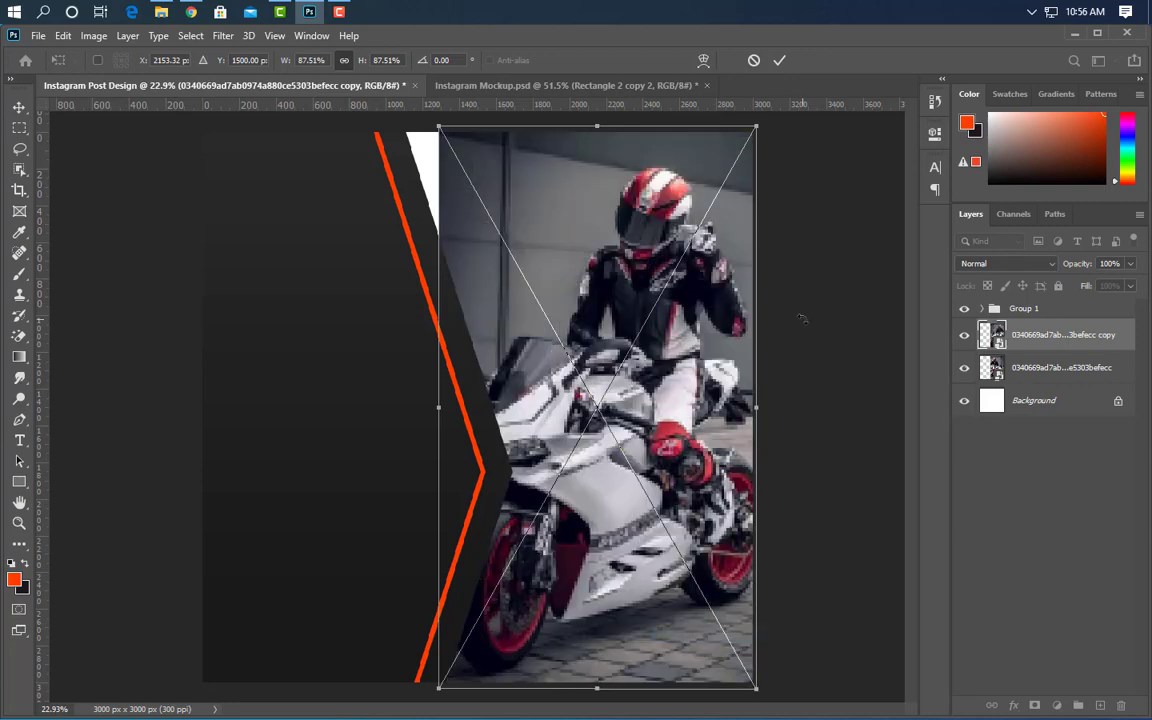
- Shift the flipped photo copy left until it fills the white gap between the dark band and the original photo
{"action": "key", "text": "Left"}
{"action": "key", "text": "Left"}
{"action": "key", "text": "Left"}
{"action": "key", "text": "Left"}
{"action": "key", "text": "Left"}
{"action": "key", "text": "Left"}
{"action": "key", "text": "Left"}
{"action": "key", "text": "Left"}
{"action": "key", "text": "Left"}
{"action": "key", "text": "Left"}
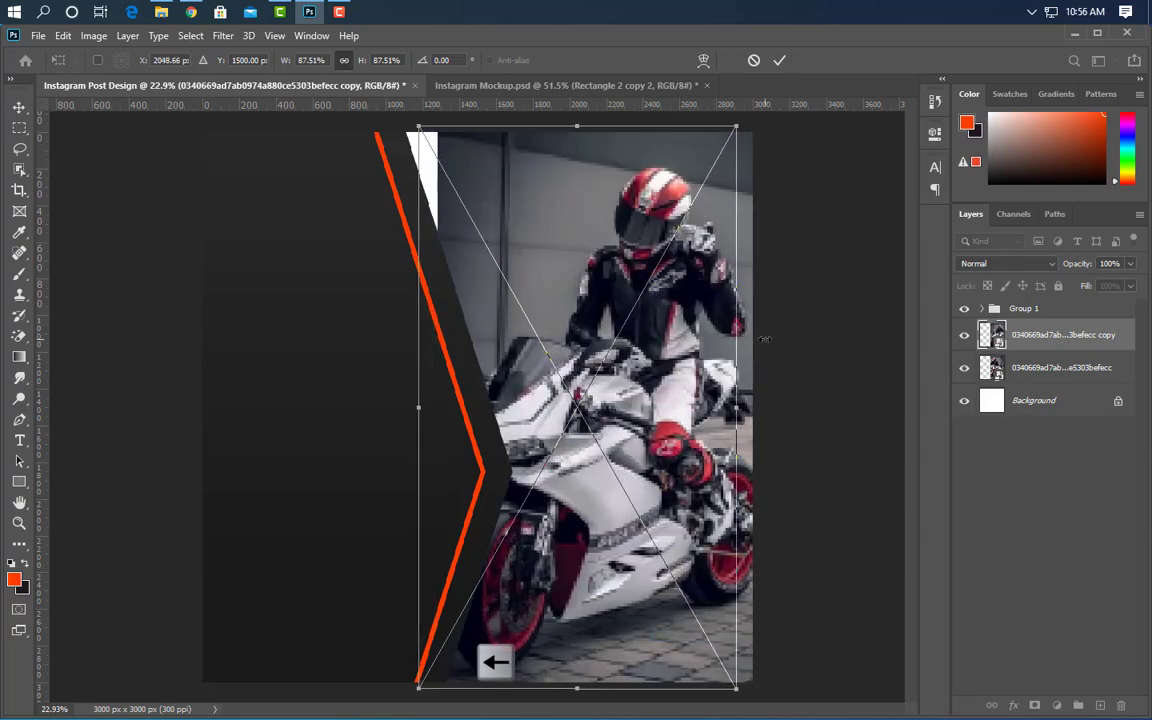
{"action": "key", "text": "Left"}
{"action": "key", "text": "Left"}
{"action": "key", "text": "Left"}
{"action": "key", "text": "Left"}
{"action": "key", "text": "Left"}
{"action": "key", "text": "Left"}
{"action": "key", "text": "Left"}
{"action": "key", "text": "Left"}
{"action": "key", "text": "Left"}
{"action": "key", "text": "Left"}
{"action": "key", "text": "Left"}
{"action": "key", "text": "Left"}
{"action": "key", "text": "Left"}
{"action": "key", "text": "Left"}
{"action": "key", "text": "Left"}
{"action": "key", "text": "Left"}
{"action": "key", "text": "Left"}
{"action": "key", "text": "Left"}
{"action": "key", "text": "Left"}
{"action": "key", "text": "Left"}
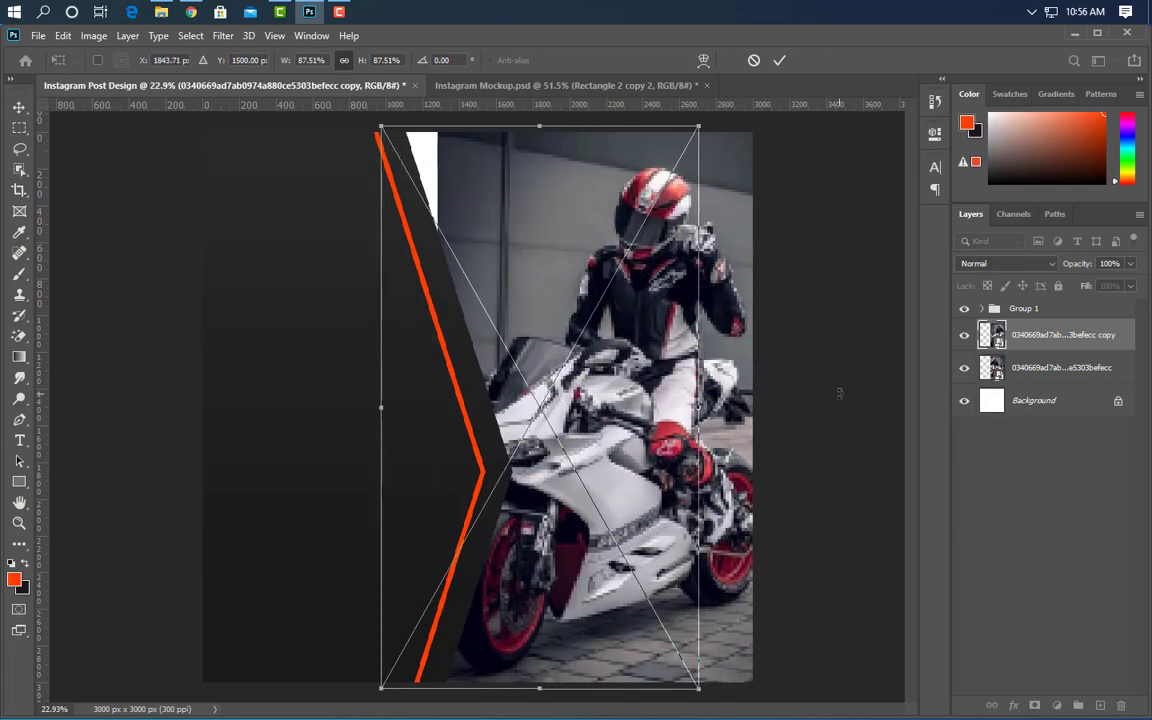
{"action": "key", "text": "shift+Left"}
{"action": "key", "text": "shift+Left"}
{"action": "key", "text": "shift+Left"}
{"action": "key", "text": "shift+Left"}
{"action": "key", "text": "shift+Left"}
{"action": "key", "text": "shift+Left"}
{"action": "key", "text": "shift+Left"}
{"action": "key", "text": "shift+Left"}
{"action": "key", "text": "shift+Left"}
{"action": "key", "text": "shift+Left"}
{"action": "key", "text": "shift+Left"}
{"action": "key", "text": "shift+Left"}
{"action": "key", "text": "Left"}
{"action": "key", "text": "Left"}
{"action": "key", "text": "Left"}
{"action": "key", "text": "Left"}
{"action": "key", "text": "Left"}
{"action": "key", "text": "Left"}
{"action": "key", "text": "Left"}
{"action": "key", "text": "Left"}
{"action": "key", "text": "Left"}
{"action": "key", "text": "Left"}
{"action": "key", "text": "Left"}
{"action": "key", "text": "Left"}
{"action": "key", "text": "Left"}
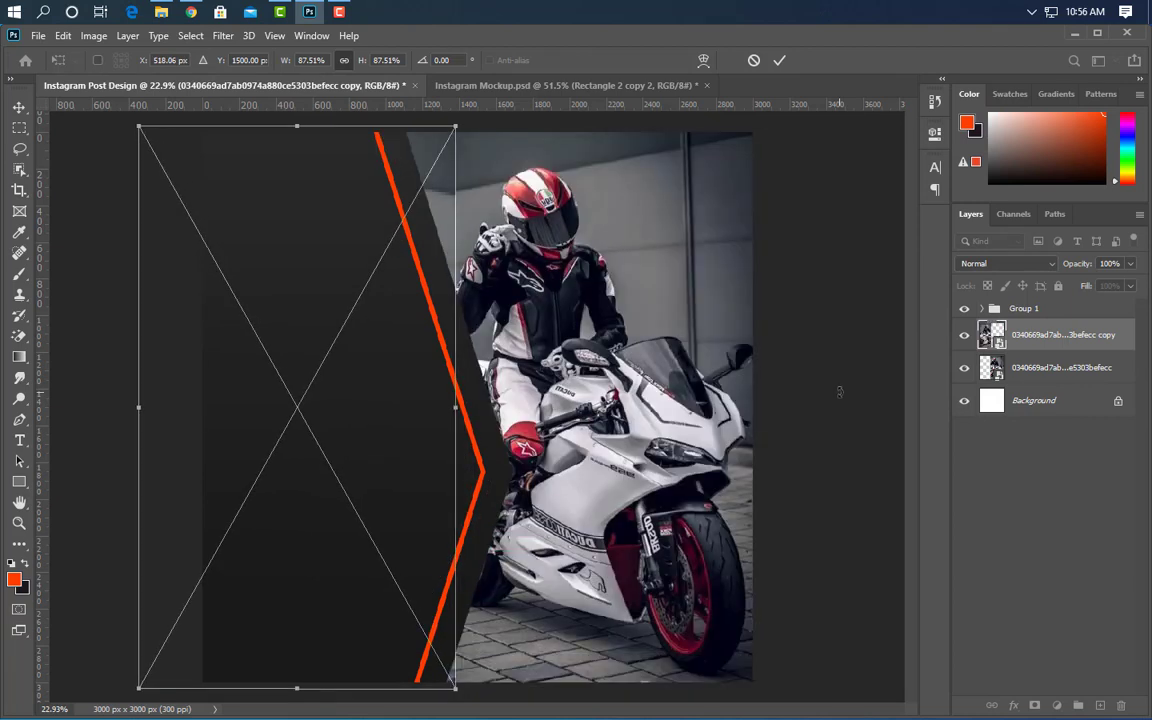
{"action": "key", "text": "Left"}
{"action": "key", "text": "Left"}
{"action": "key", "text": "Left"}
{"action": "key", "text": "Left"}
{"action": "key", "text": "Left"}
{"action": "key", "text": "Left"}
{"action": "key", "text": "Left"}
{"action": "key", "text": "Left"}
{"action": "key", "text": "Left"}
{"action": "key", "text": "Left"}
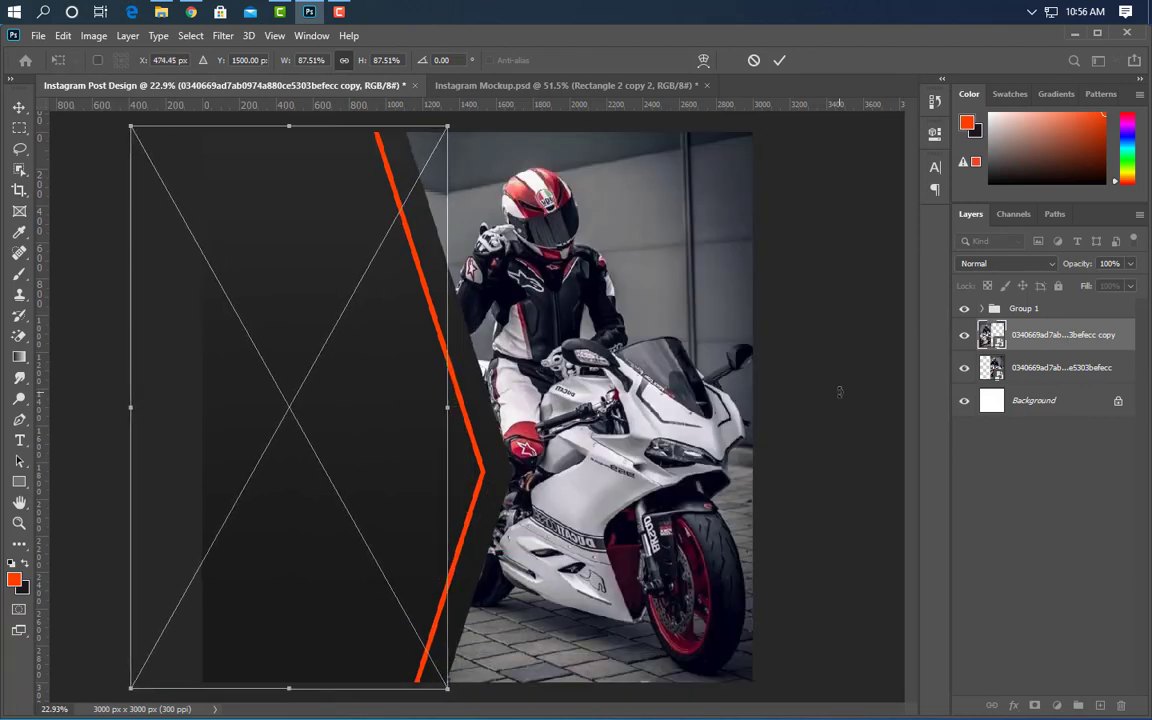
{"action": "key", "text": "Left"}
{"action": "key", "text": "Left"}
{"action": "key", "text": "Left"}
{"action": "left_click", "coordinate": [779, 61]}
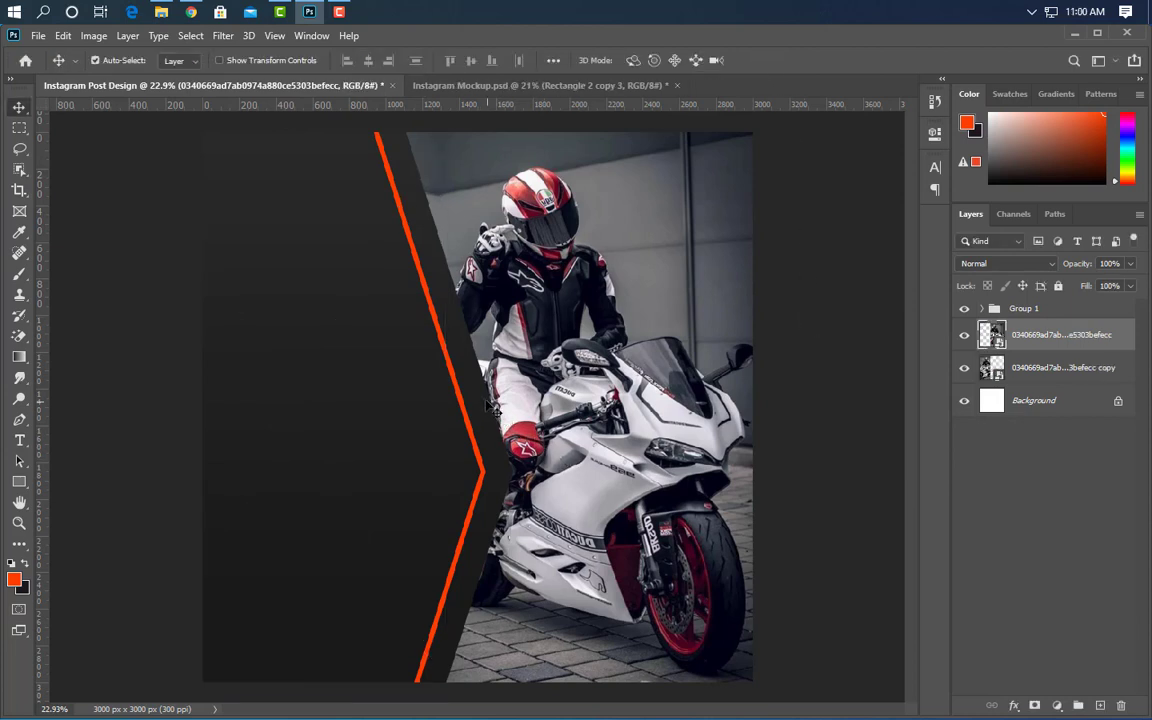
- Duplicate the Rectangle 1 layer and move the copy out of Group 1, directly above the photo layers
{"action": "left_click", "coordinate": [652, 445]}
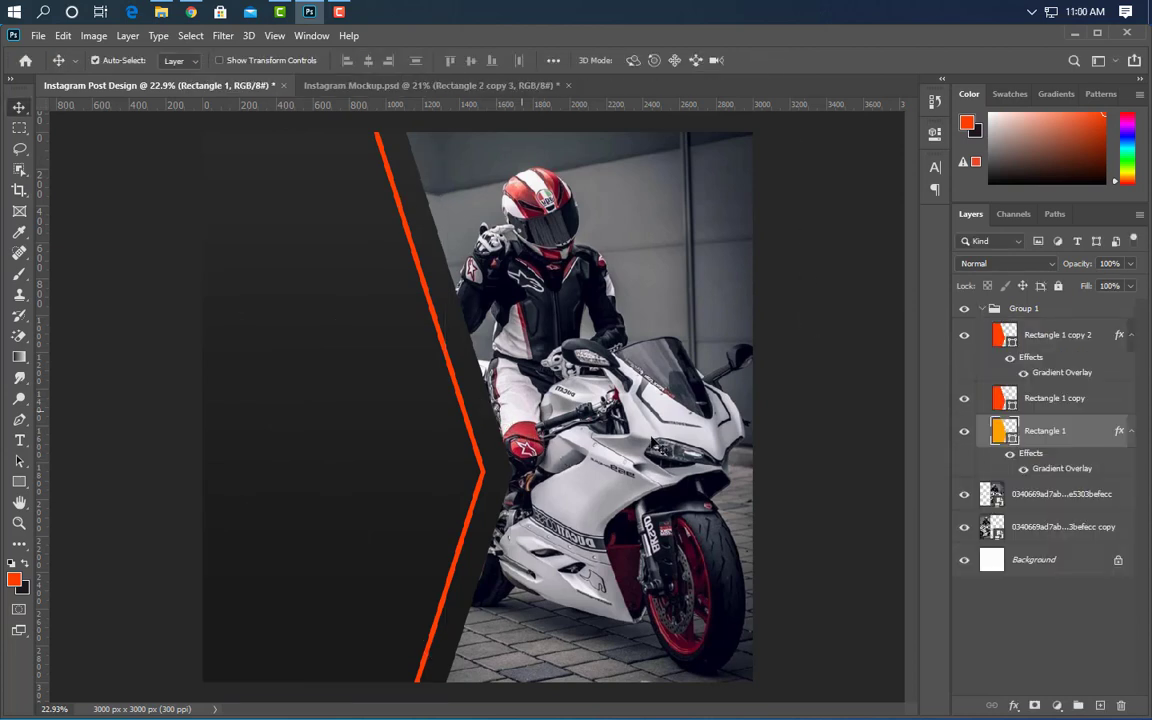
{"action": "left_click_drag", "start_coordinate": [1102, 438], "coordinate": [1100, 706]}
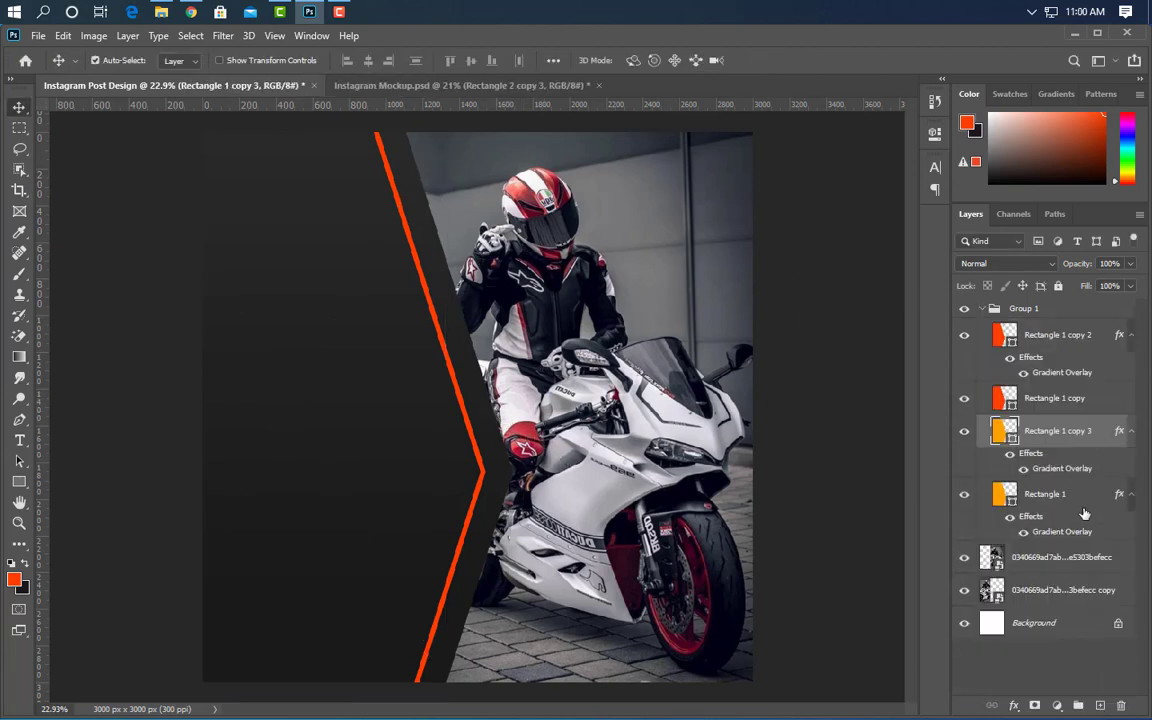
{"action": "left_click_drag", "start_coordinate": [1097, 438], "coordinate": [1072, 557]}
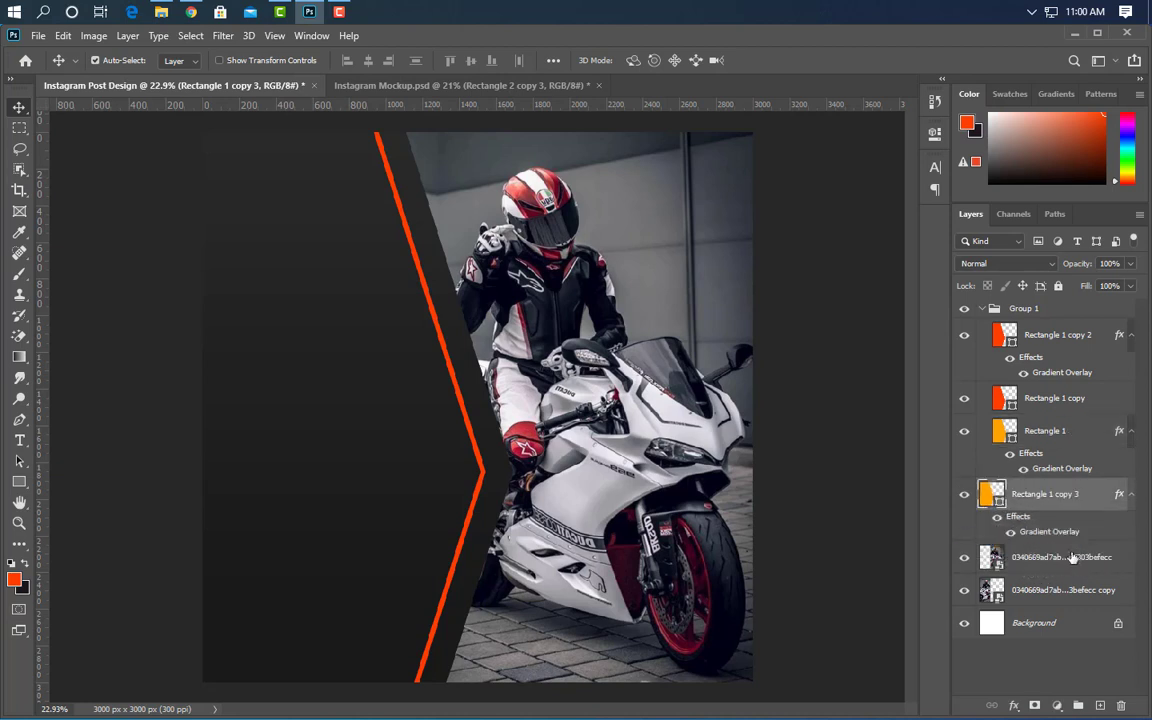
- Nudge the Rectangle 1 copy right so it extends as an extra band past the grouped shapes' edge
{"action": "key", "text": "Right"}
{"action": "key", "text": "Right"}
{"action": "key", "text": "Right"}
{"action": "key", "text": "Right"}
{"action": "key", "text": "Right"}
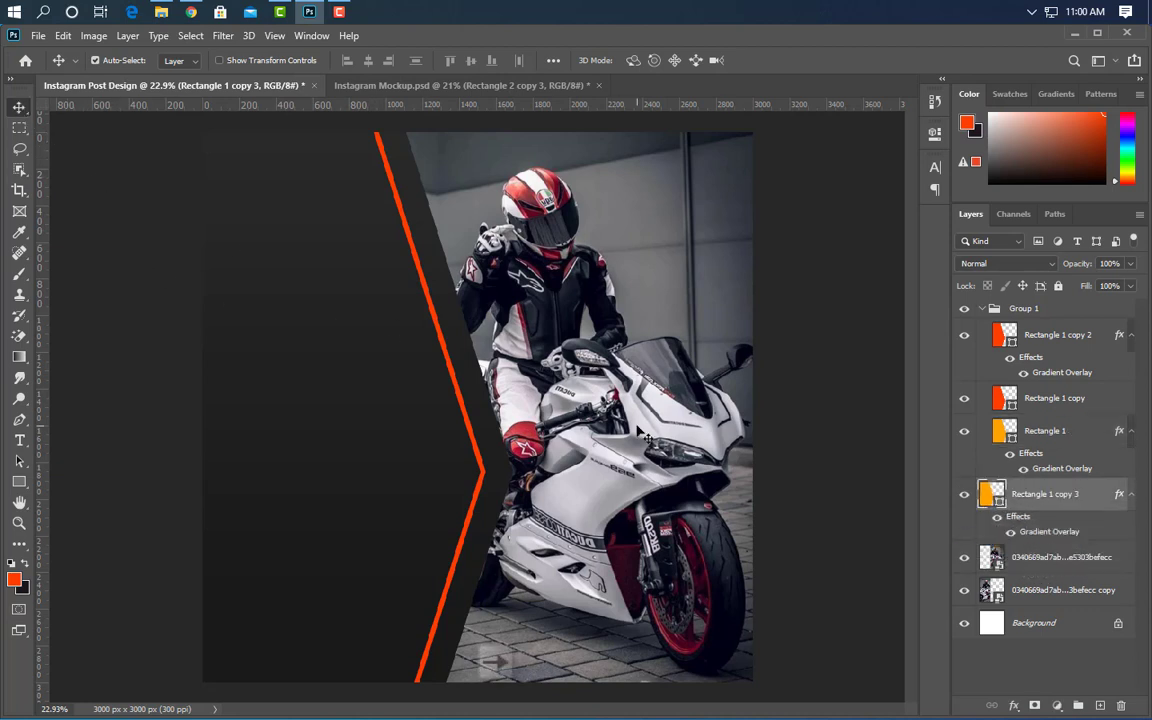
{"action": "key", "text": "Right"}
{"action": "key", "text": "Right"}
{"action": "key", "text": "Right"}
{"action": "key", "text": "Right"}
{"action": "key", "text": "Right"}
{"action": "key", "text": "Right"}
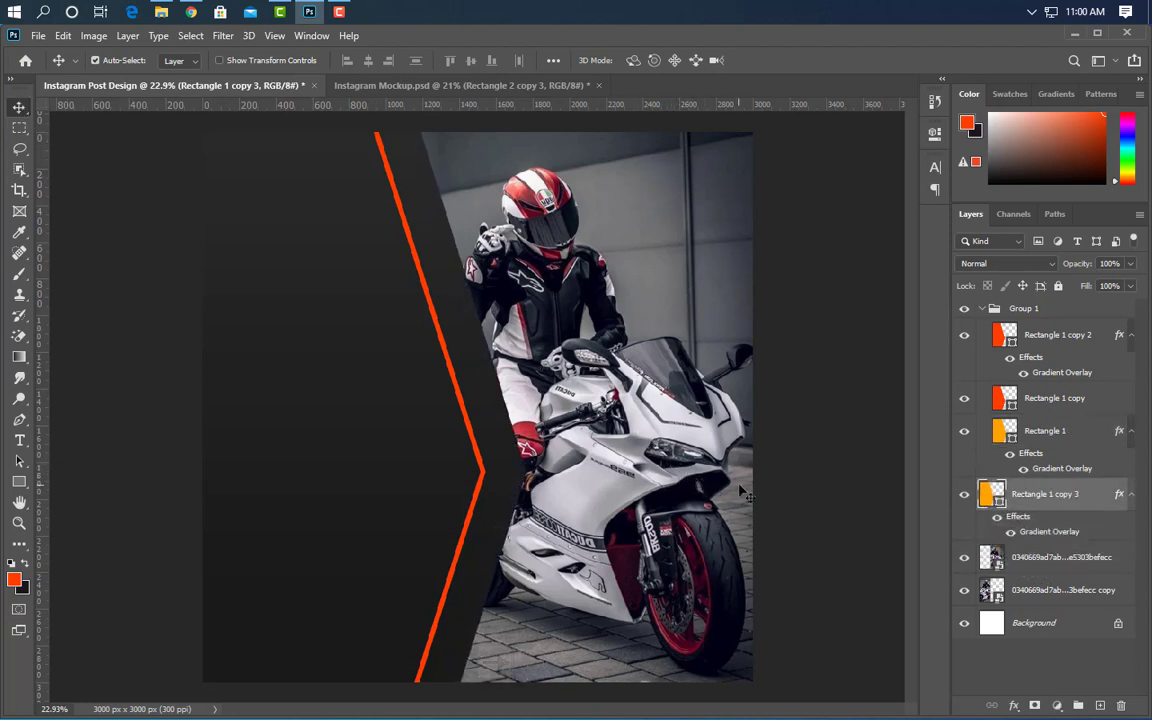
- Set the starting color stop of the rectangle copy's gradient overlay to white, #ffffff
{"action": "double_click", "coordinate": [1061, 531]}
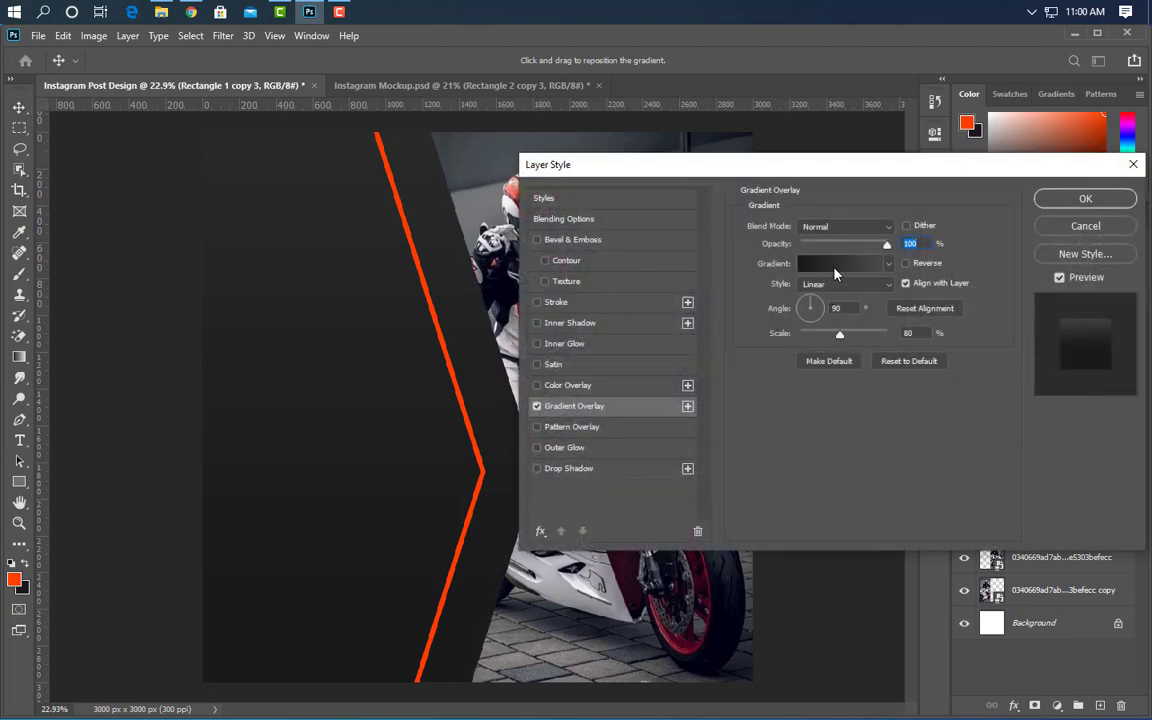
{"action": "left_click", "coordinate": [842, 263]}
{"action": "double_click", "coordinate": [794, 606]}
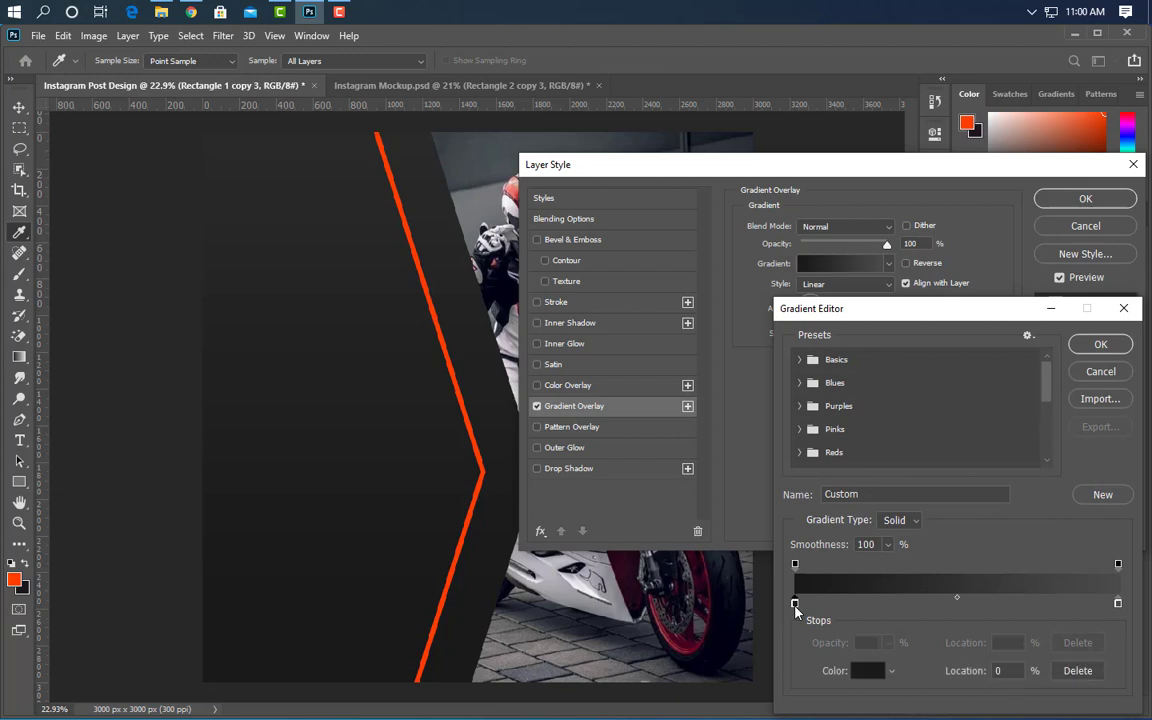
{"action": "type", "text": "ffffff"}
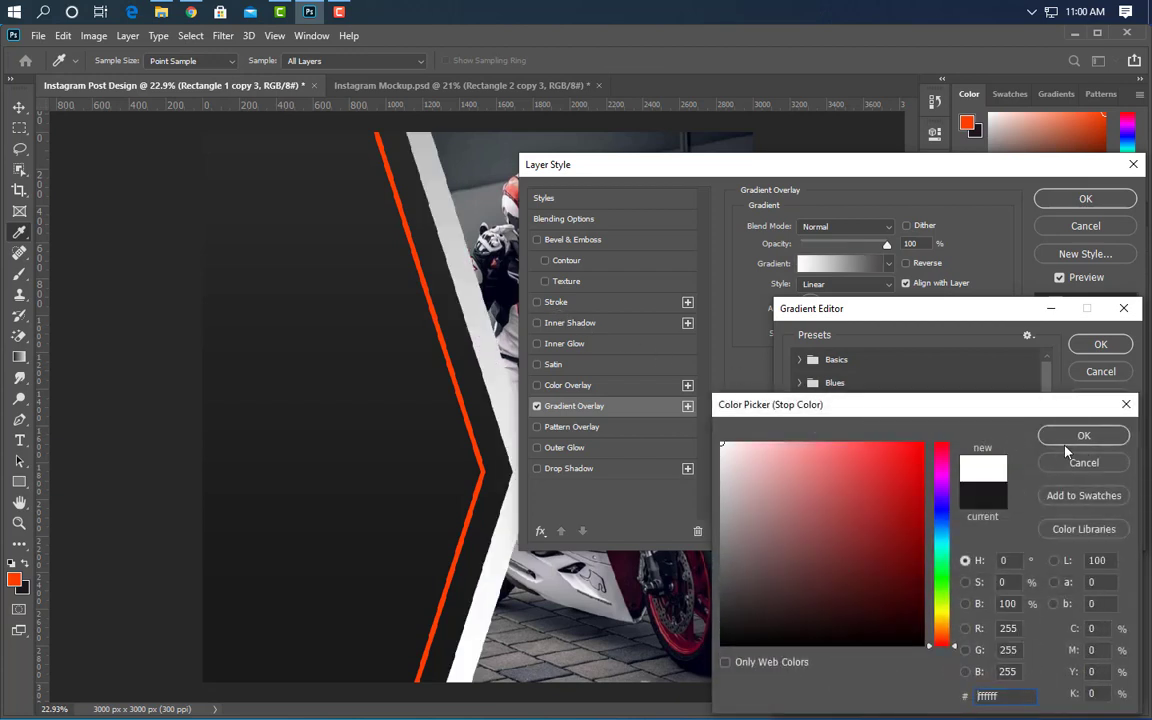
{"action": "left_click", "coordinate": [1083, 437]}
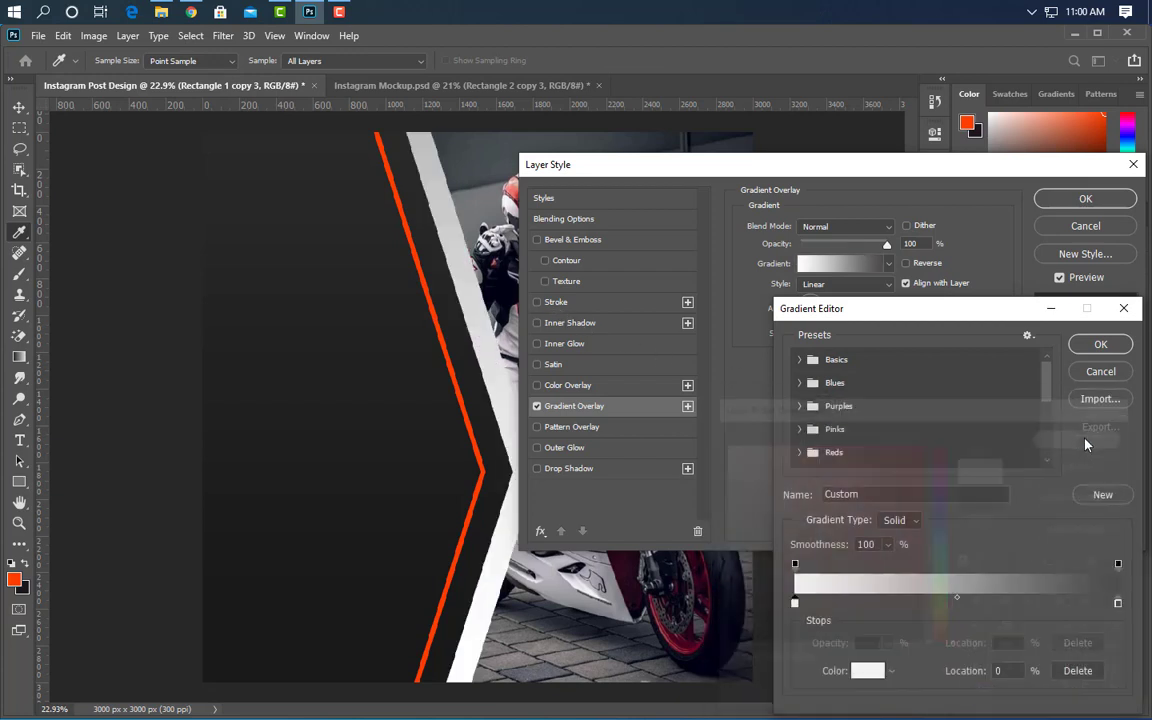
- Set the gradient's end color stop to the orange-red #ff3e00 sampled from the thin stripe
{"action": "left_click", "coordinate": [1118, 604]}
{"action": "double_click", "coordinate": [1118, 604]}
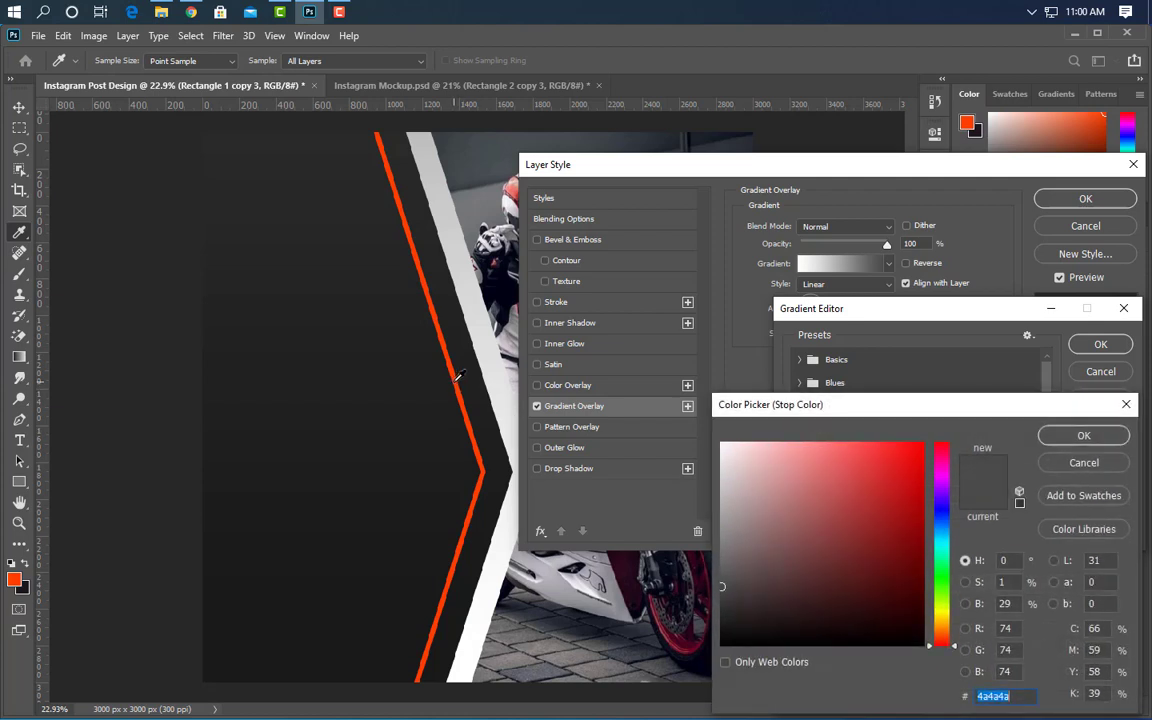
{"action": "left_click", "coordinate": [457, 377]}
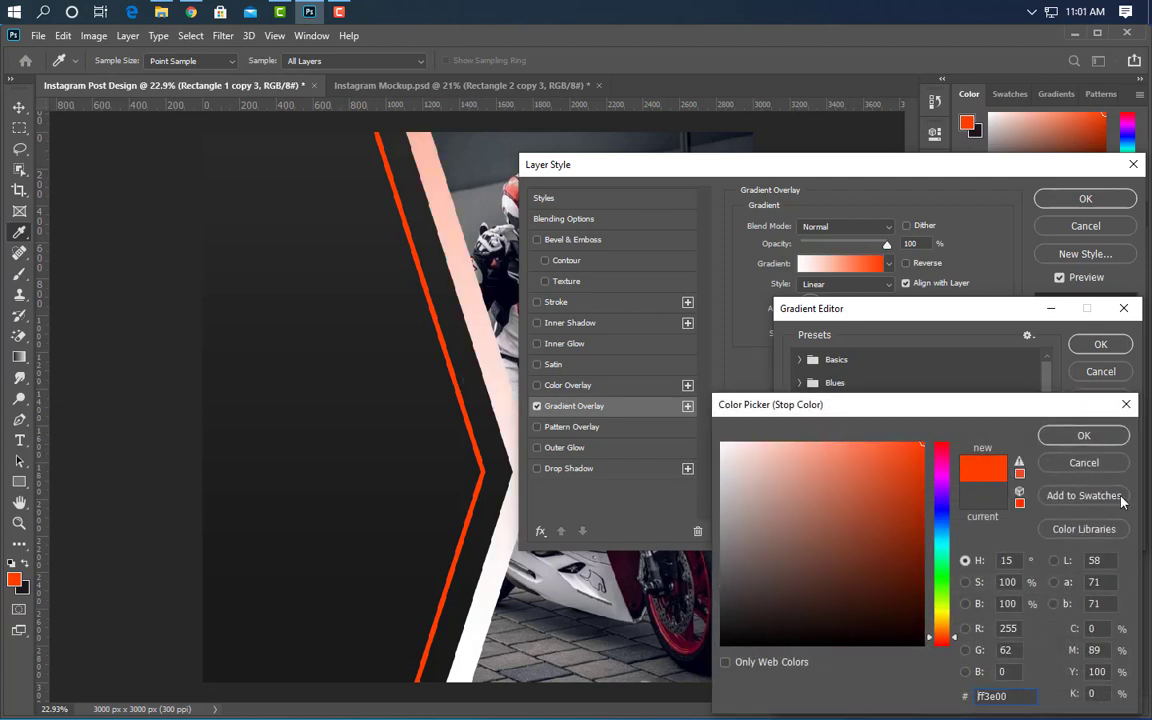
{"action": "left_click", "coordinate": [1083, 436]}
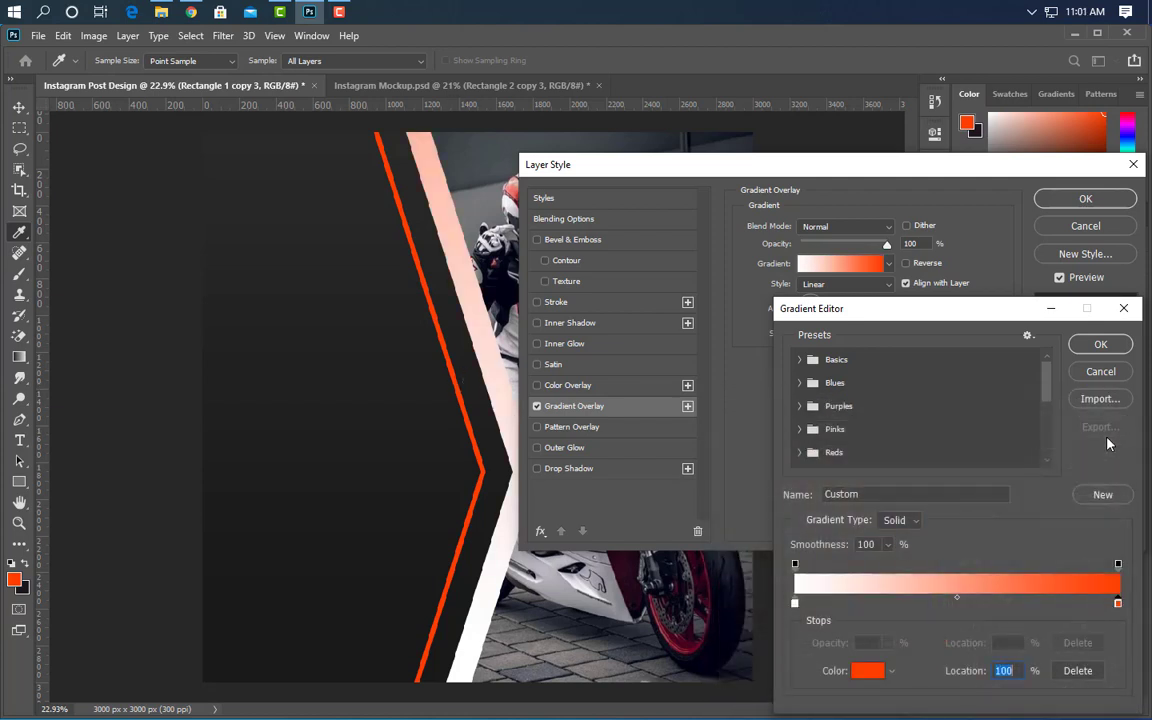
{"action": "left_click", "coordinate": [1101, 345]}
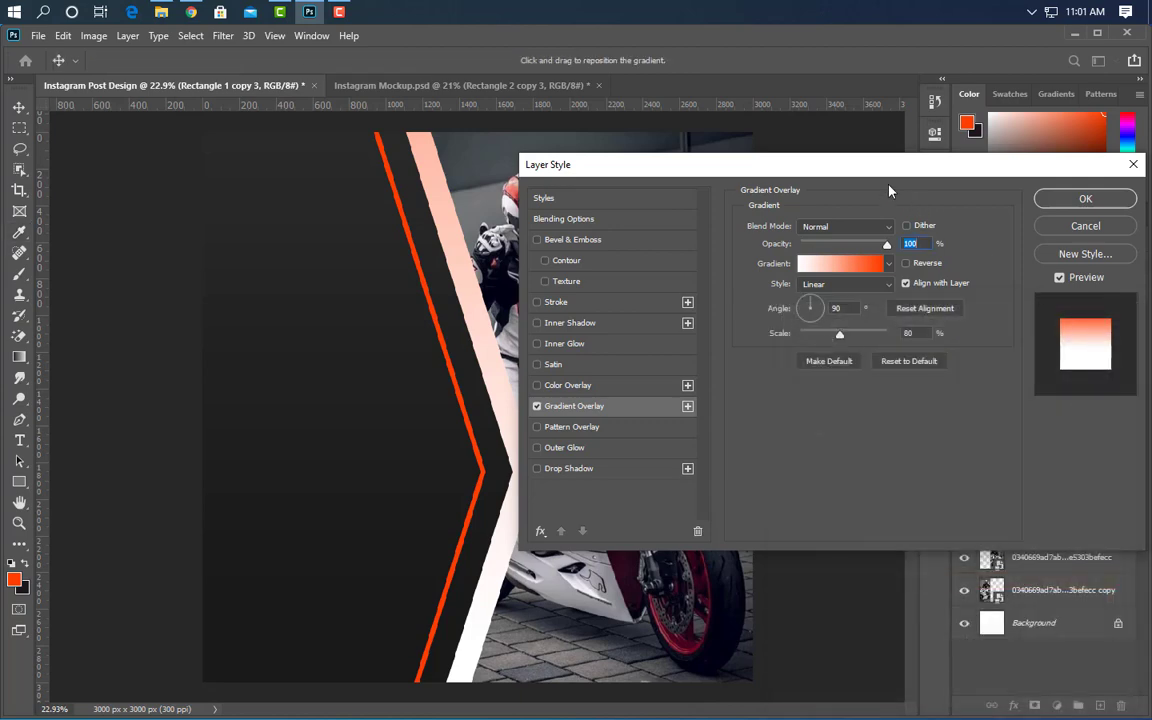
- Set the gradient overlay's scale to 60% with the shape's band in view
{"action": "left_click_drag", "start_coordinate": [890, 176], "coordinate": [956, 187]}
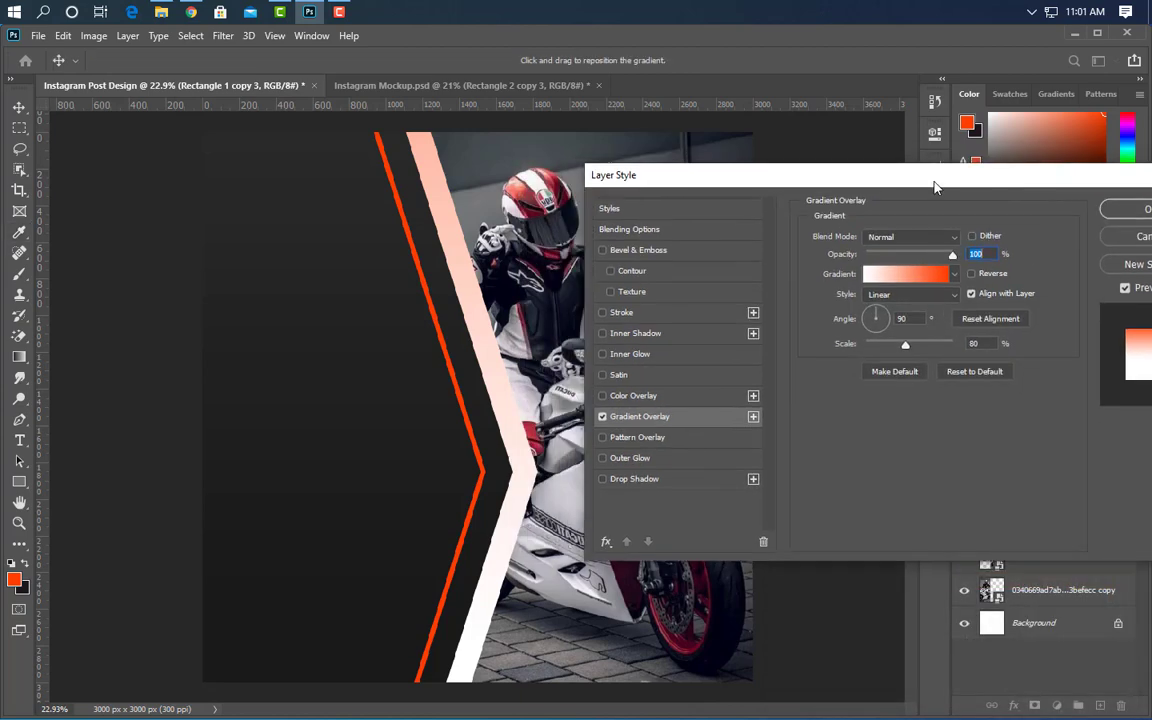
{"action": "left_click", "coordinate": [986, 344]}
{"action": "type", "text": "60"}
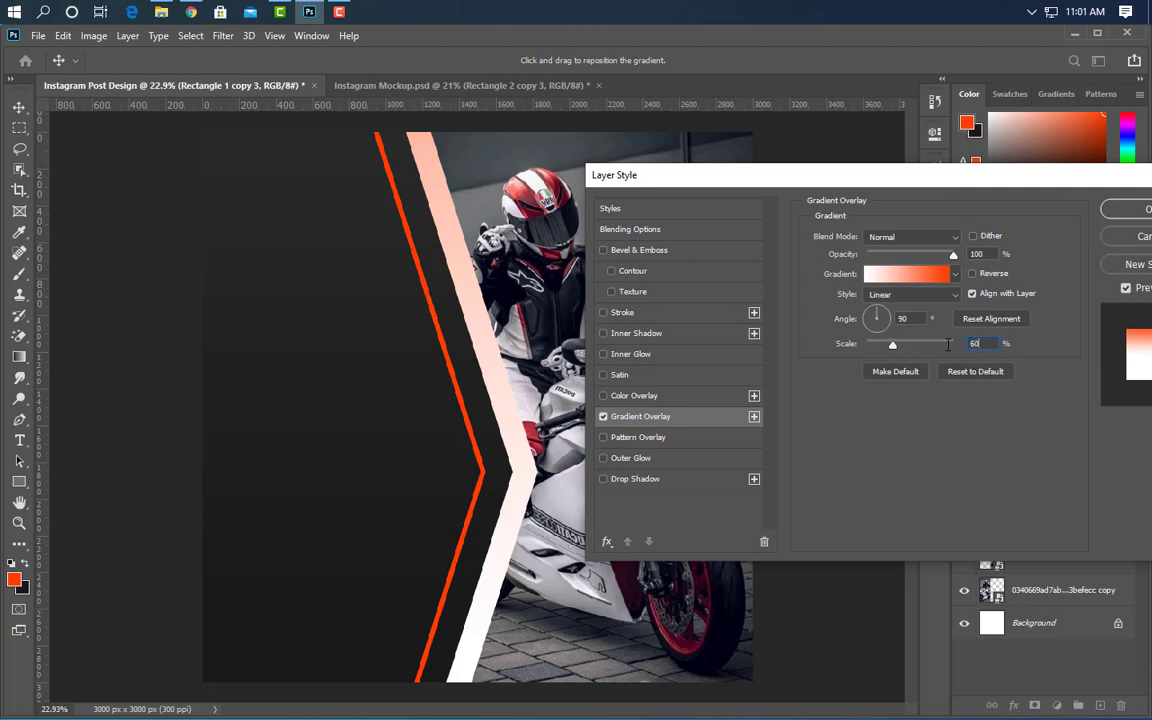
- Detach the gradient overlay from layer alignment, move its transition down toward the band's bend, and set the band's layer opacity to 60%
{"action": "left_click", "coordinate": [973, 274]}
{"action": "left_click", "coordinate": [973, 274]}
{"action": "left_click", "coordinate": [972, 293]}
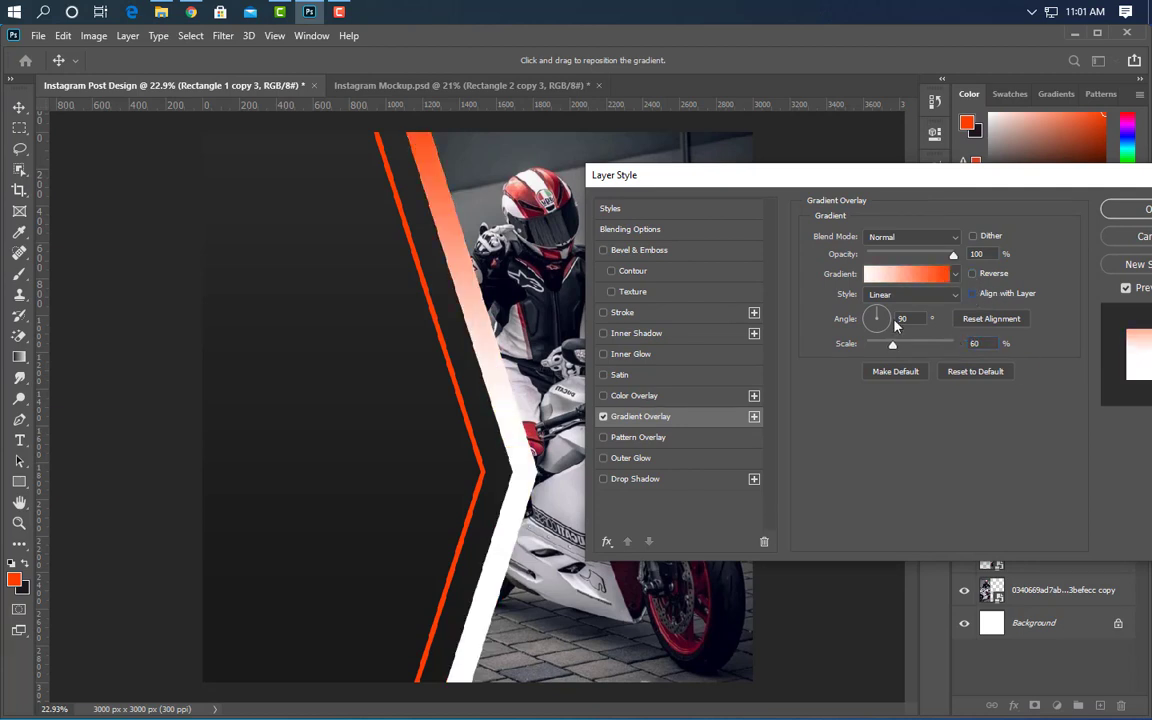
{"action": "left_click_drag", "start_coordinate": [425, 250], "coordinate": [505, 429]}
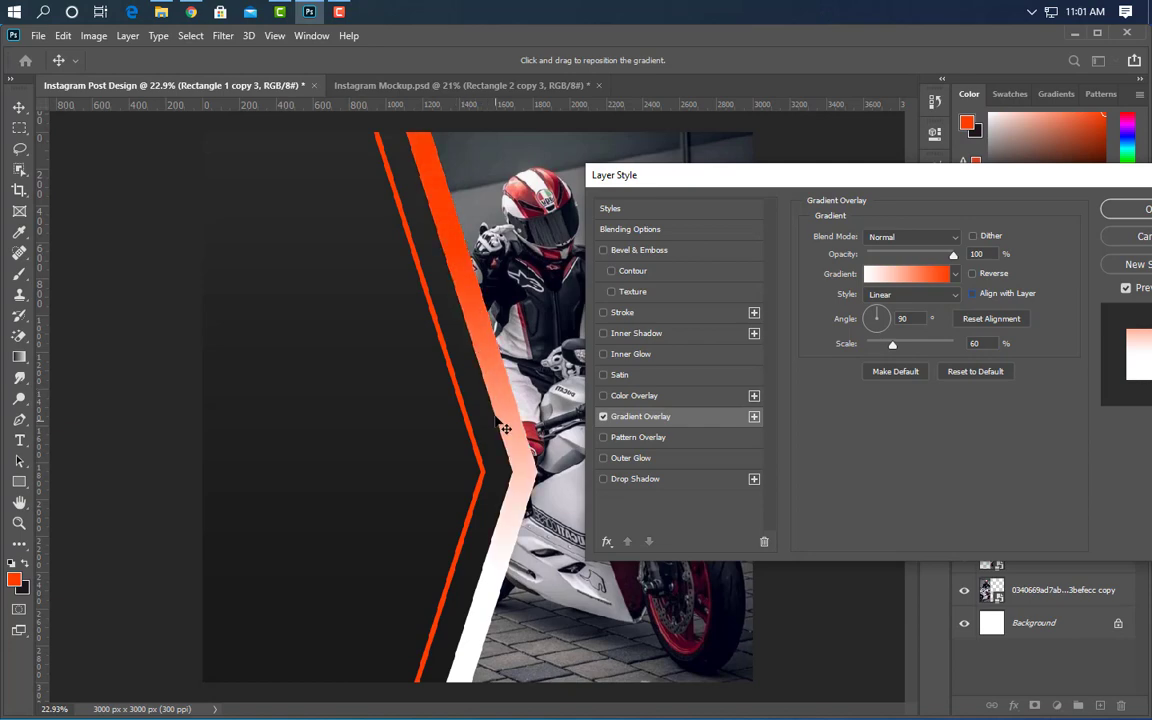
{"action": "left_click", "coordinate": [1120, 210]}
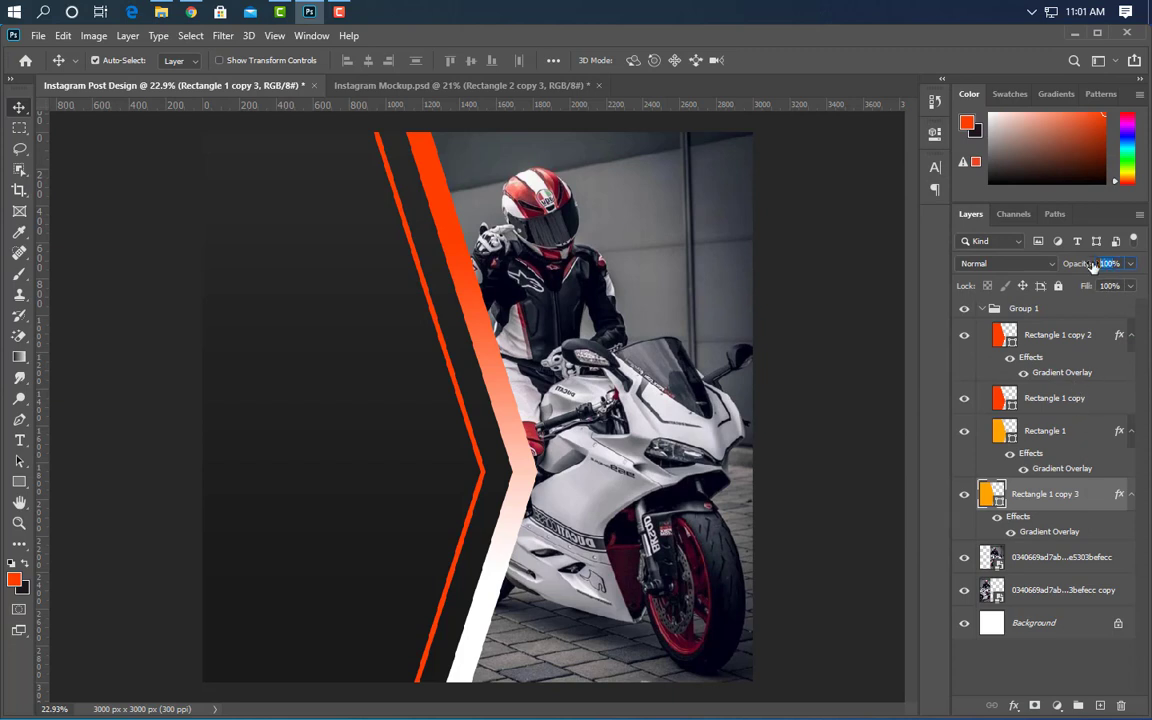
{"action": "key", "text": "Return"}
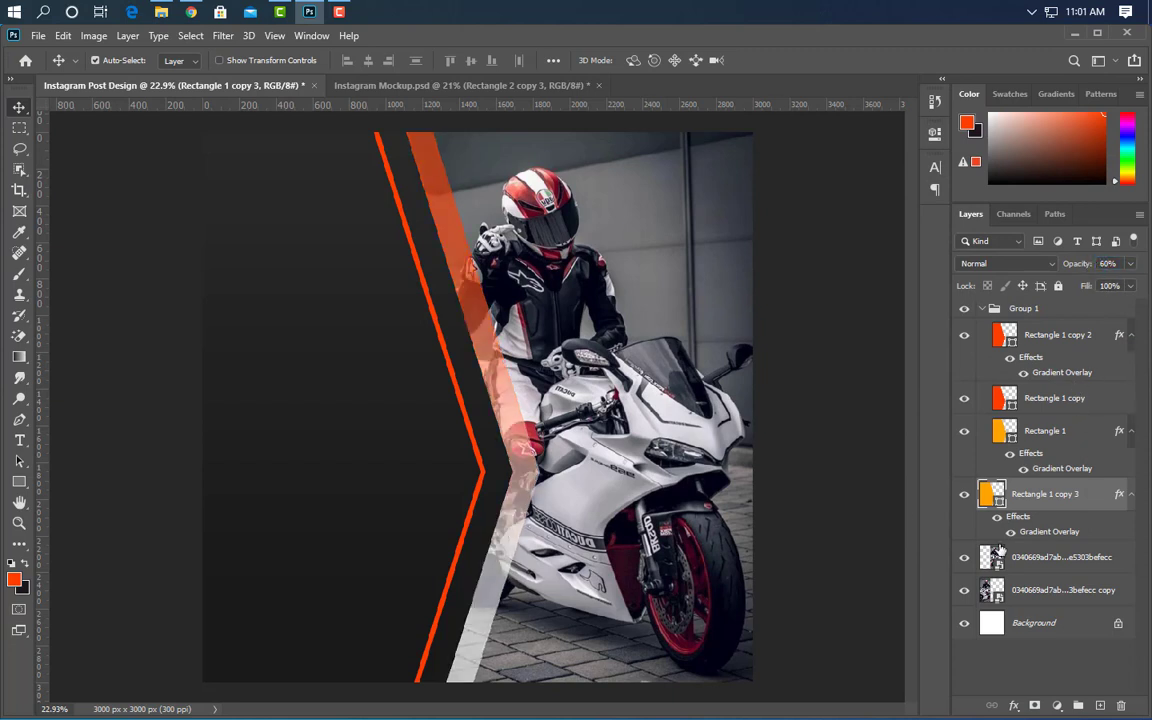
- Duplicate the semi-transparent gradient band and nudge the copy right so it extends as a second, overlapping band over the rider photo
{"action": "left_click_drag", "start_coordinate": [1097, 507], "coordinate": [1099, 707]}
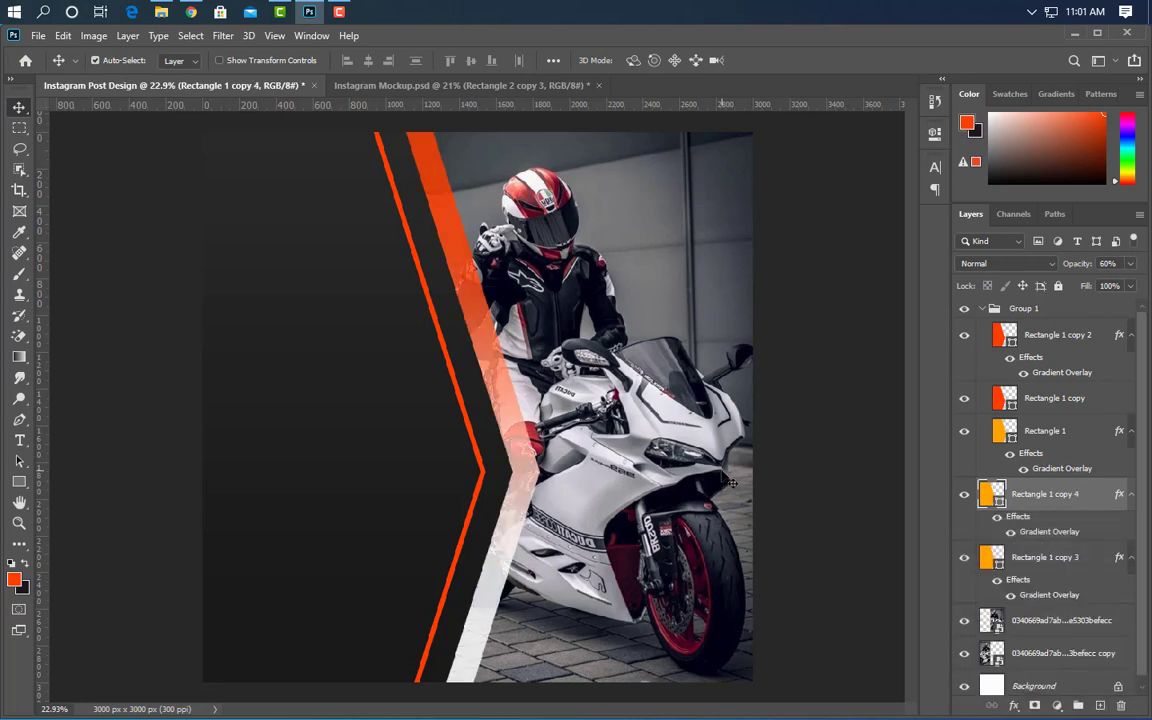
{"action": "key", "text": "Right"}
{"action": "key", "text": "Right"}
{"action": "key", "text": "Right"}
{"action": "key", "text": "Right"}
{"action": "key", "text": "Right"}
{"action": "key", "text": "Right"}
{"action": "key", "text": "Right"}
{"action": "key", "text": "Right"}
{"action": "key", "text": "Right"}
{"action": "key", "text": "Right"}
{"action": "key", "text": "Right"}
{"action": "key", "text": "Right"}
{"action": "key", "text": "Right"}
{"action": "key", "text": "Right"}
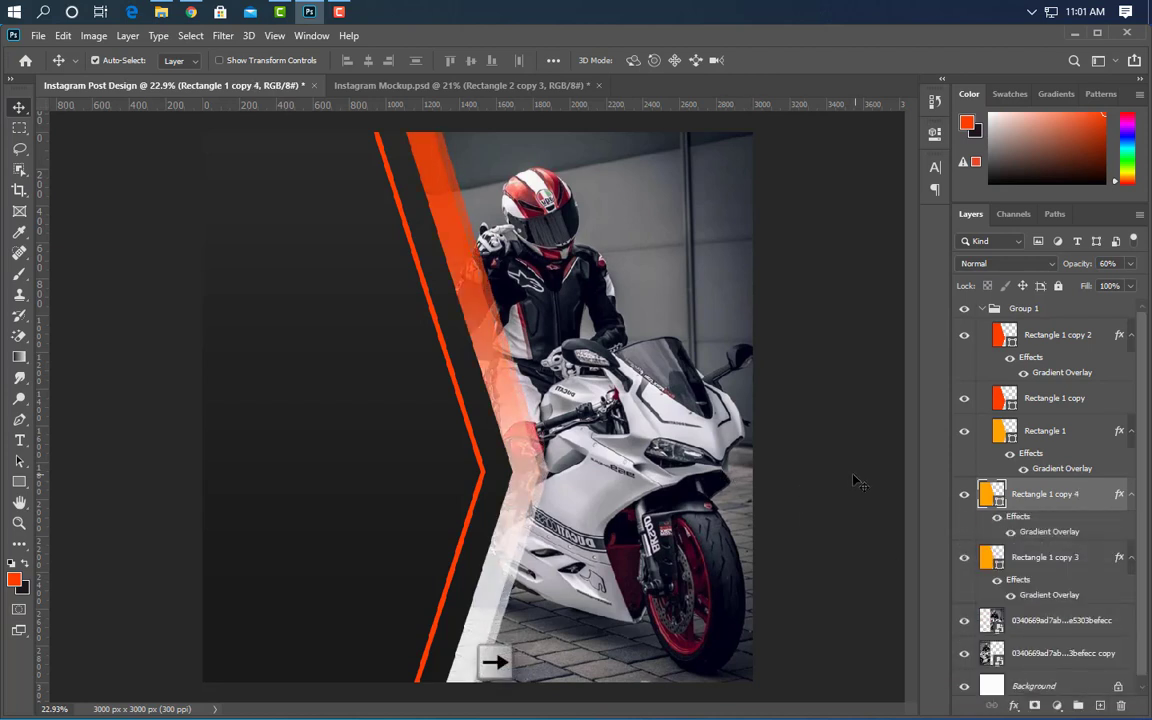
{"action": "key", "text": "Right"}
{"action": "key", "text": "Right"}
{"action": "key", "text": "Right"}
{"action": "key", "text": "Right"}
{"action": "key", "text": "Right"}
{"action": "key", "text": "Right"}
{"action": "key", "text": "Right"}
{"action": "key", "text": "Right"}
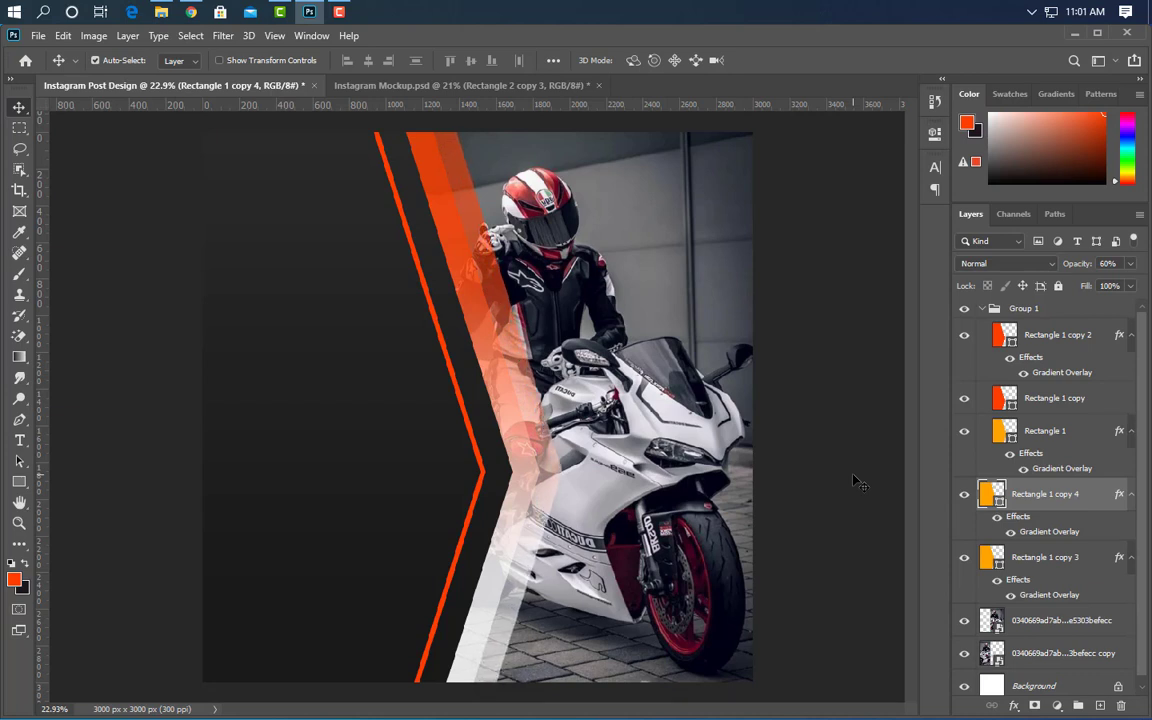
{"action": "key", "text": "Right"}
{"action": "key", "text": "Right"}
{"action": "key", "text": "Right"}
{"action": "key", "text": "Right"}
{"action": "key", "text": "Right"}
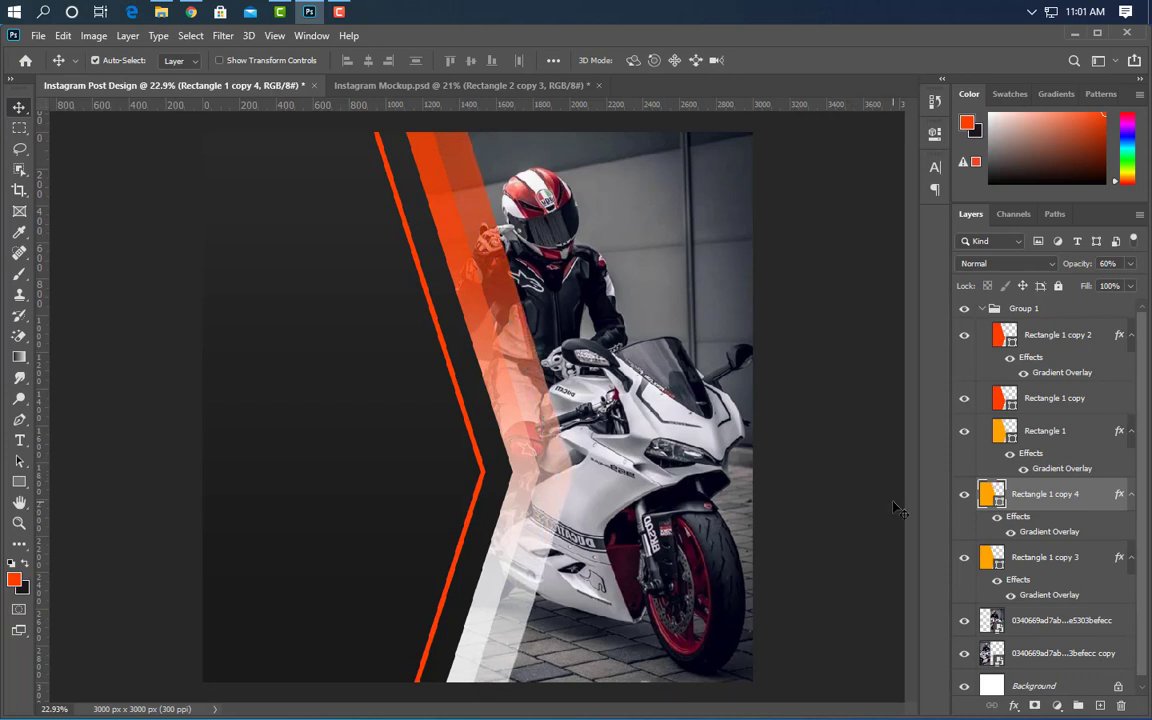
- Duplicate the outer band again and nudge this copy back so its edge lies between the edges of the other two bands
{"action": "left_click_drag", "start_coordinate": [1103, 545], "coordinate": [1096, 700]}
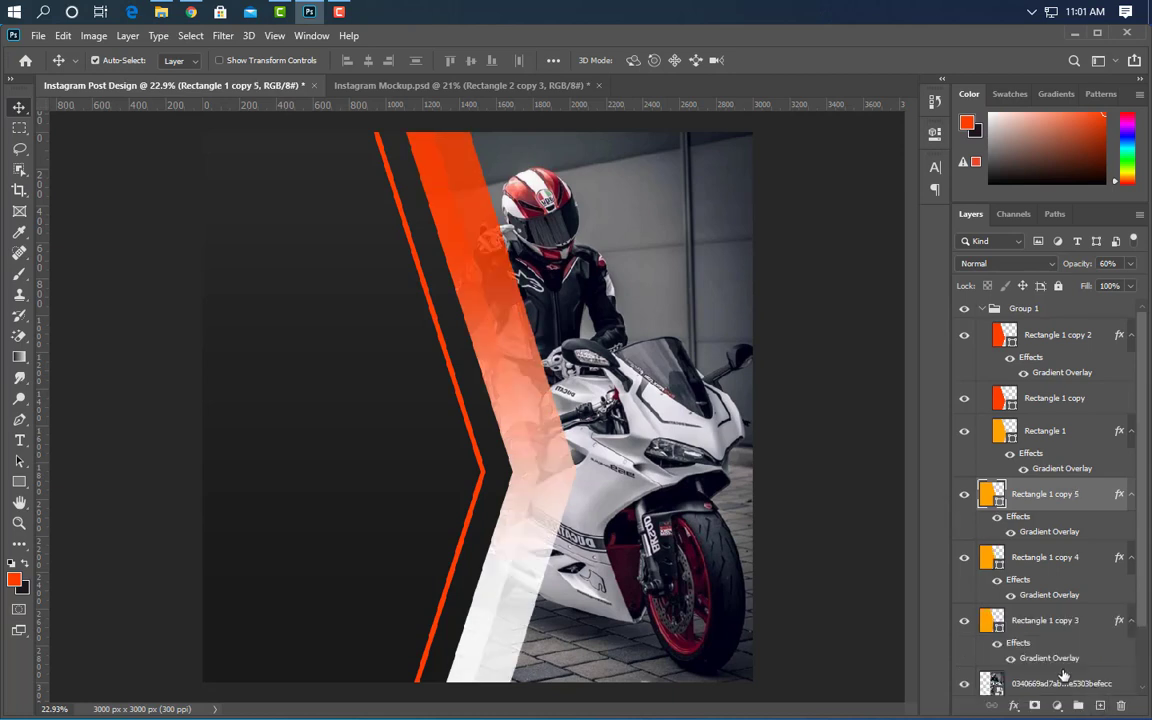
{"action": "key", "text": "Right"}
{"action": "key", "text": "Right"}
{"action": "key", "text": "Right"}
{"action": "key", "text": "Right"}
{"action": "key", "text": "Right"}
{"action": "key", "text": "Right"}
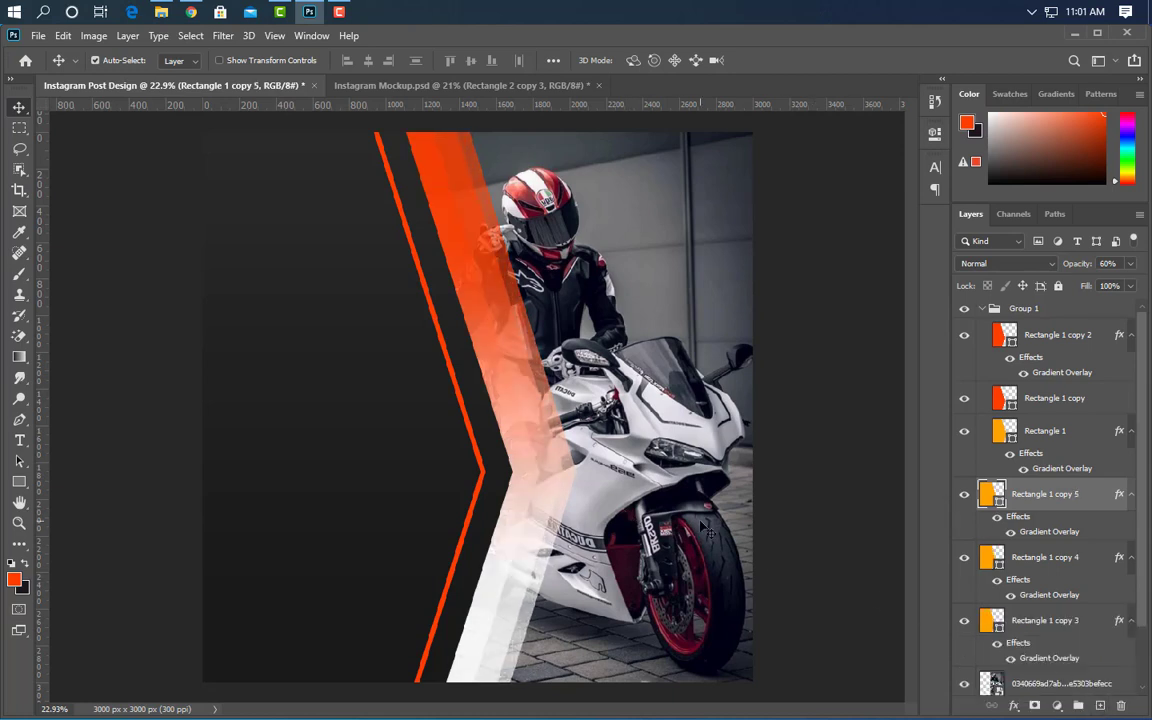
{"action": "key", "text": "Left"}
{"action": "key", "text": "Left"}
{"action": "key", "text": "Left"}
{"action": "key", "text": "Left"}
{"action": "key", "text": "Left"}
{"action": "key", "text": "Left"}
{"action": "key", "text": "Left"}
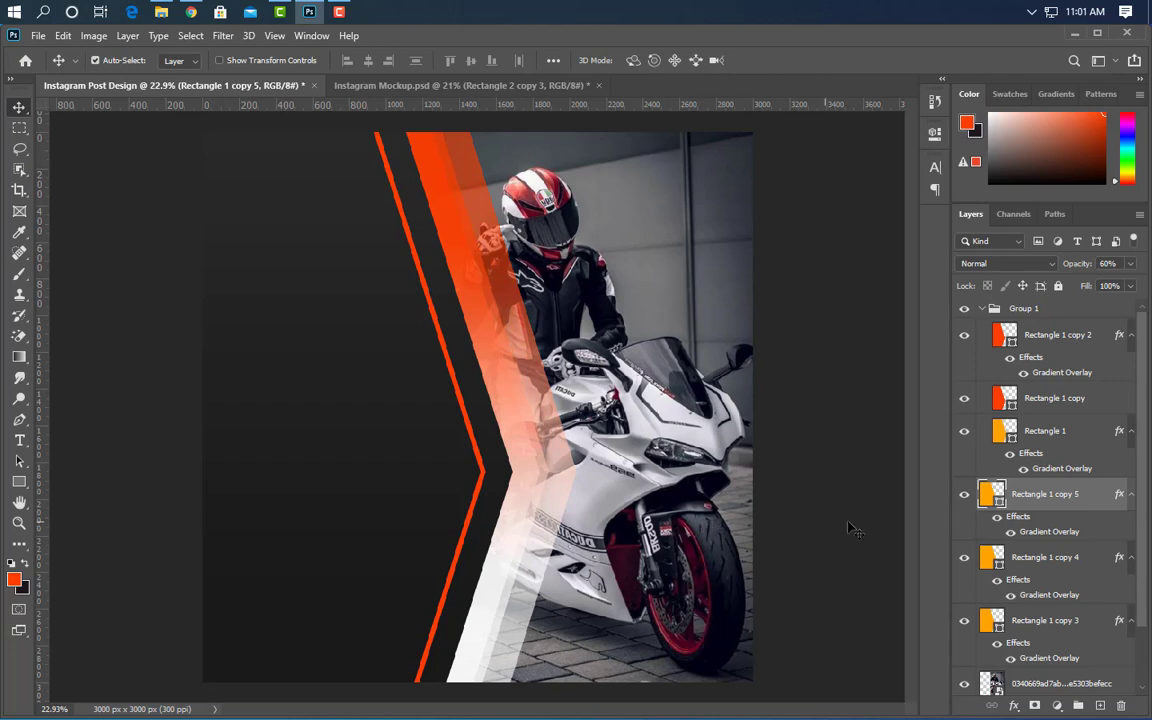
- Load the topmost band copy's outline as a selection, delete that copy, and check the remaining outer band by toggling its visibility
{"action": "key", "text": "ctrl"}
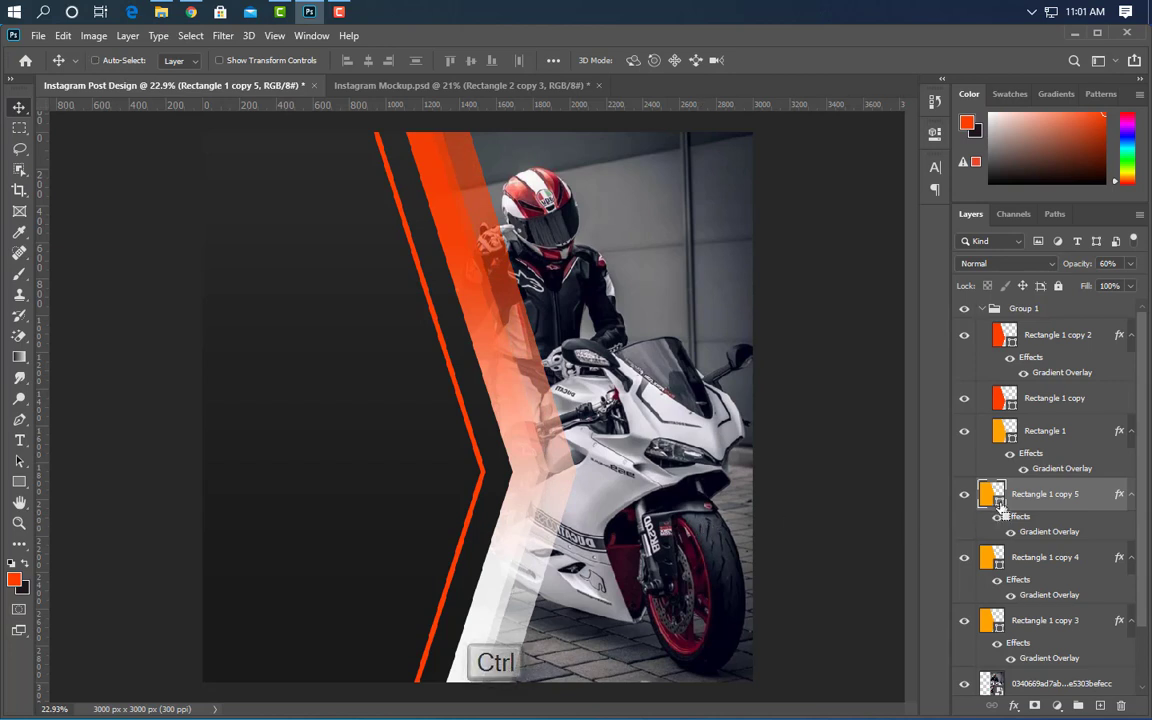
{"action": "left_click", "coordinate": [1000, 505], "text": "ctrl"}
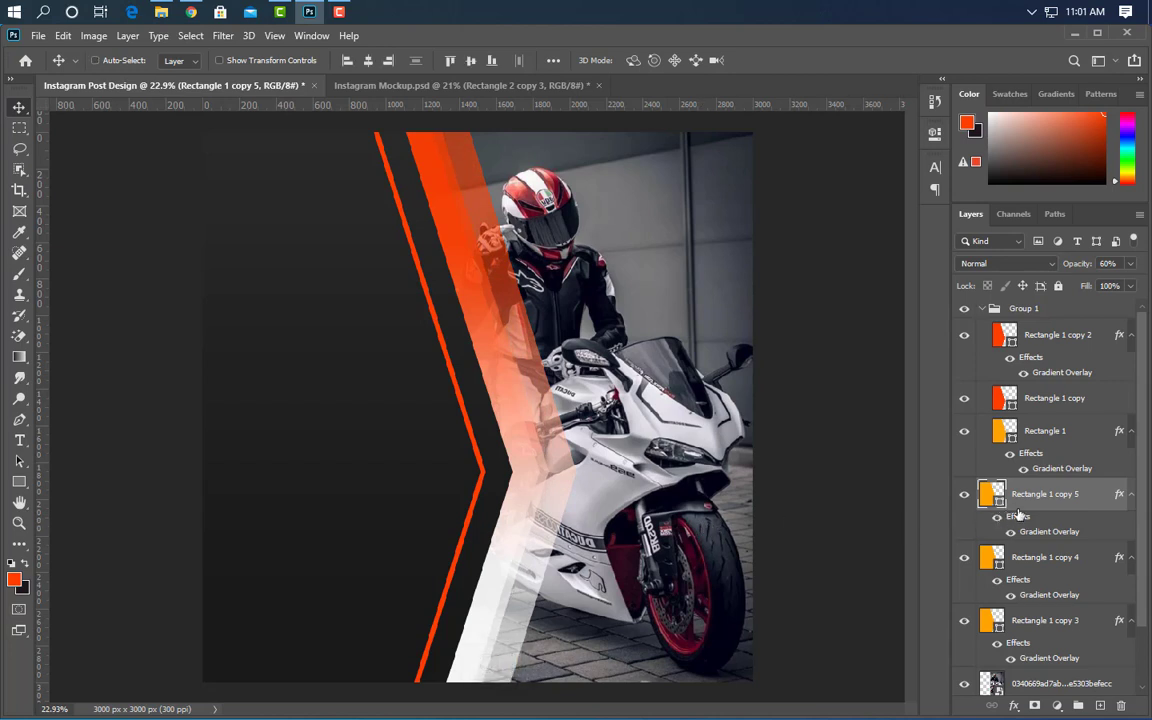
{"action": "left_click_drag", "start_coordinate": [1105, 505], "coordinate": [1121, 706]}
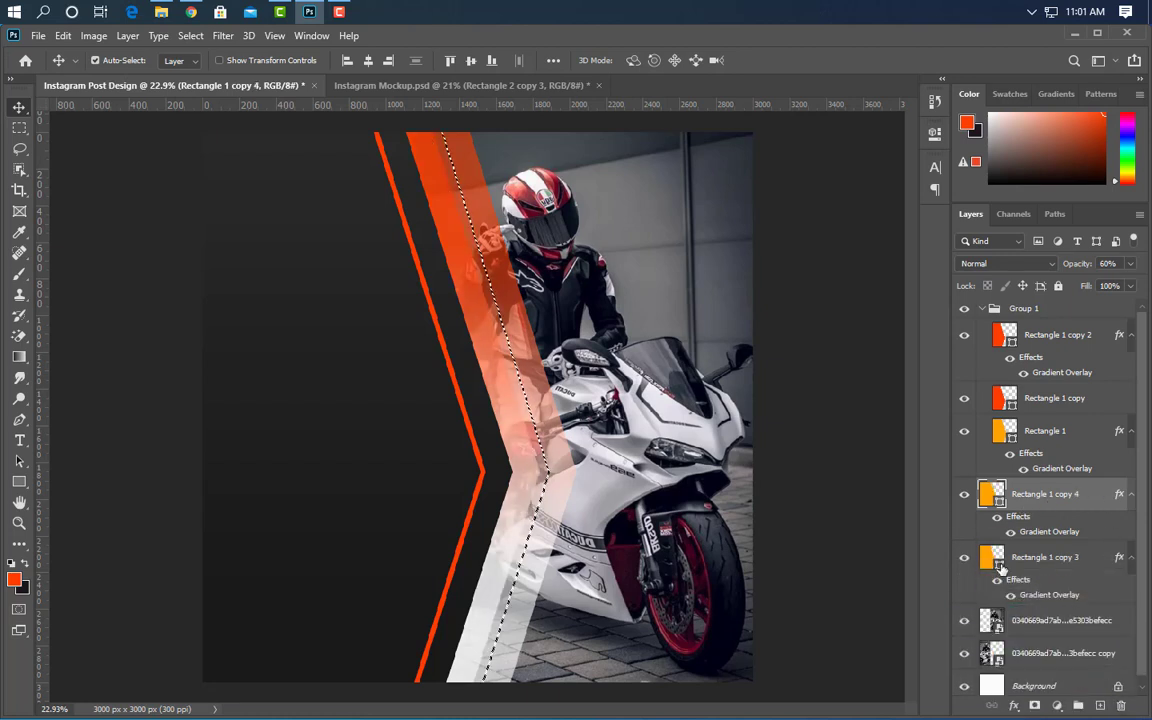
{"action": "left_click", "coordinate": [964, 497]}
{"action": "left_click", "coordinate": [964, 500]}
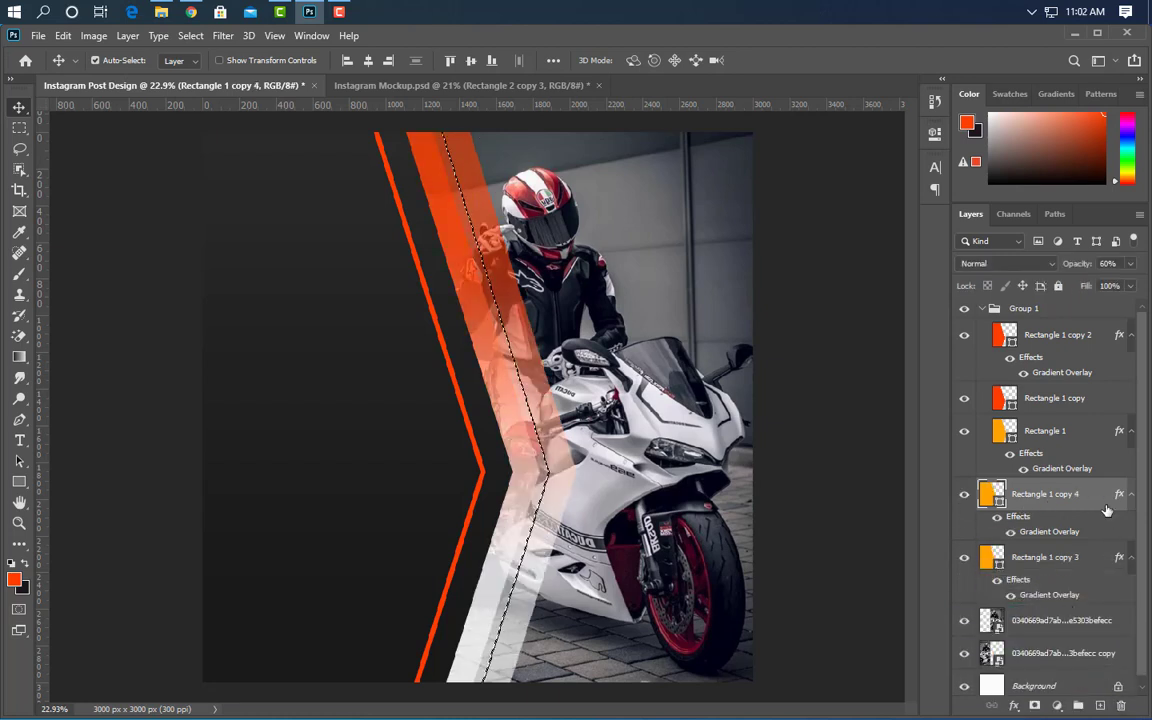
- Convert the outer band to a smart object, rasterize it, and erase the selected area to leave a separate narrow stripe
{"action": "right_click", "coordinate": [1105, 500]}
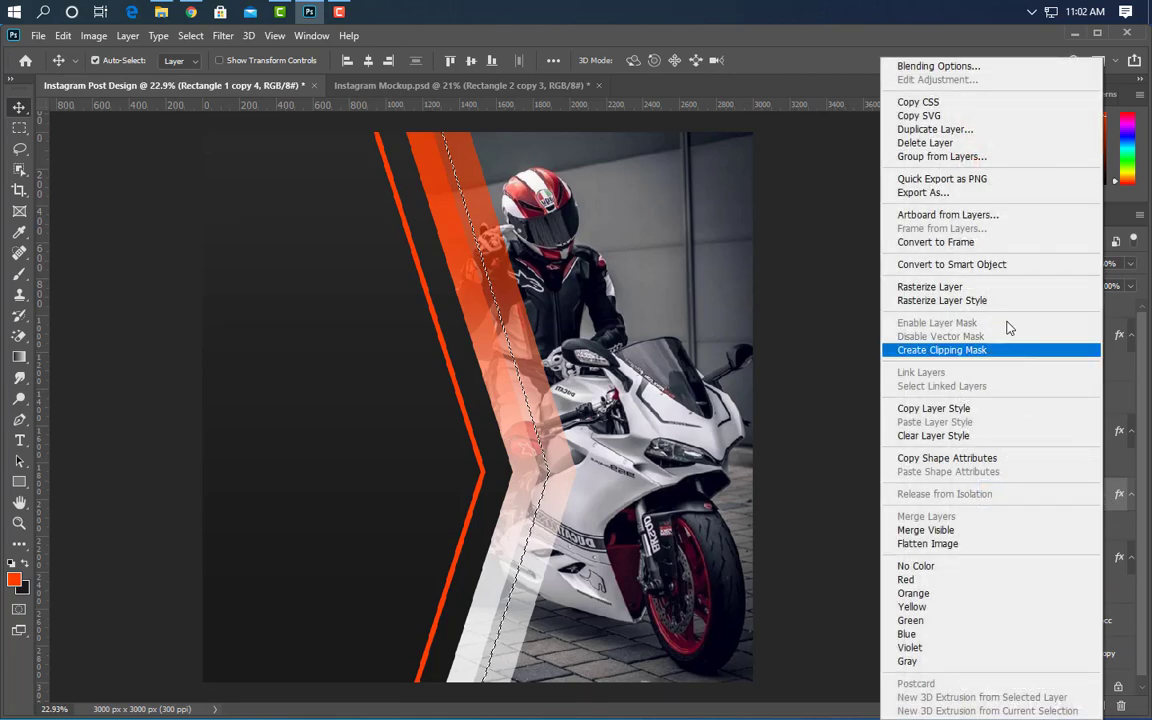
{"action": "left_click", "coordinate": [987, 268]}
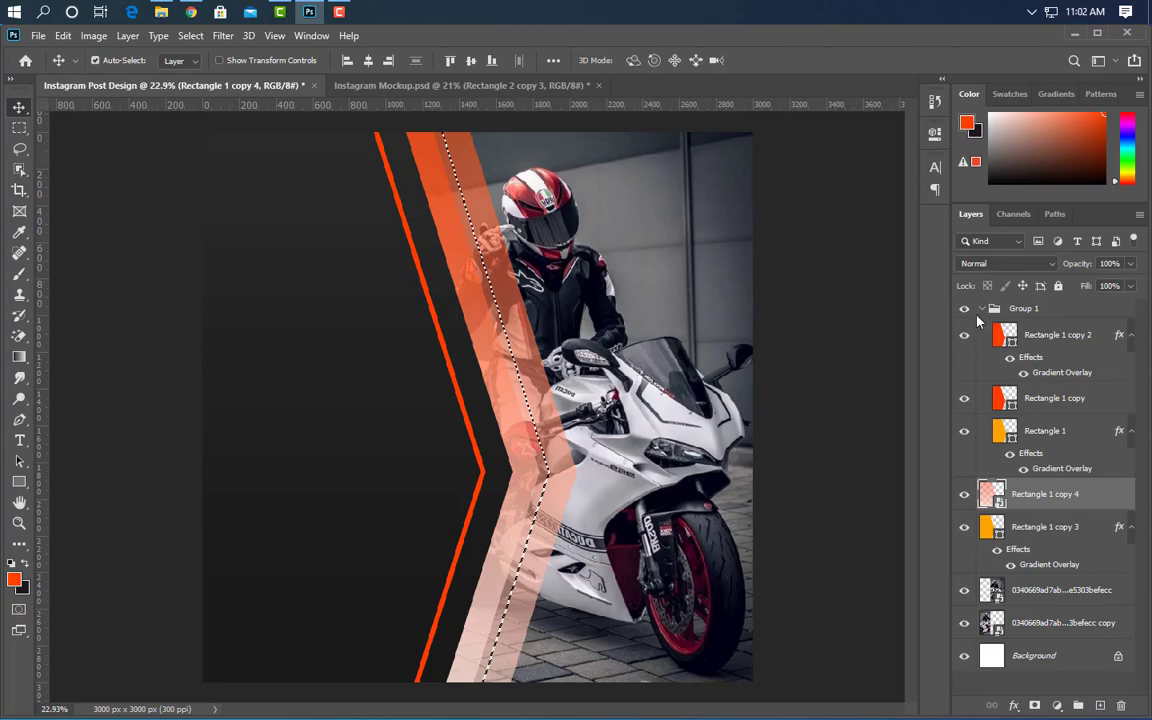
{"action": "right_click", "coordinate": [1050, 494]}
{"action": "left_click", "coordinate": [770, 291]}
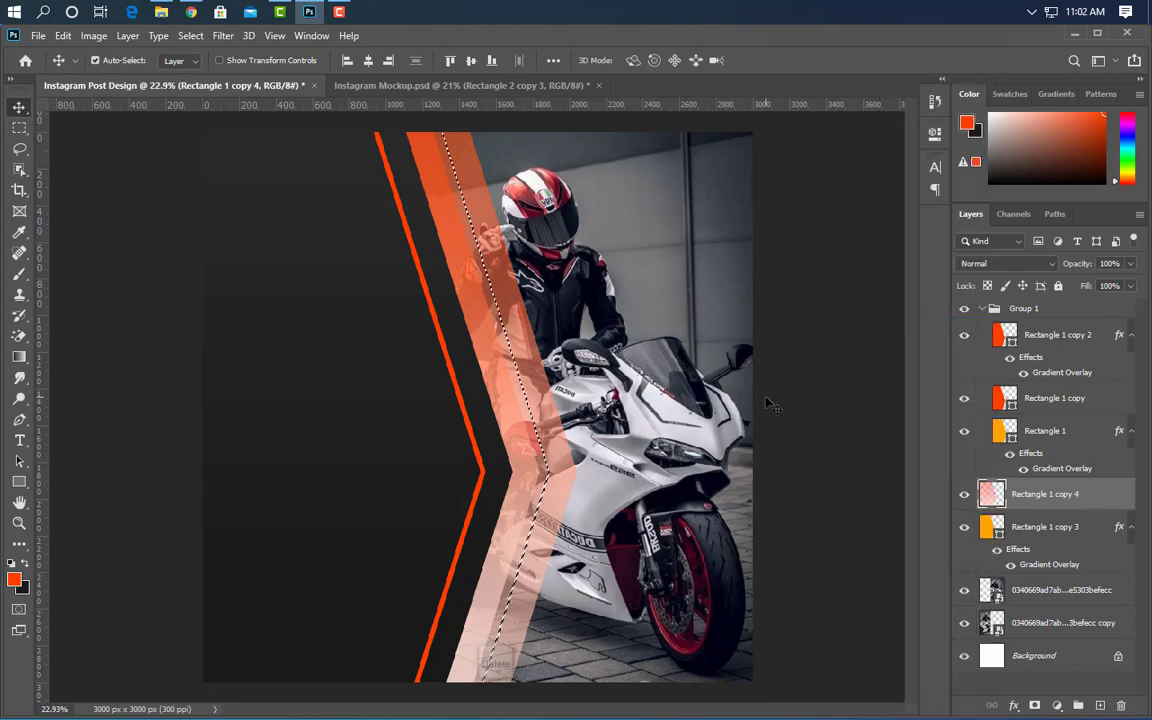
{"action": "key", "text": "Delete"}
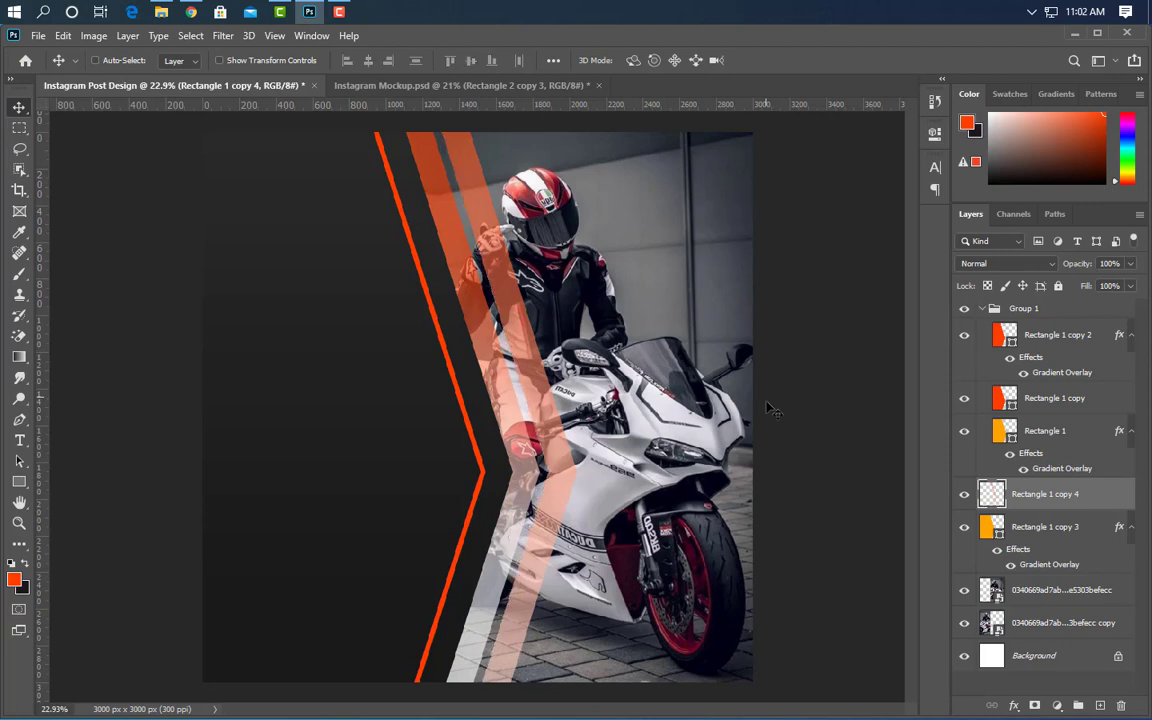
{"action": "key", "text": "ctrl+d"}
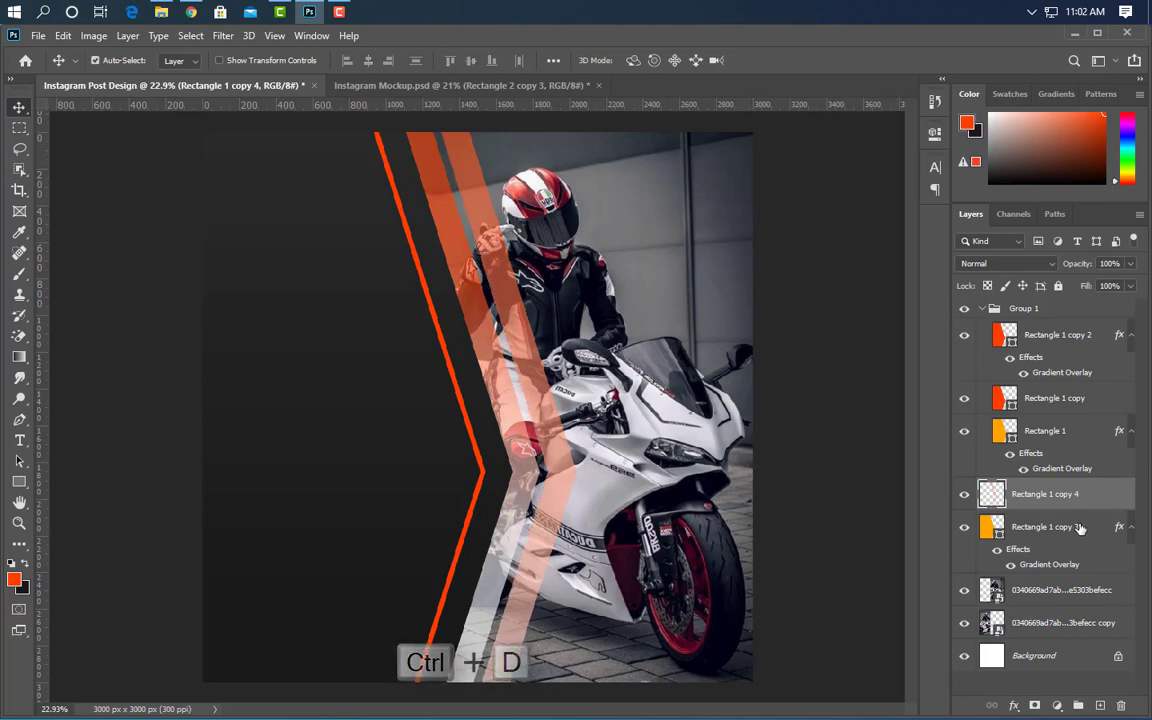
- Erase the outer stripe's upper part with a rectangular selection reaching down to the rider's waist, and clear the selection
{"action": "left_click", "coordinate": [19, 127]}
{"action": "left_click_drag", "start_coordinate": [385, 132], "coordinate": [649, 337]}
{"action": "key", "text": "Delete"}
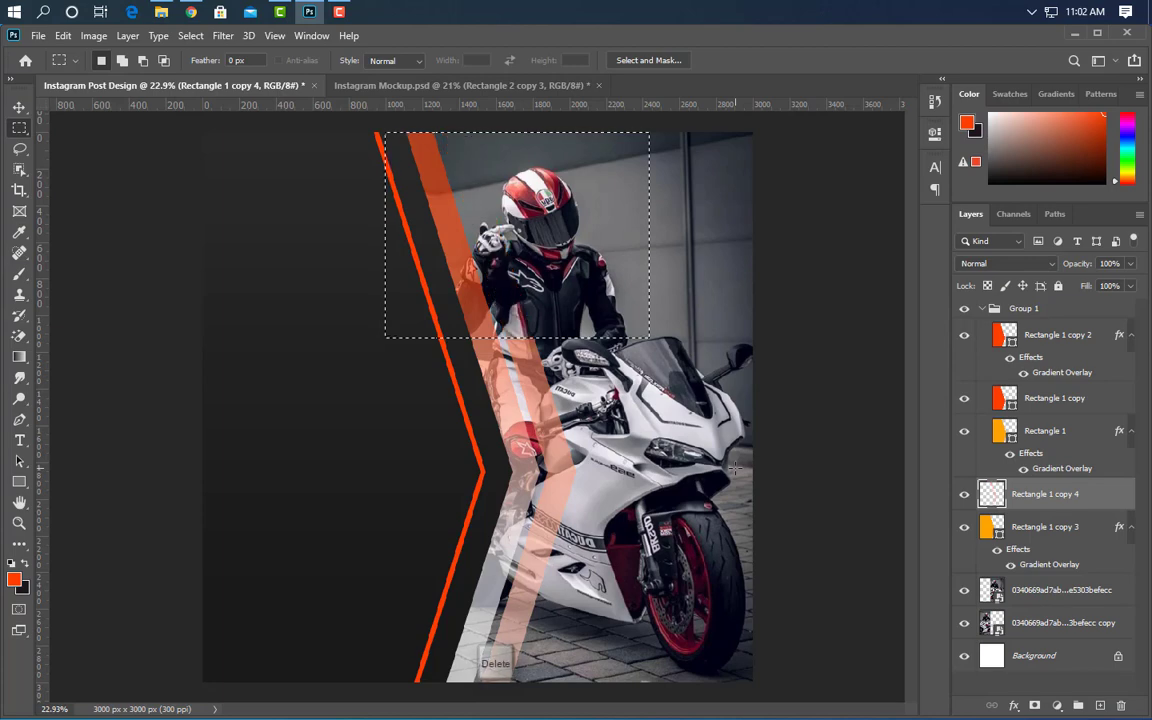
{"action": "key", "text": "ctrl+d"}
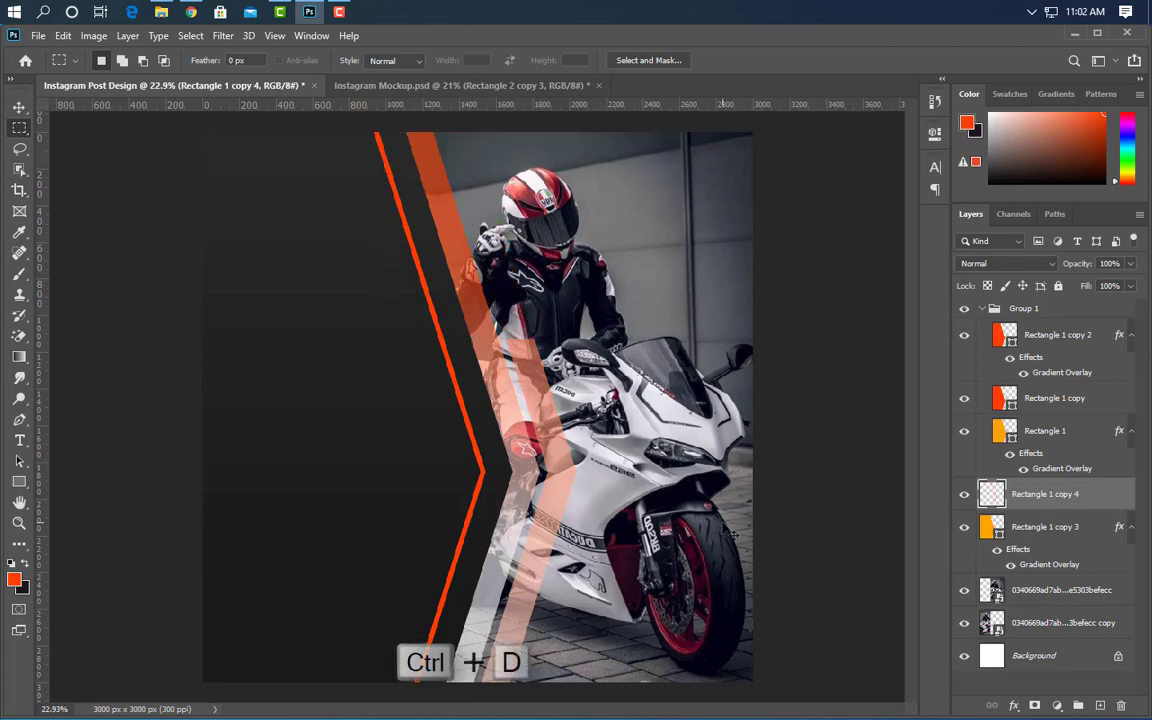
- Apply a reversed white-to-orange-red linear gradient overlay at 60% scale to the shortened outer stripe
{"action": "double_click", "coordinate": [1109, 499]}
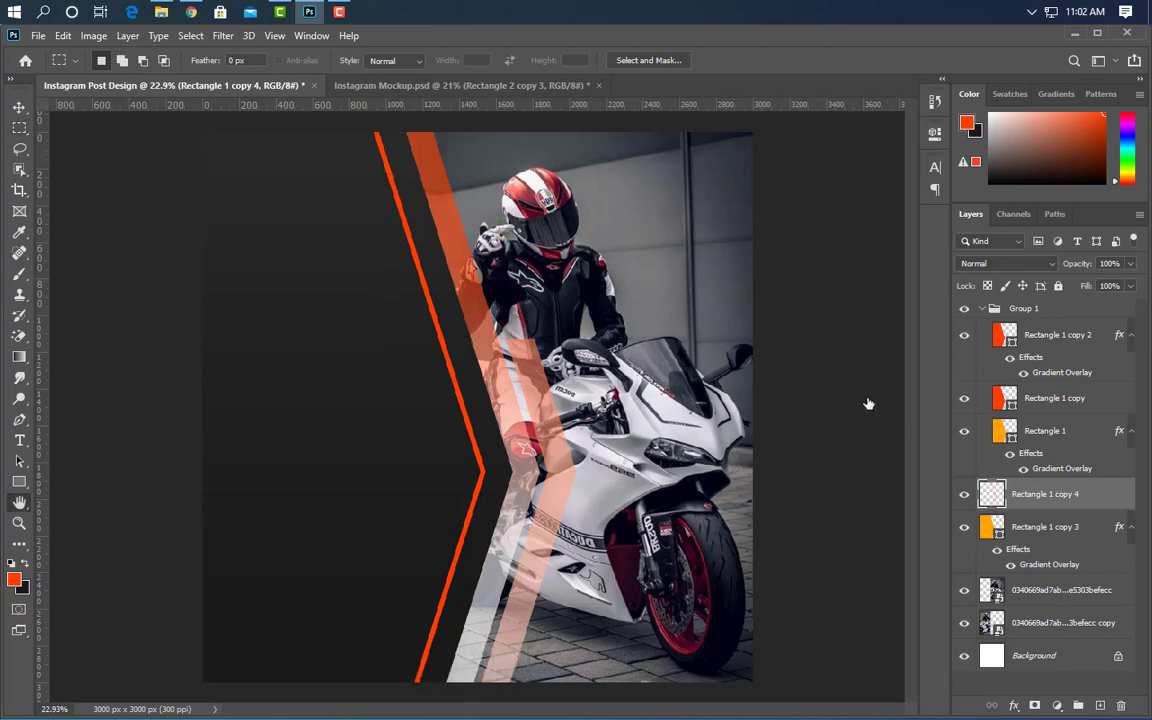
{"action": "left_click", "coordinate": [578, 416]}
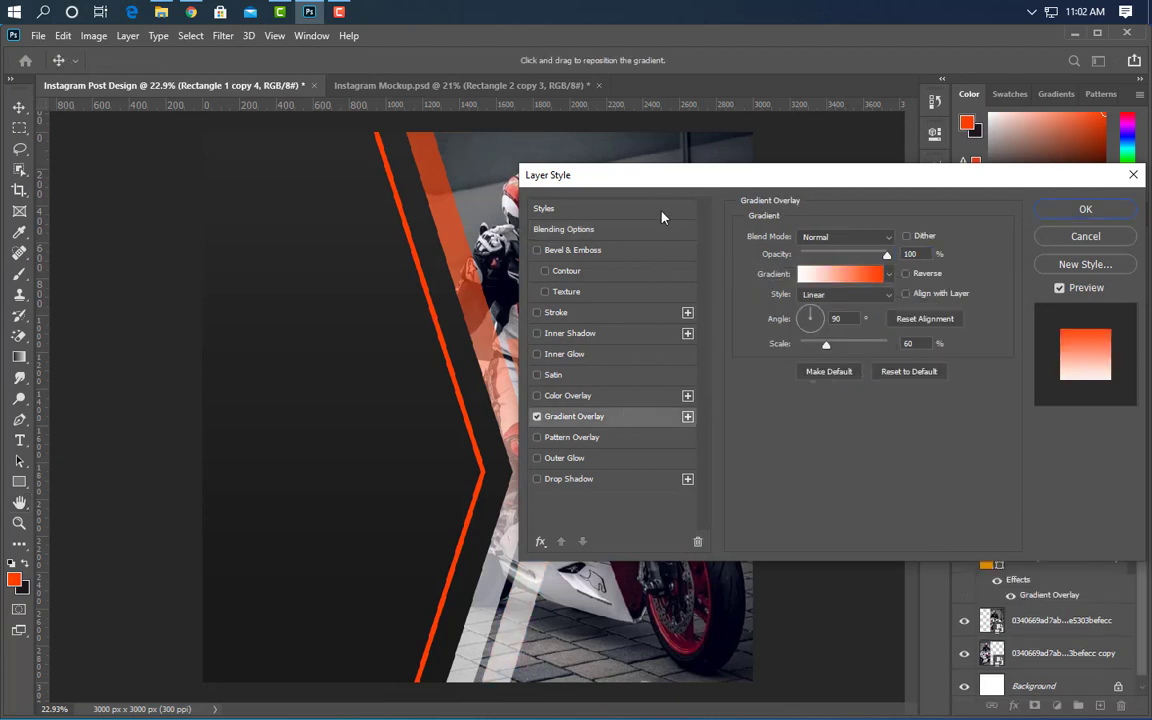
{"action": "left_click_drag", "start_coordinate": [594, 180], "coordinate": [660, 177]}
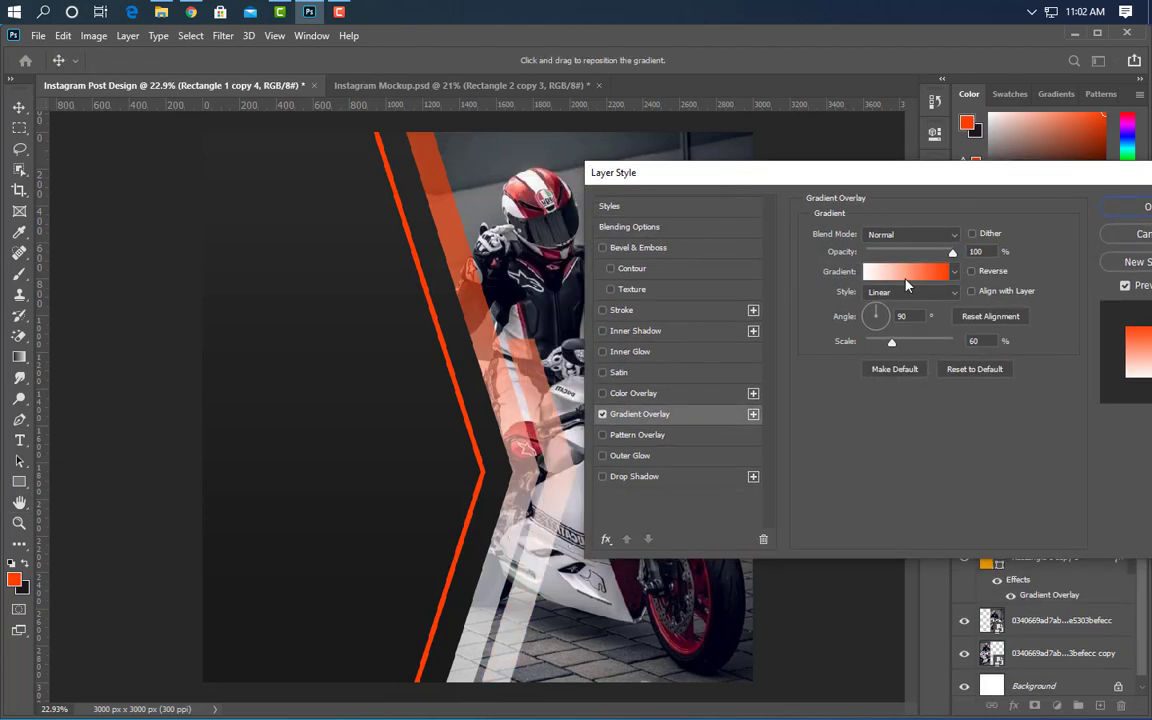
{"action": "left_click", "coordinate": [972, 272]}
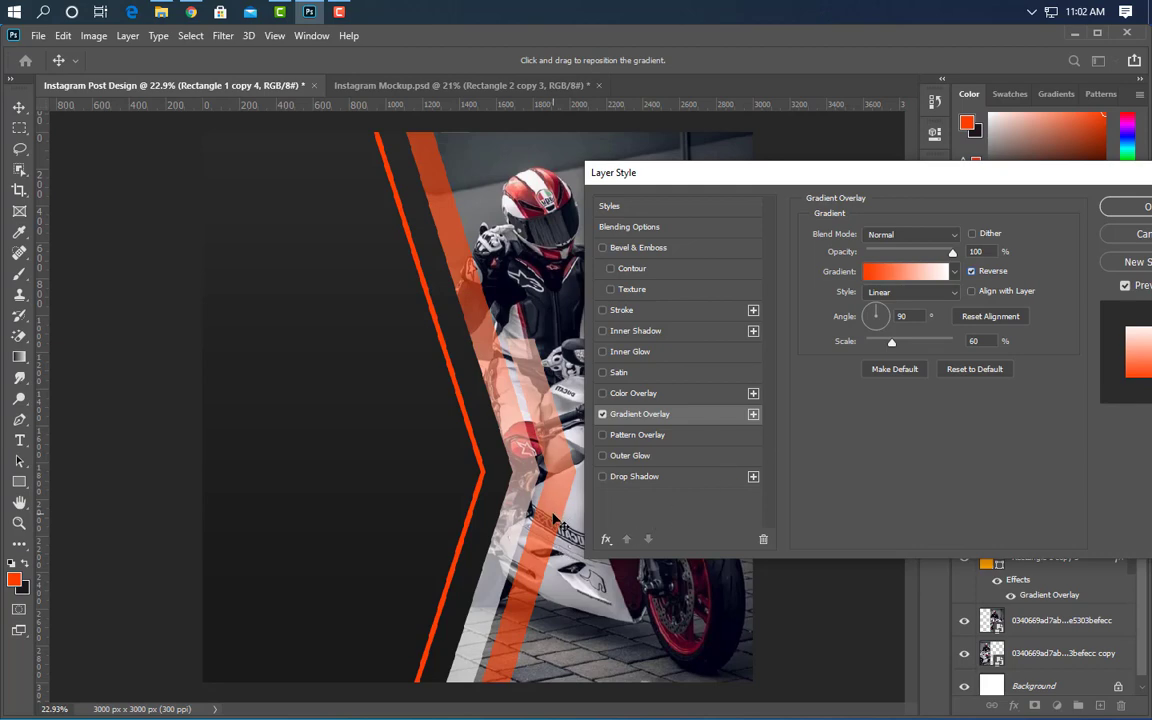
{"action": "left_click", "coordinate": [1110, 206]}
- Duplicate the shortened gradient stripe in place to intensify its color, and select Group 1
{"action": "key", "text": "v"}
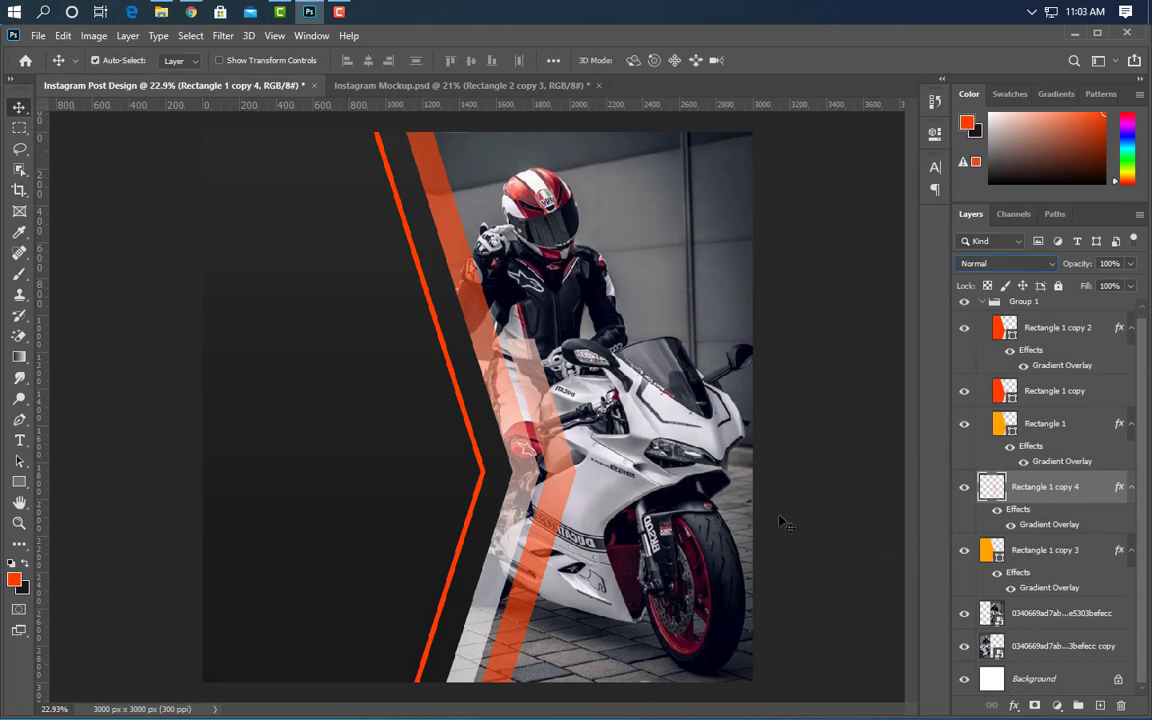
{"action": "left_click_drag", "start_coordinate": [1100, 524], "coordinate": [1099, 707]}
{"action": "left_click", "coordinate": [1040, 308]}
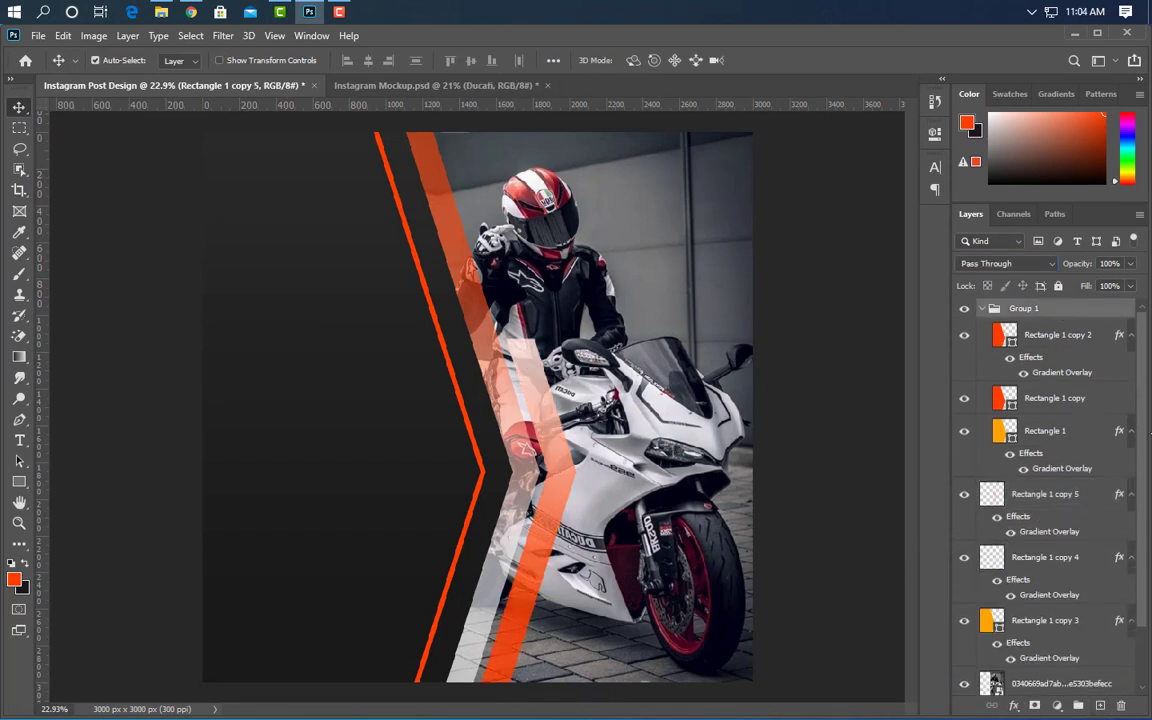
- Add the white Arial Black headline "DUCATI" near the upper left corner of the dark area
{"action": "scroll", "coordinate": [213, 110], "scroll_direction": "up", "scroll_amount": 3}
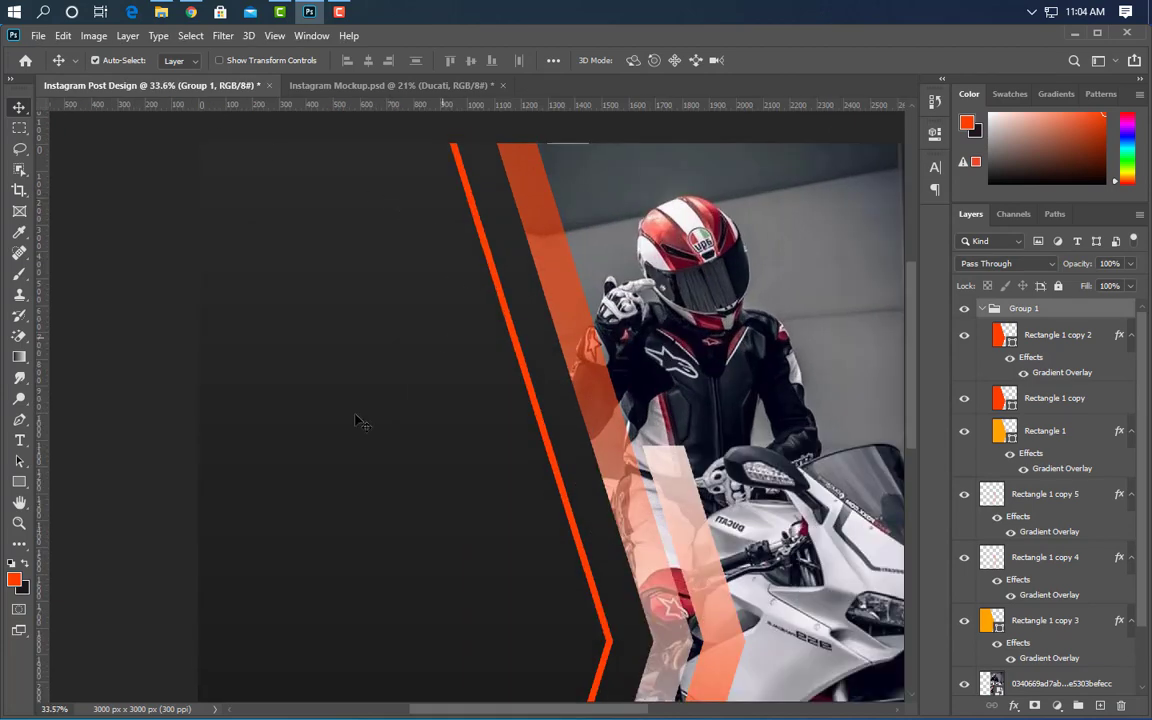
{"action": "left_click", "coordinate": [19, 440]}
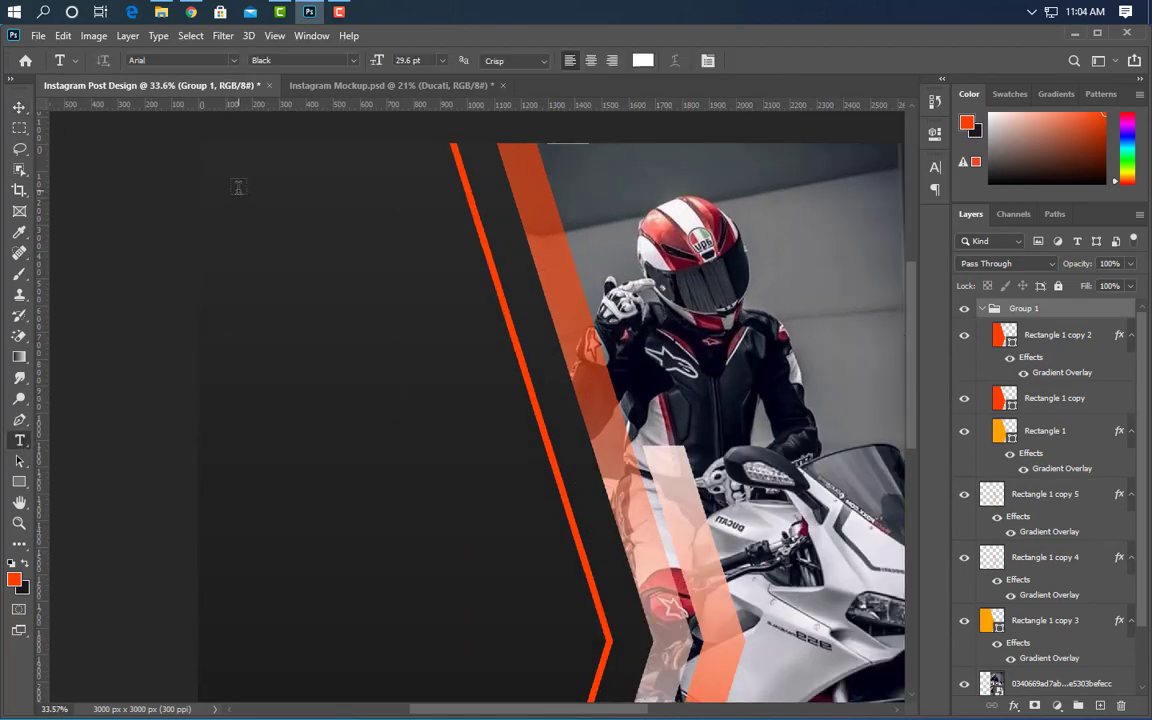
{"action": "left_click", "coordinate": [238, 187]}
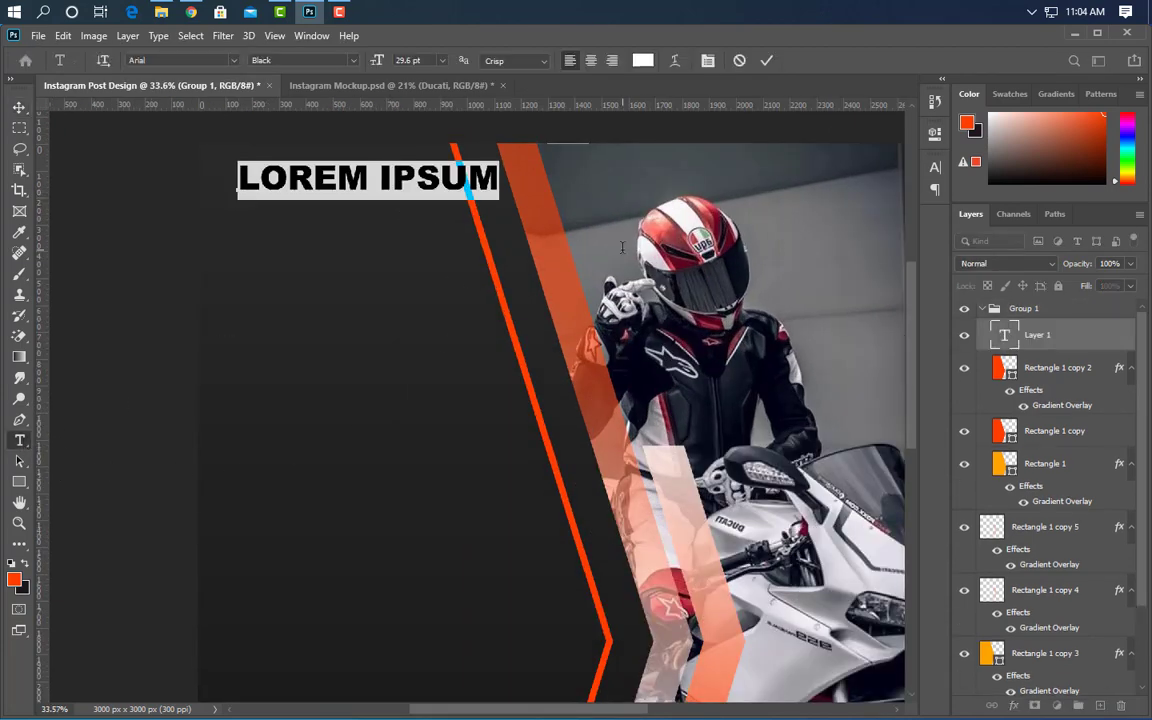
{"action": "type", "text": "DUCA"}
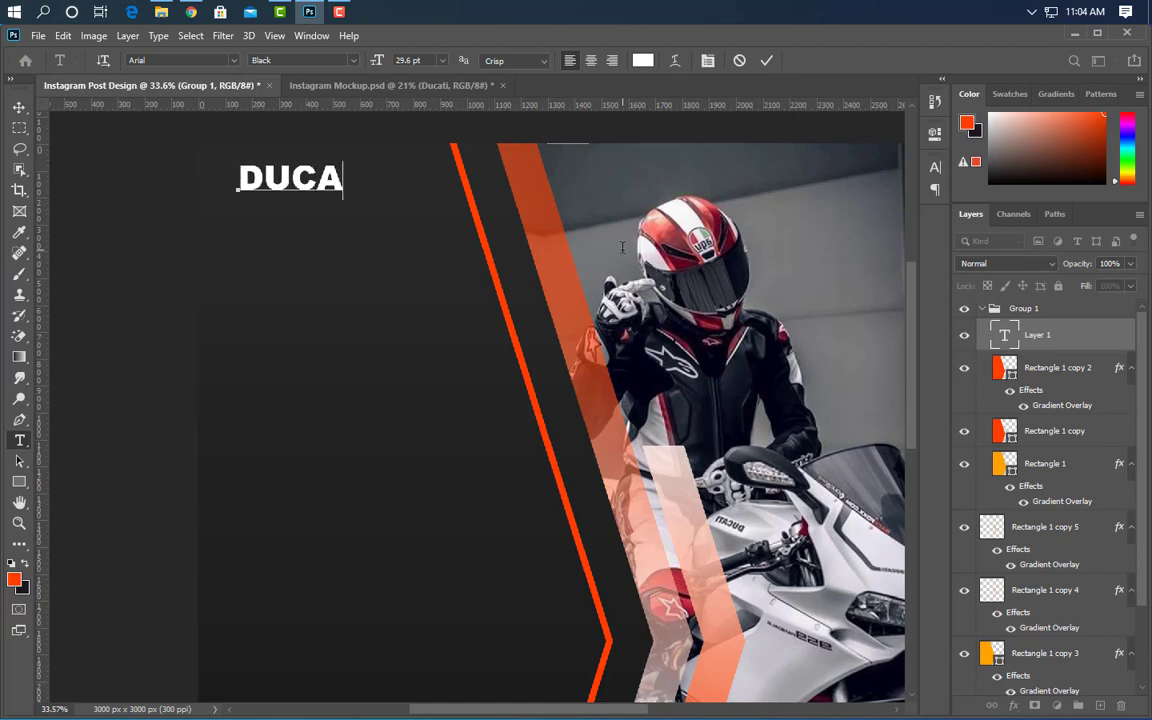
{"action": "type", "text": "TI"}
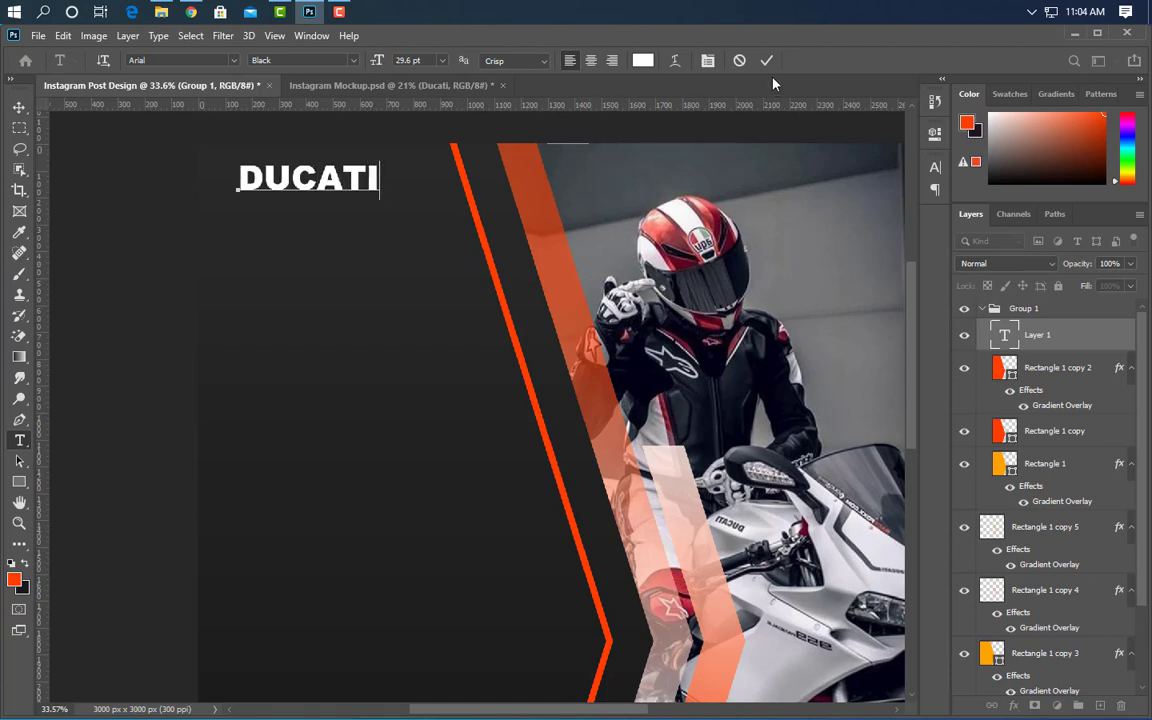
{"action": "left_click", "coordinate": [766, 60]}
- Set the DUCATI headline's font size to 46 pt
{"action": "left_click", "coordinate": [934, 168]}
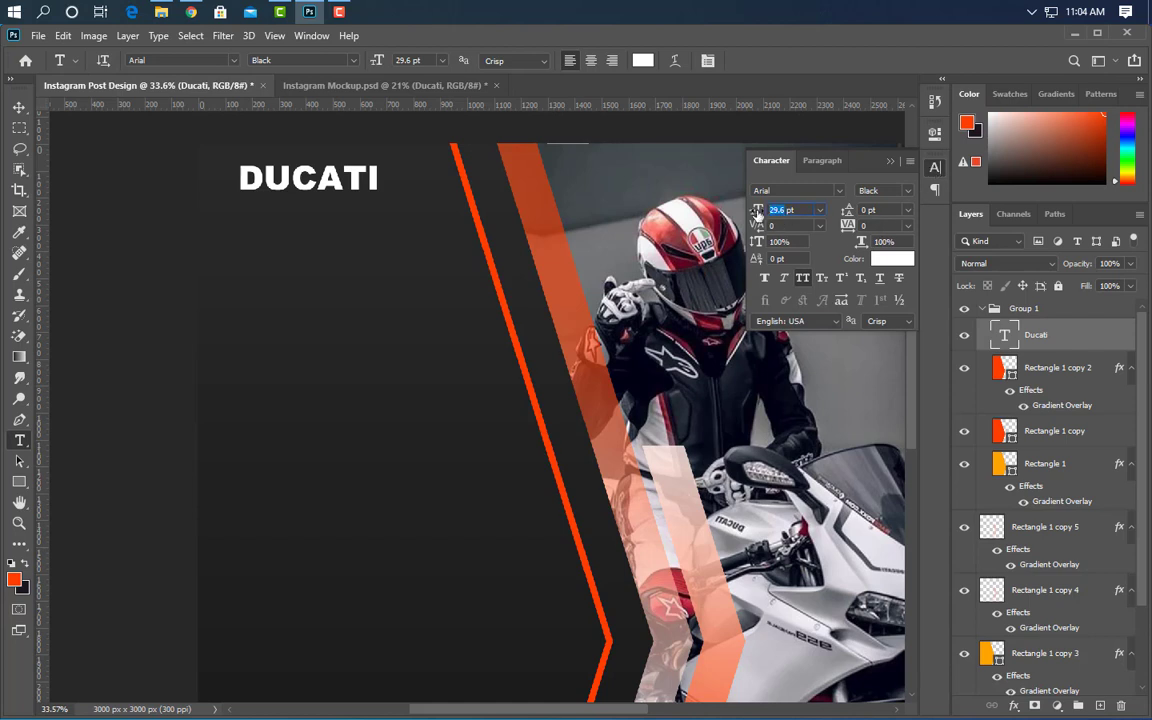
{"action": "key", "text": "Return"}
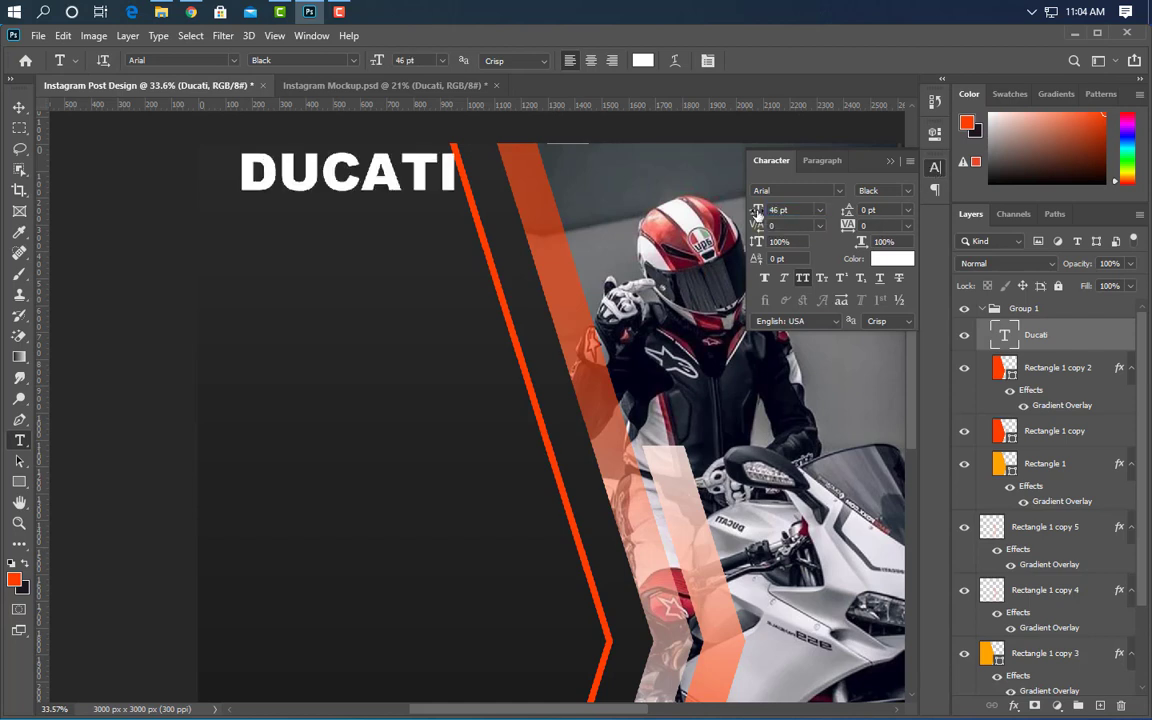
- Choose the Black style for the DUCATI headline and toggle its All Caps setting off and back on
{"action": "left_click", "coordinate": [906, 190]}
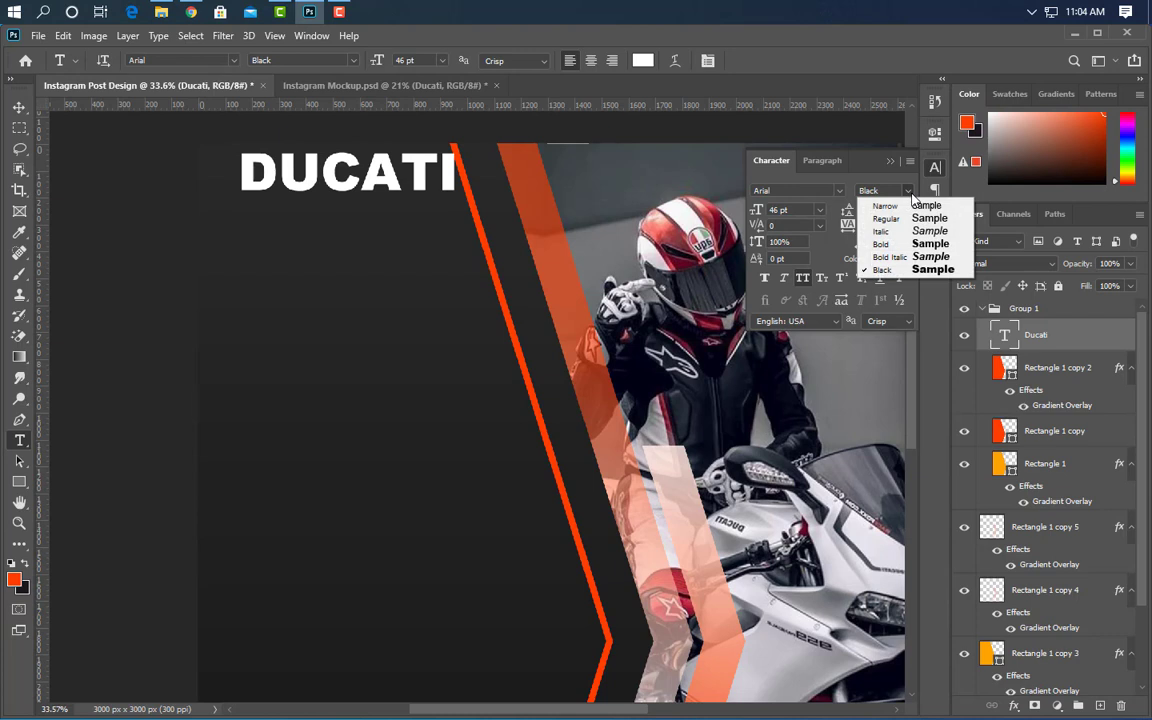
{"action": "left_click", "coordinate": [883, 272]}
{"action": "left_click", "coordinate": [802, 278]}
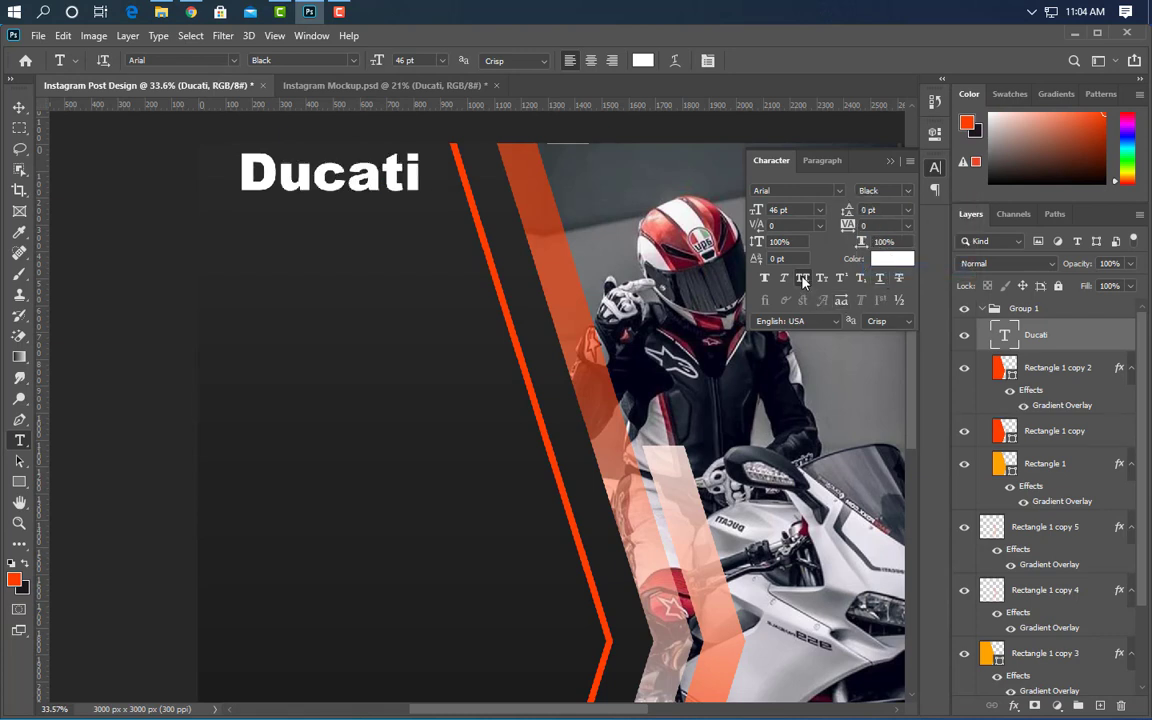
{"action": "left_click", "coordinate": [802, 278]}
{"action": "left_click", "coordinate": [890, 163]}
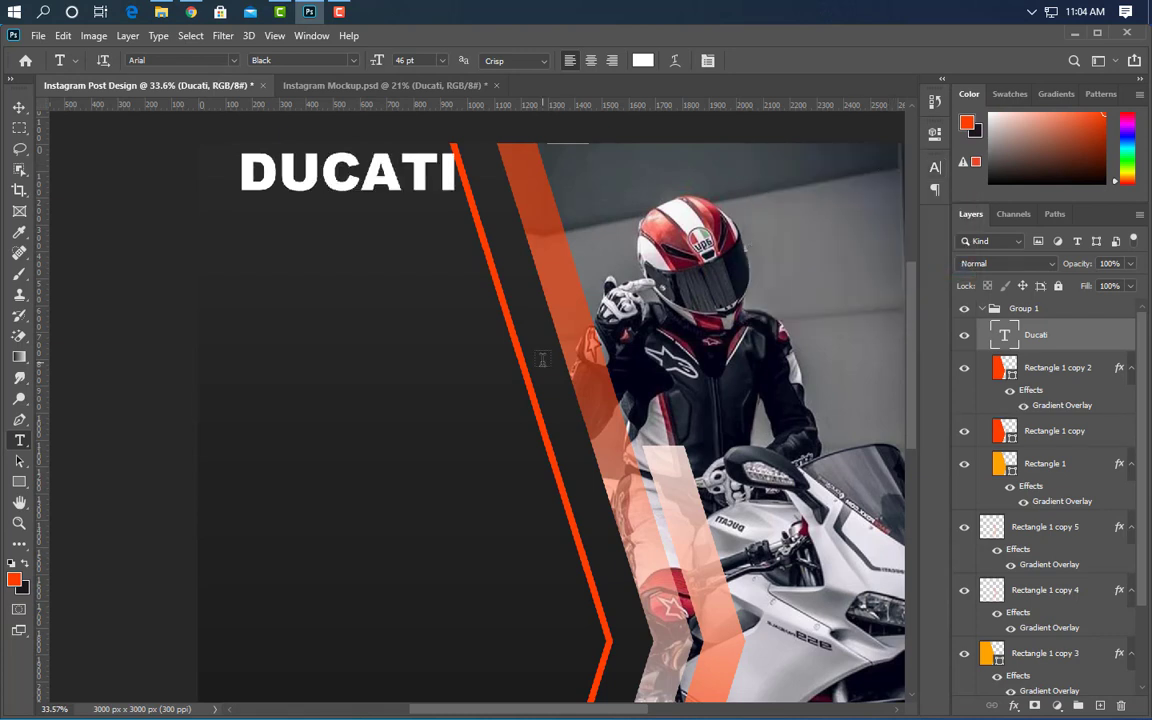
- Stretch the DUCATI headline to 112% height and move it slightly down and left within the dark area
{"action": "key", "text": "ctrl+t"}
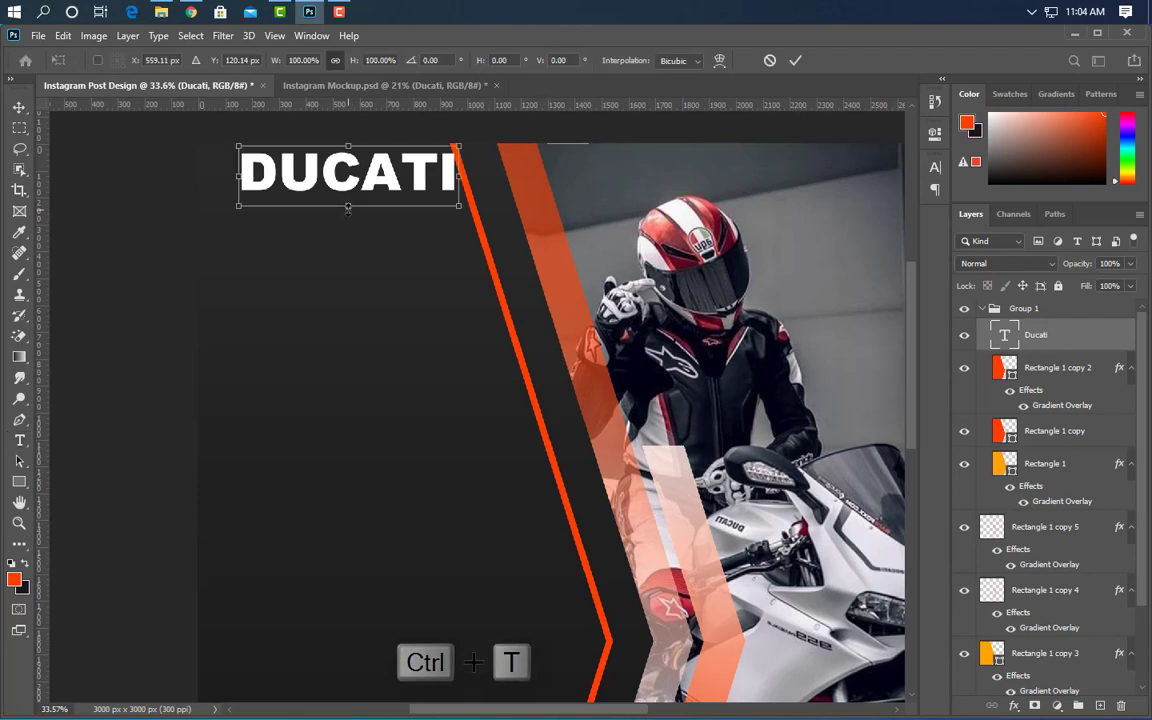
{"action": "left_click_drag", "start_coordinate": [349, 208], "coordinate": [376, 223]}
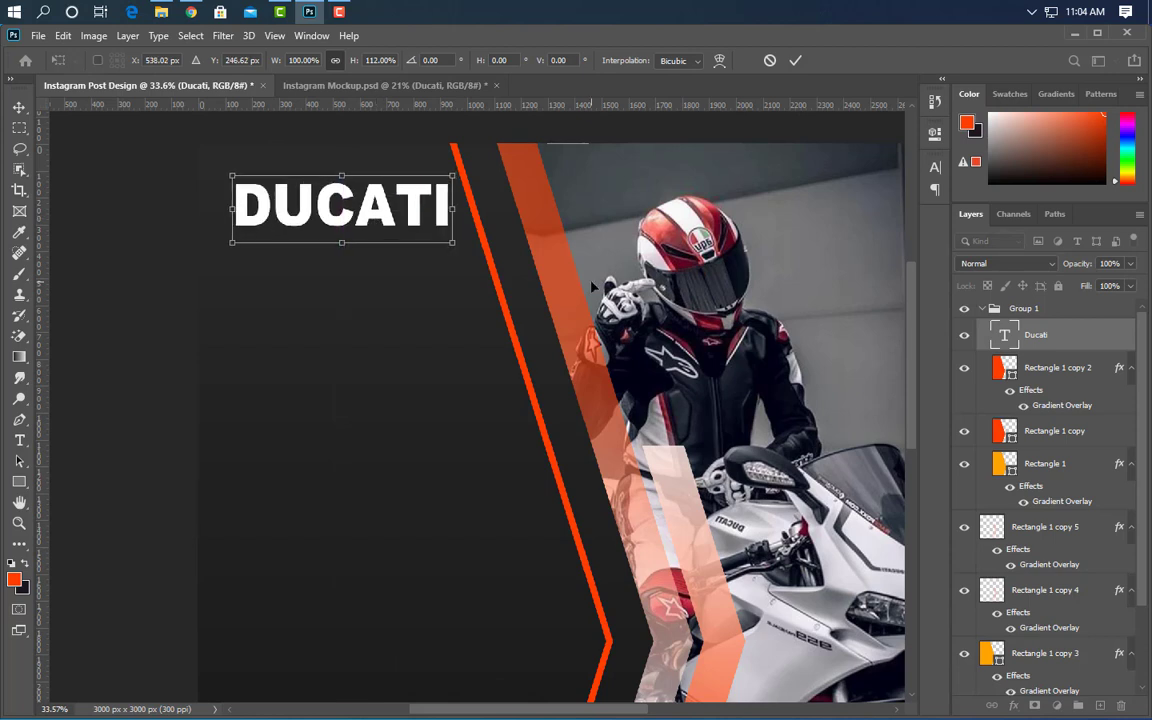
{"action": "left_click", "coordinate": [795, 61]}
- Add a second text line reading "DUCATI COMPANY LTD" just below the DUCATI headline, aligned with its left edge
{"action": "left_click", "coordinate": [236, 255]}
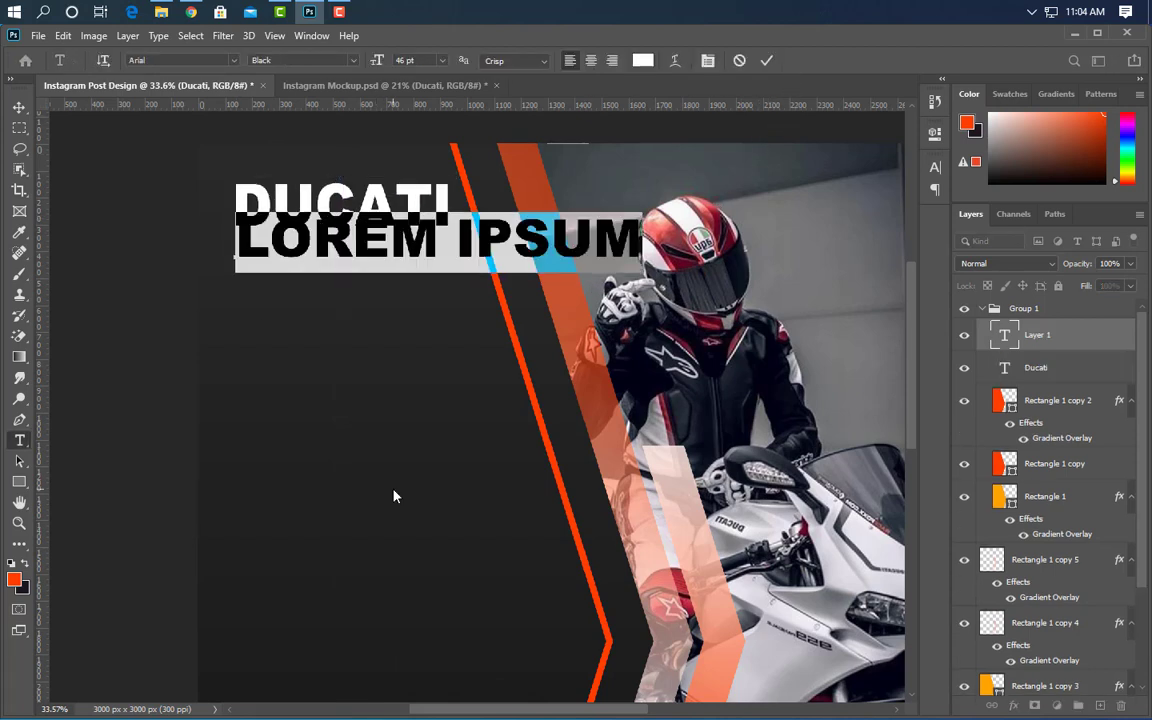
{"action": "type", "text": "DU"}
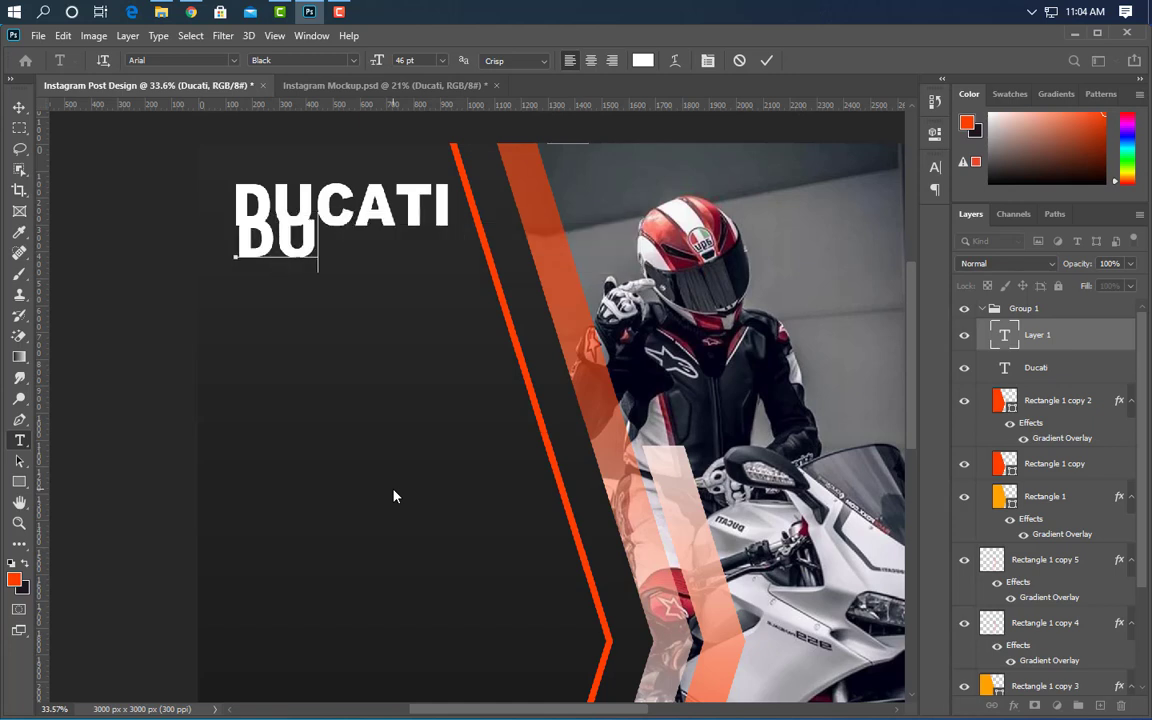
{"action": "type", "text": "CATI"}
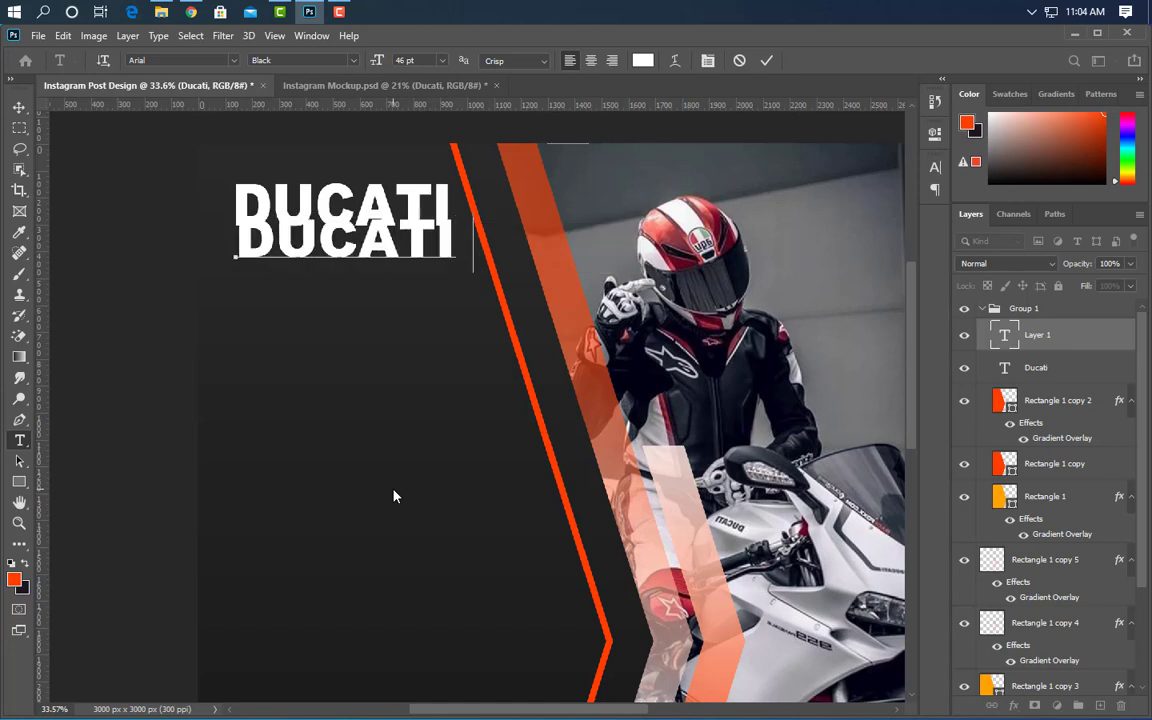
{"action": "type", "text": " COM"}
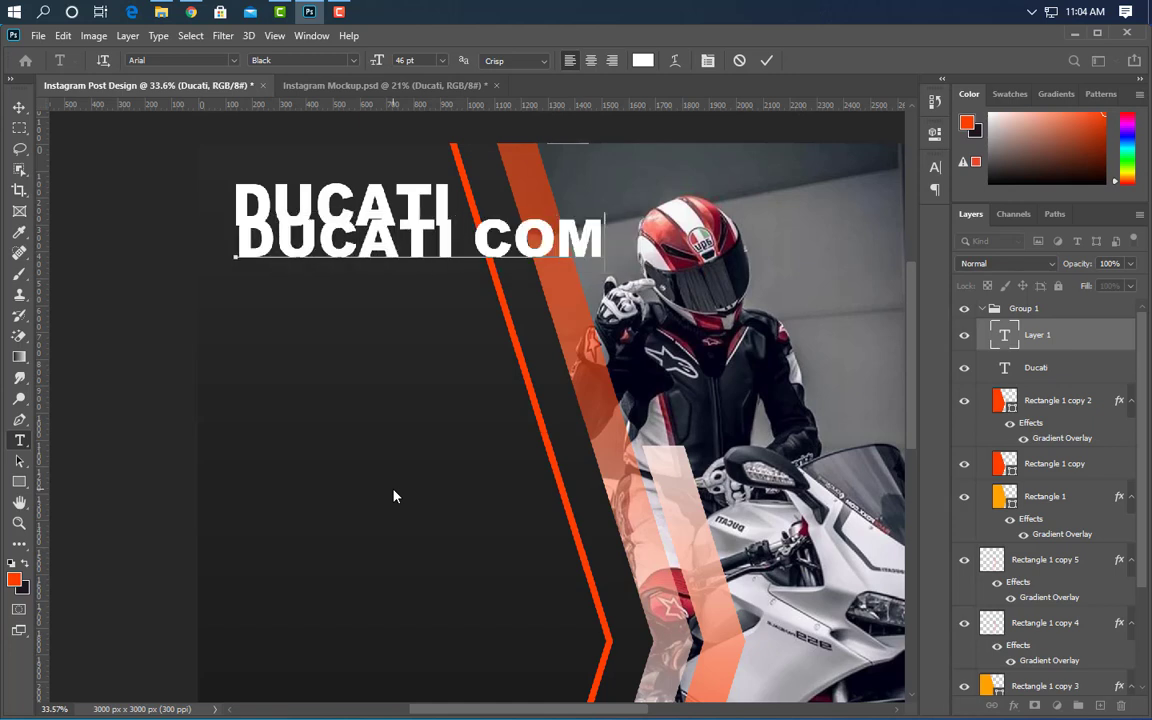
{"action": "type", "text": "PANY"}
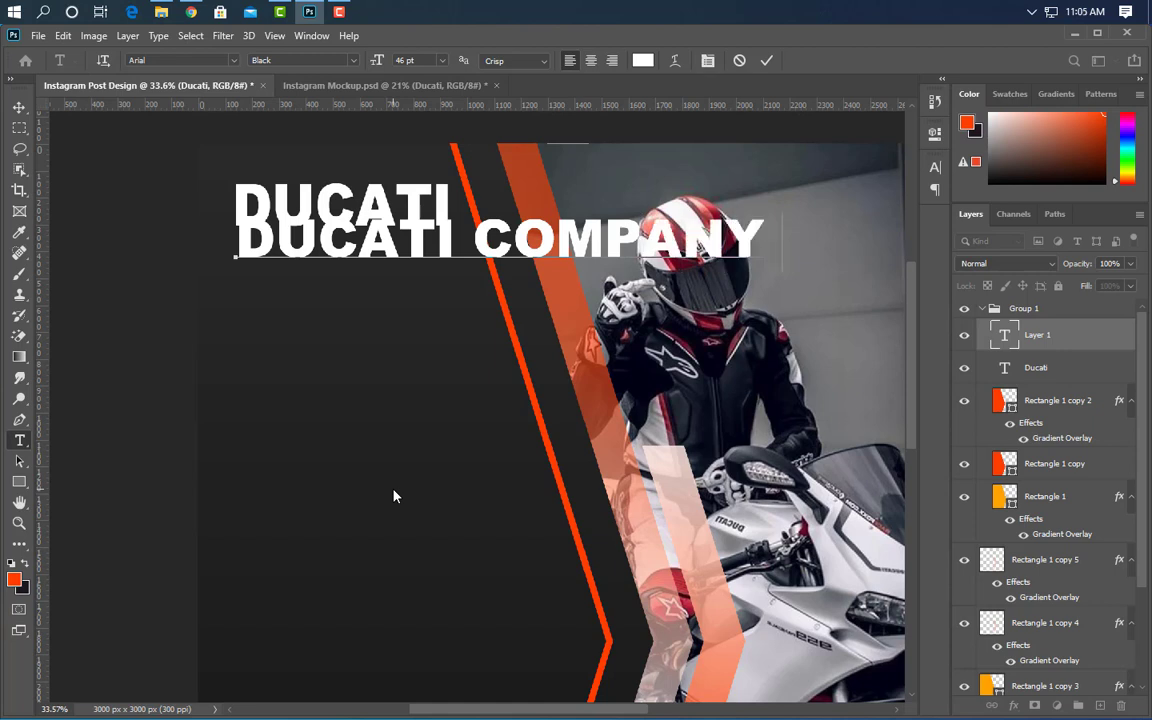
{"action": "type", "text": " LTD"}
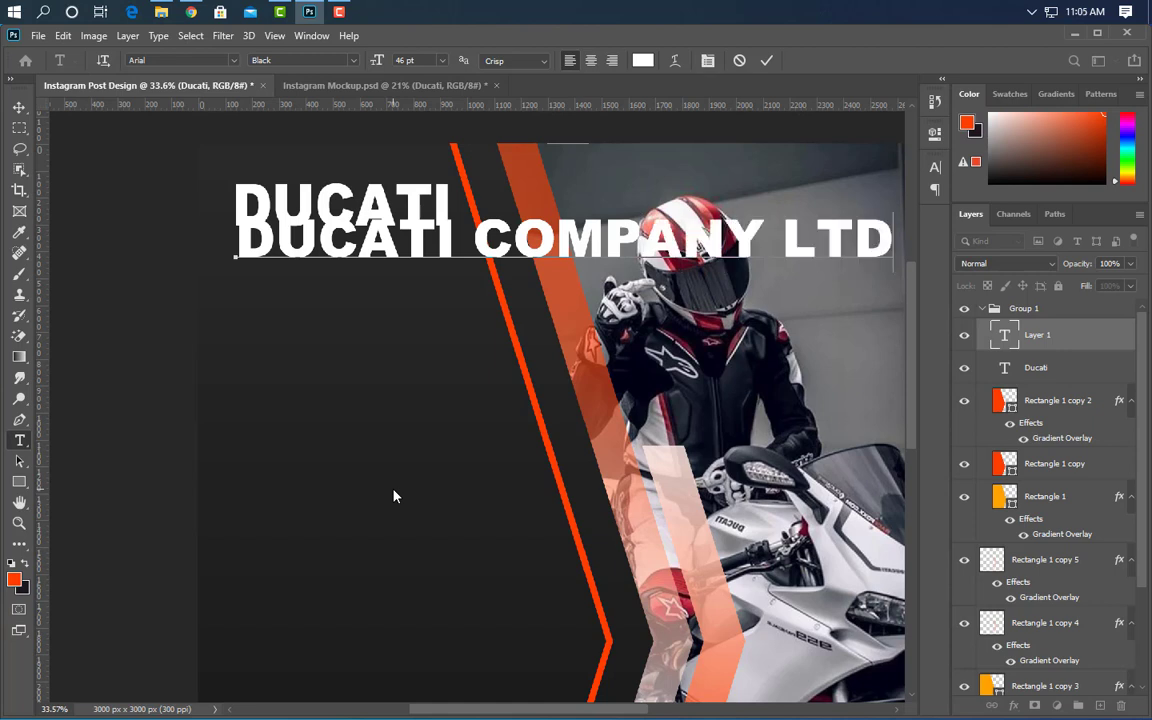
{"action": "left_click", "coordinate": [766, 60]}
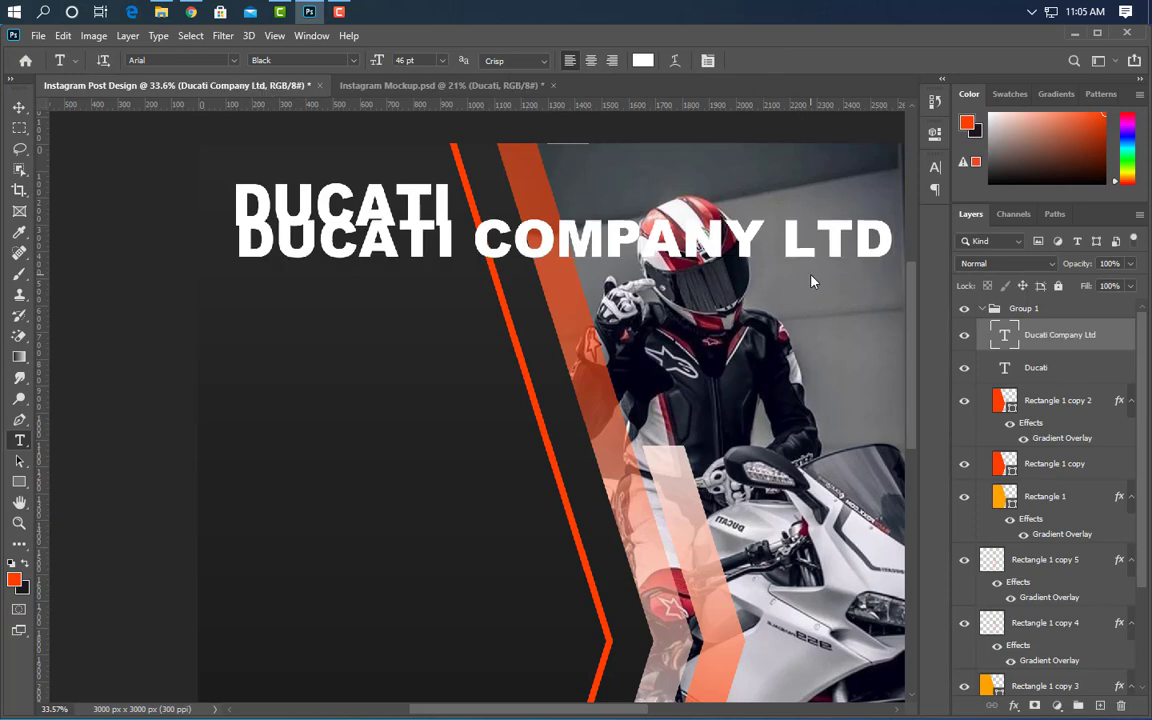
- Set the company name line in Akrobat SemiBold and turn off All Caps
{"action": "left_click", "coordinate": [935, 167]}
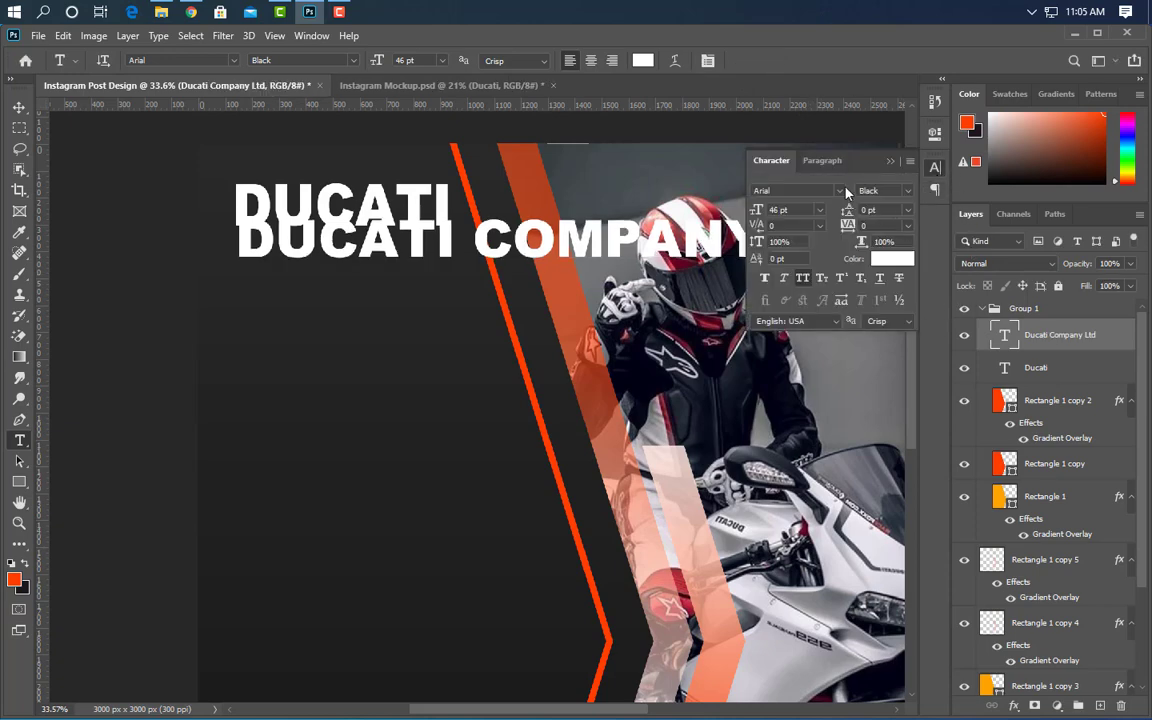
{"action": "left_click", "coordinate": [839, 190]}
{"action": "left_click", "coordinate": [832, 240]}
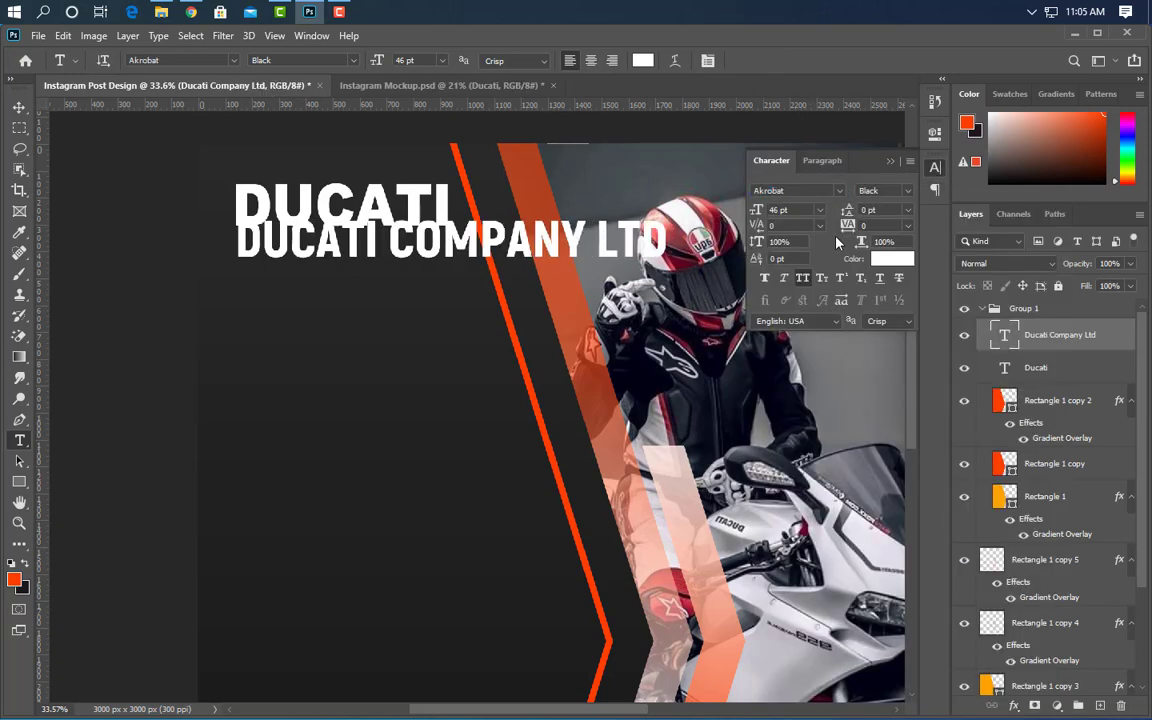
{"action": "left_click", "coordinate": [903, 192]}
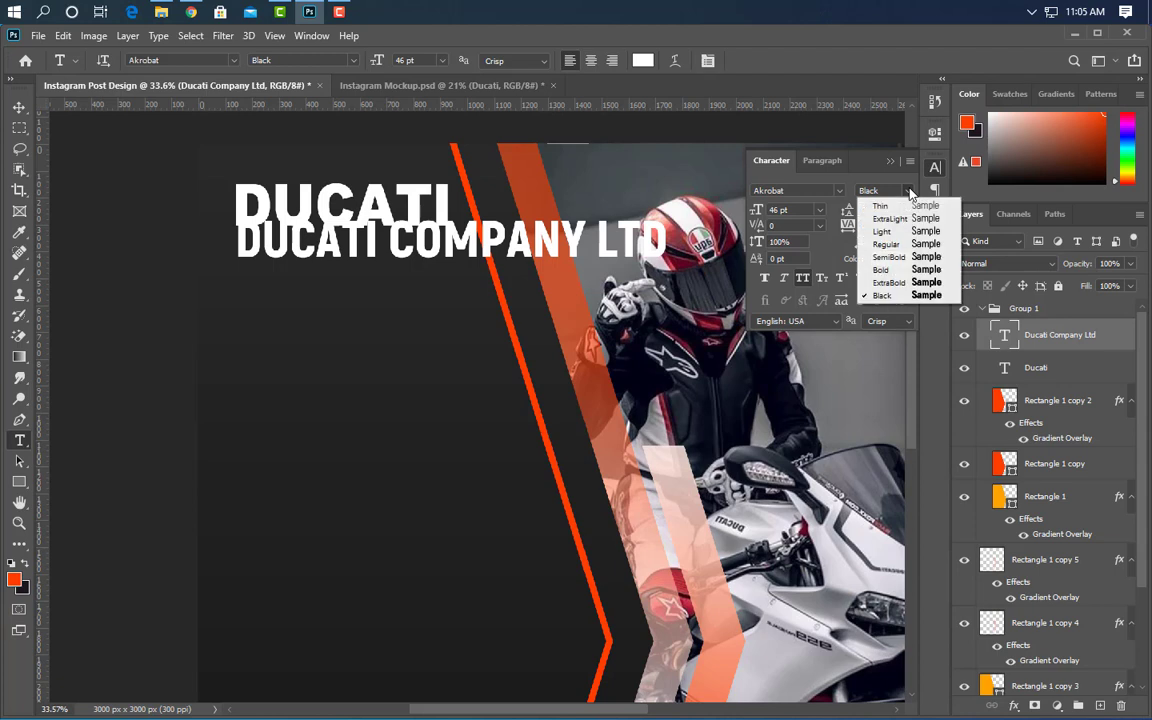
{"action": "left_click", "coordinate": [896, 258]}
{"action": "left_click", "coordinate": [802, 279]}
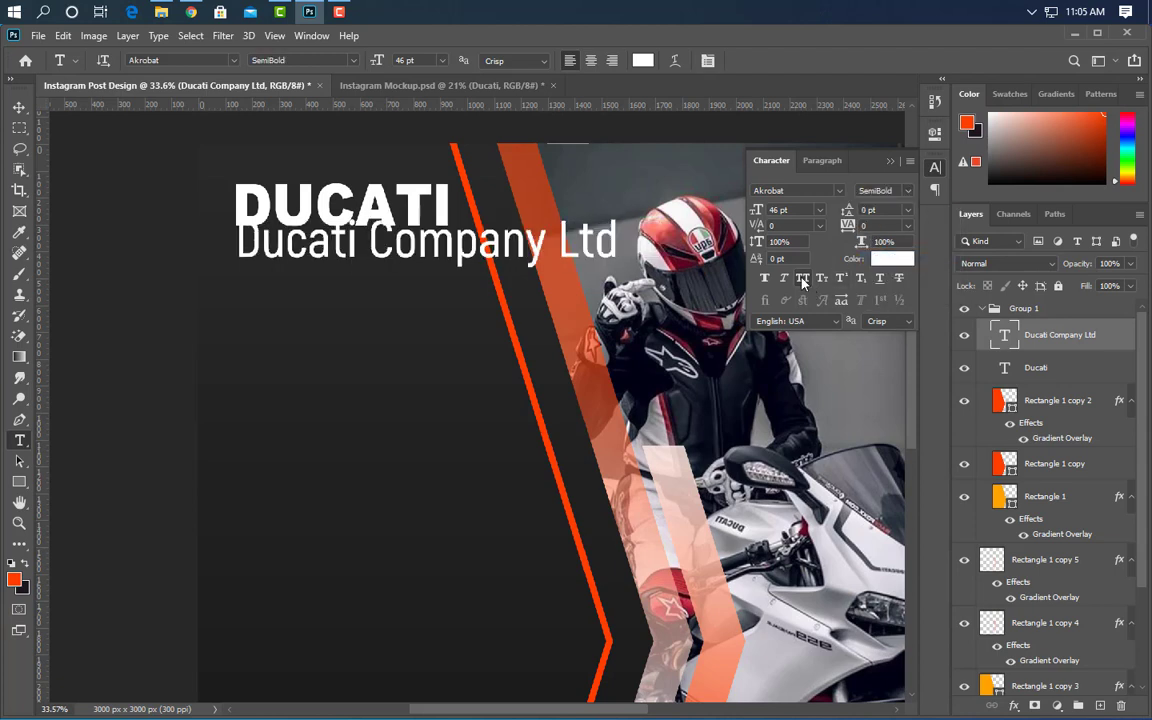
{"action": "left_click", "coordinate": [891, 162]}
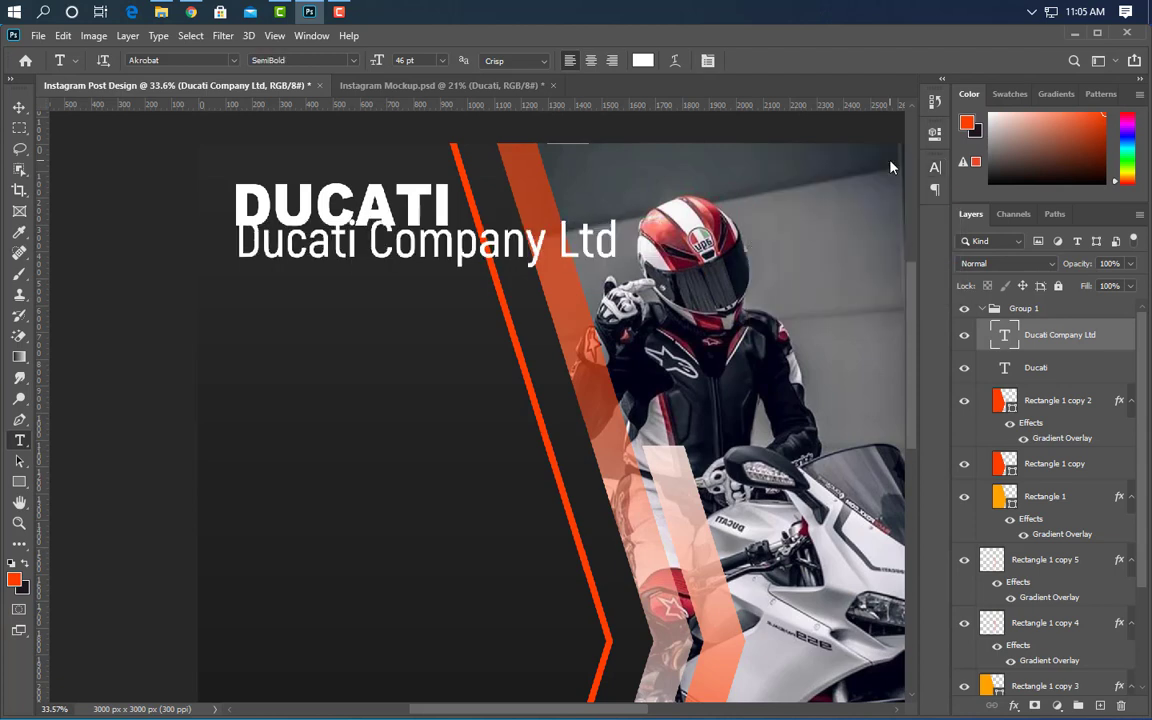
- Start a free transform of the "Ducati Company Ltd" text line
{"action": "left_click", "coordinate": [63, 36]}
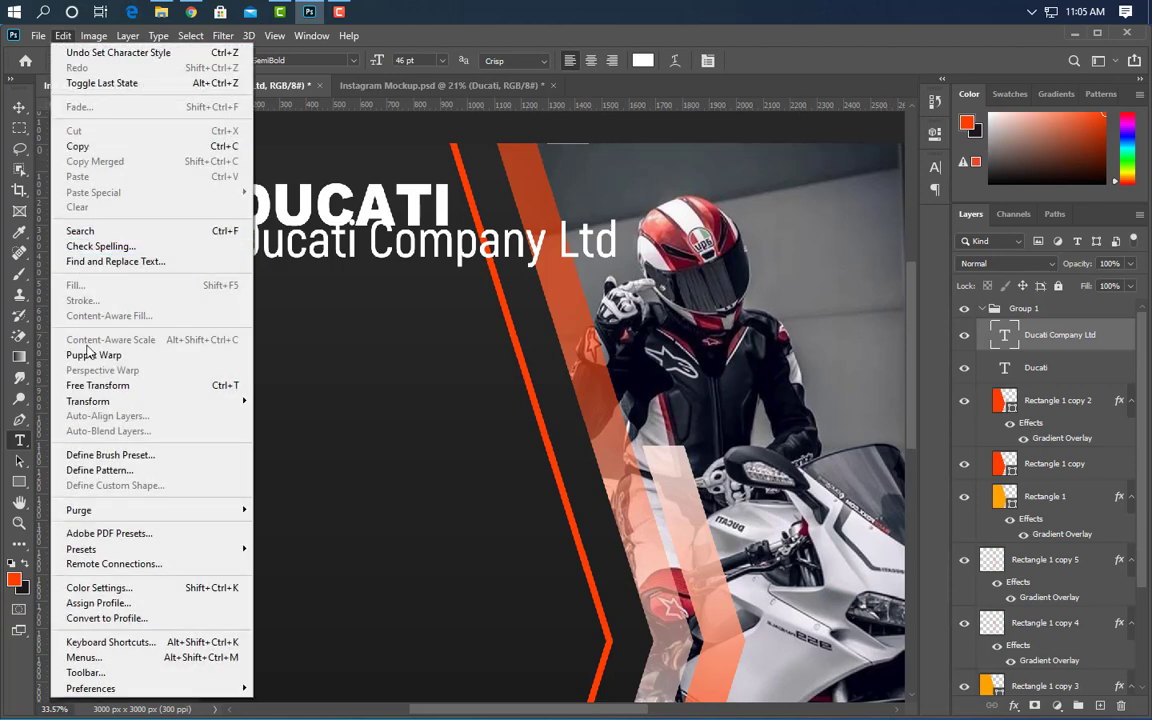